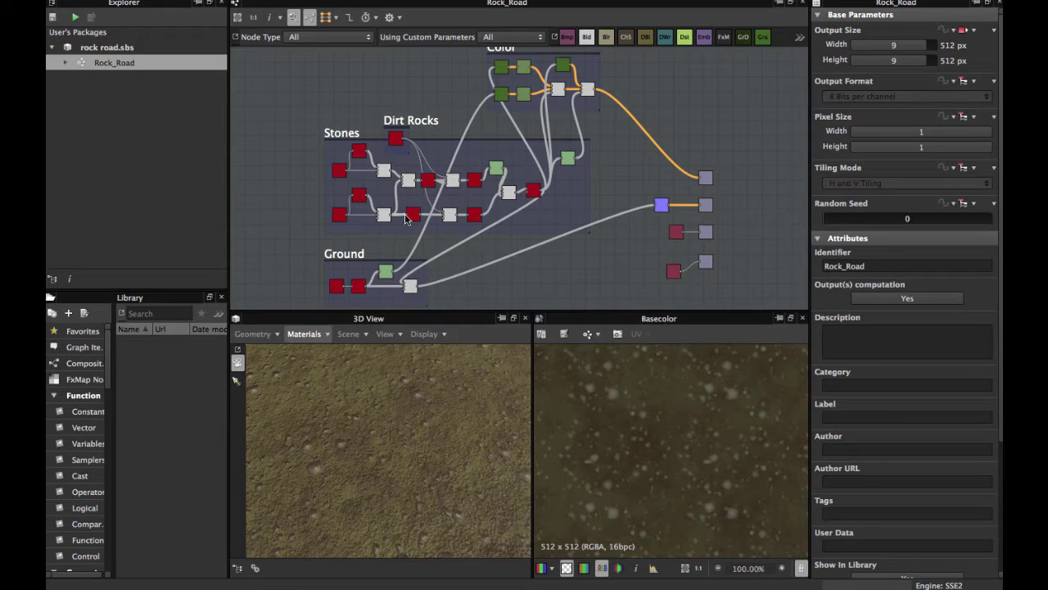
- Inspect the upper Polygon 2 node in the Stones frame, including its sides and curve parameters
left_click_drag(376, 401, 410, 448)
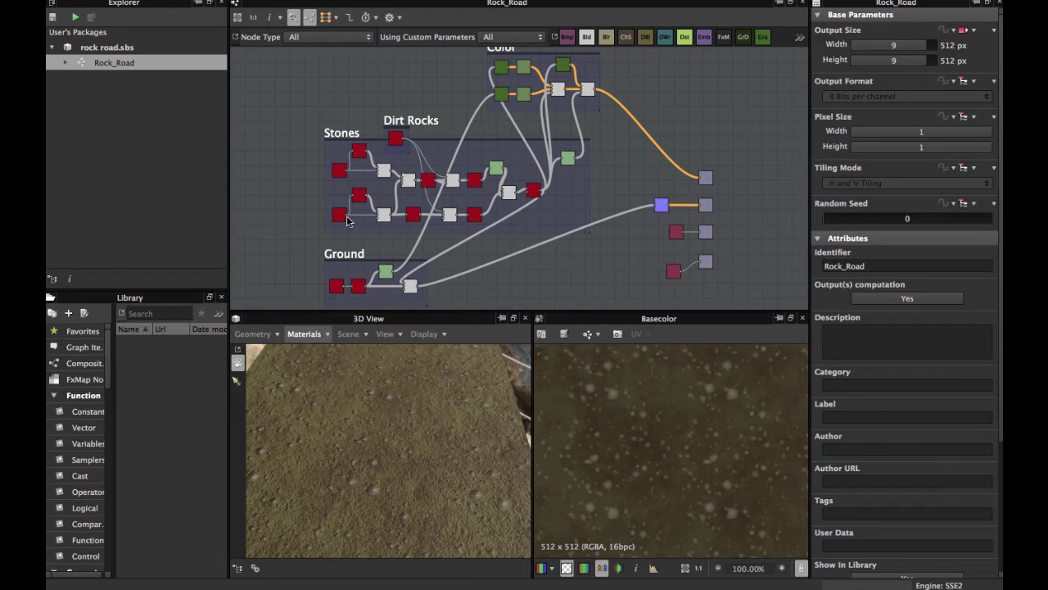
scroll(348, 221, "up", 5)
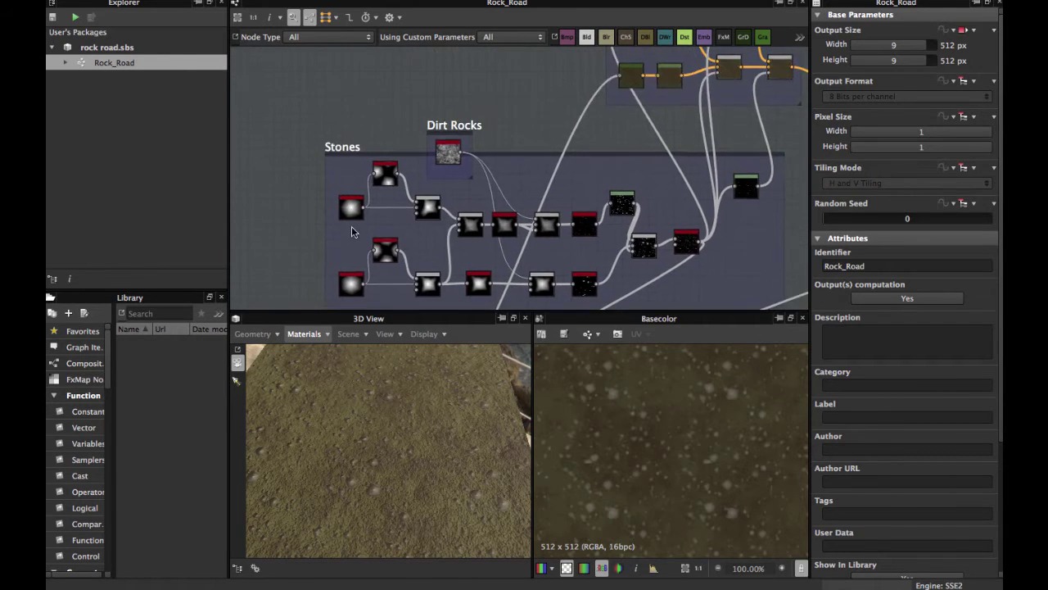
middle_click_drag(352, 227, 347, 167)
scroll(348, 164, "up", 3)
middle_click_drag(330, 215, 312, 303)
middle_click_drag(314, 143, 370, 152)
scroll(363, 187, "up", 5)
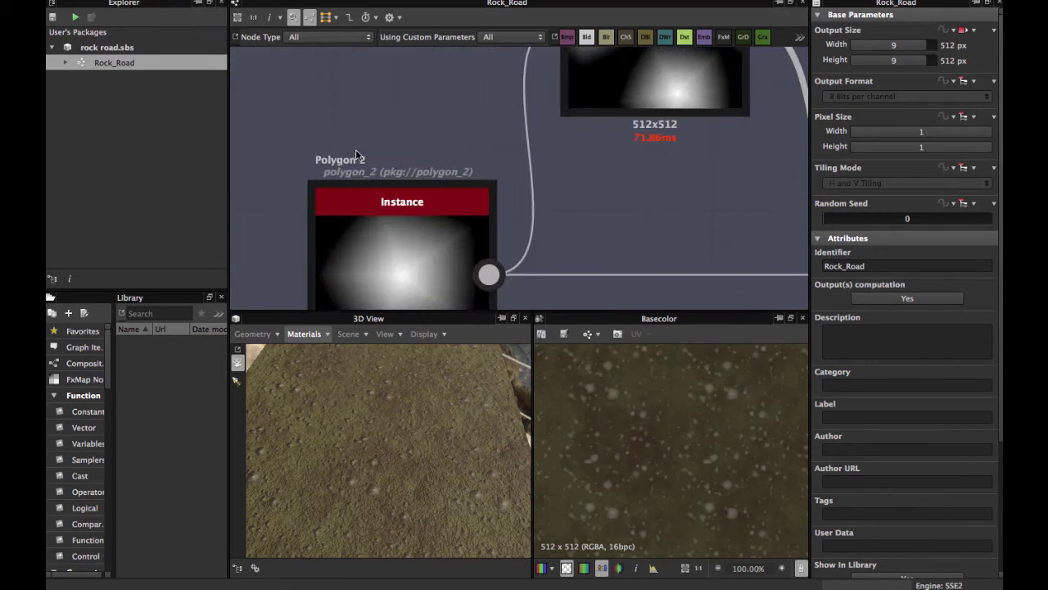
left_click(381, 272)
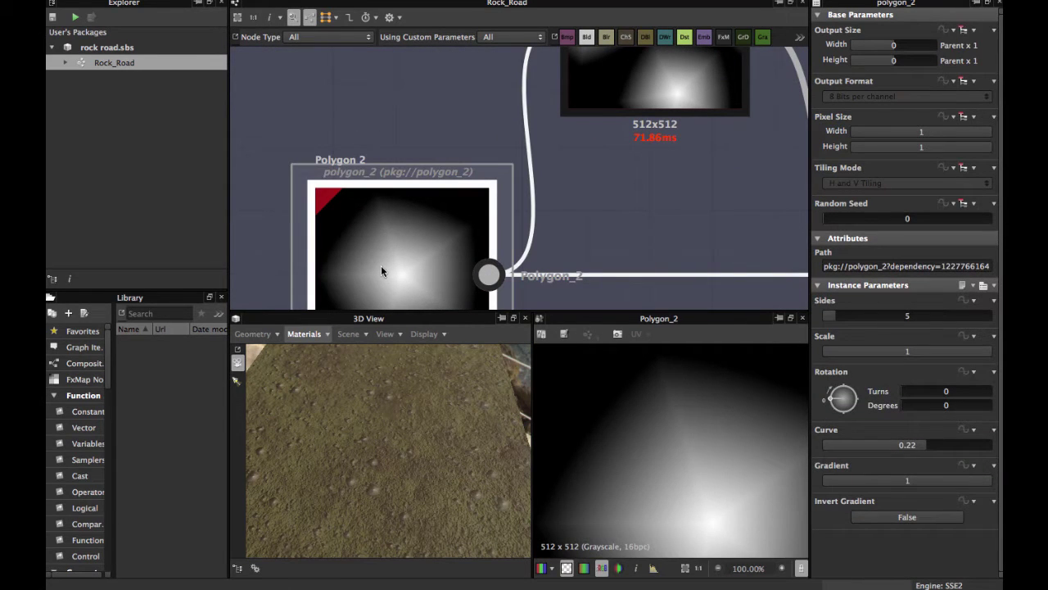
scroll(380, 267, "down", 2)
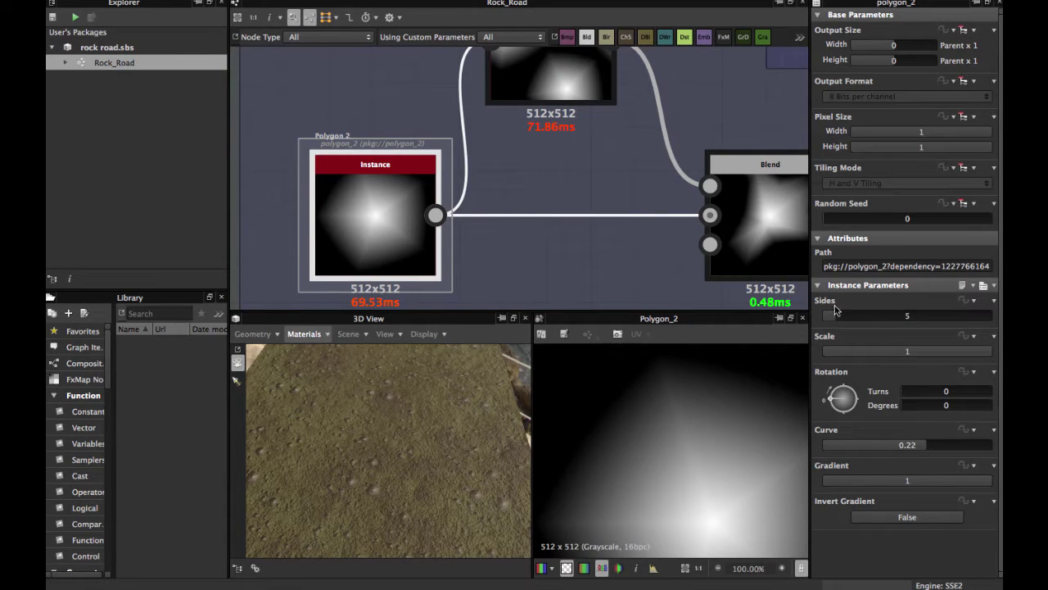
- Search the library for "poly" and add a Polygon 2 node to the graph beside the Stones frame
left_click(139, 313)
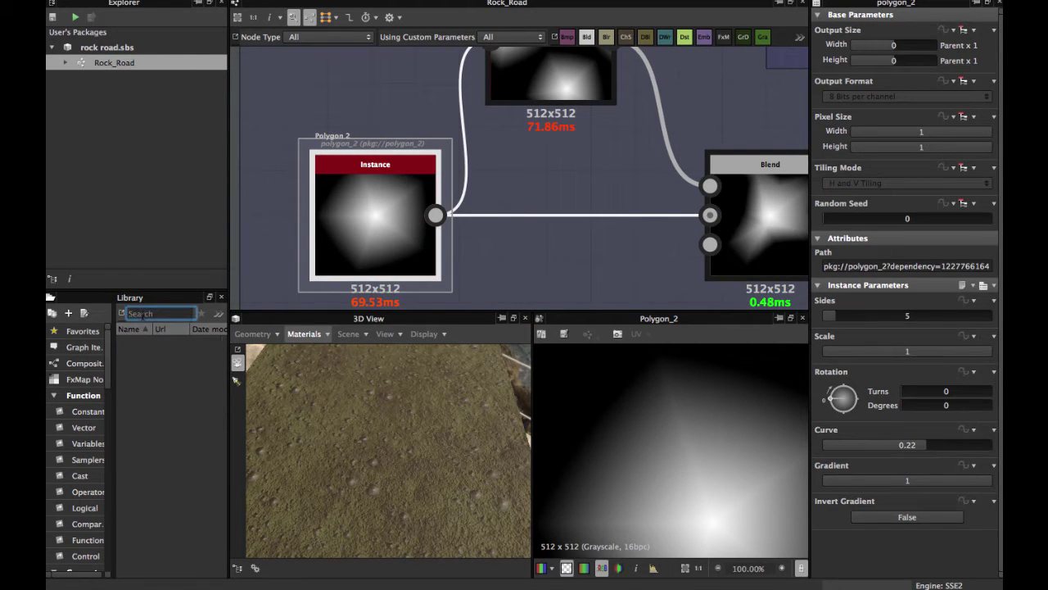
type("pol")
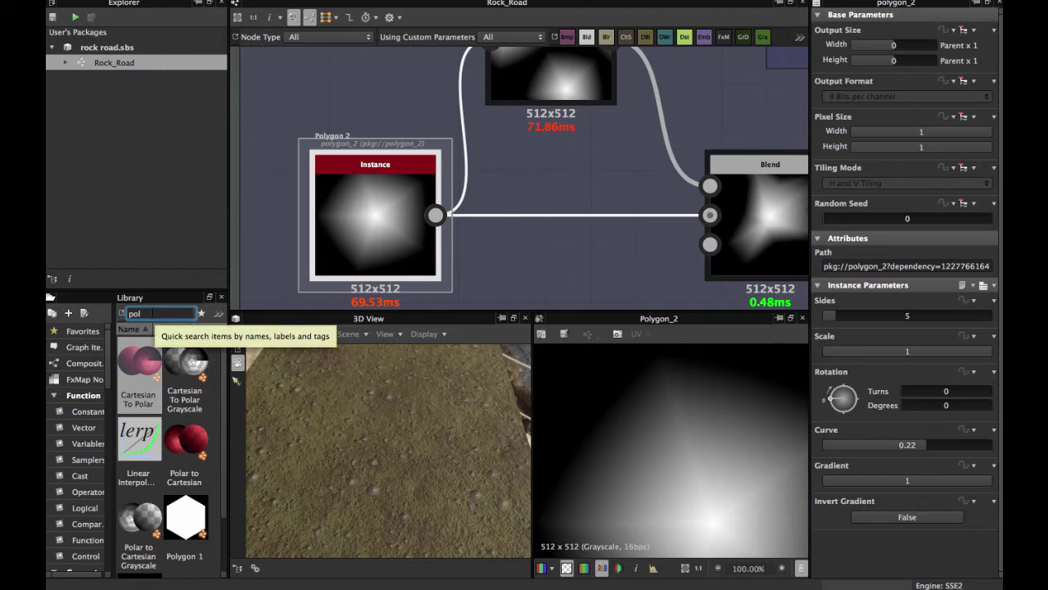
type("y")
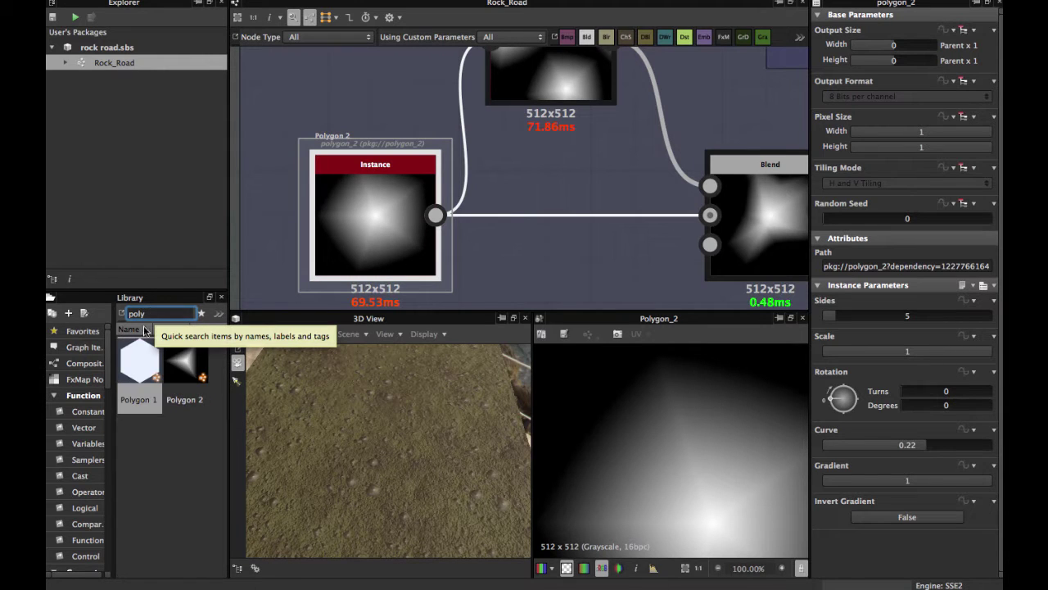
left_click_drag(186, 368, 221, 135)
scroll(357, 136, "down", 3)
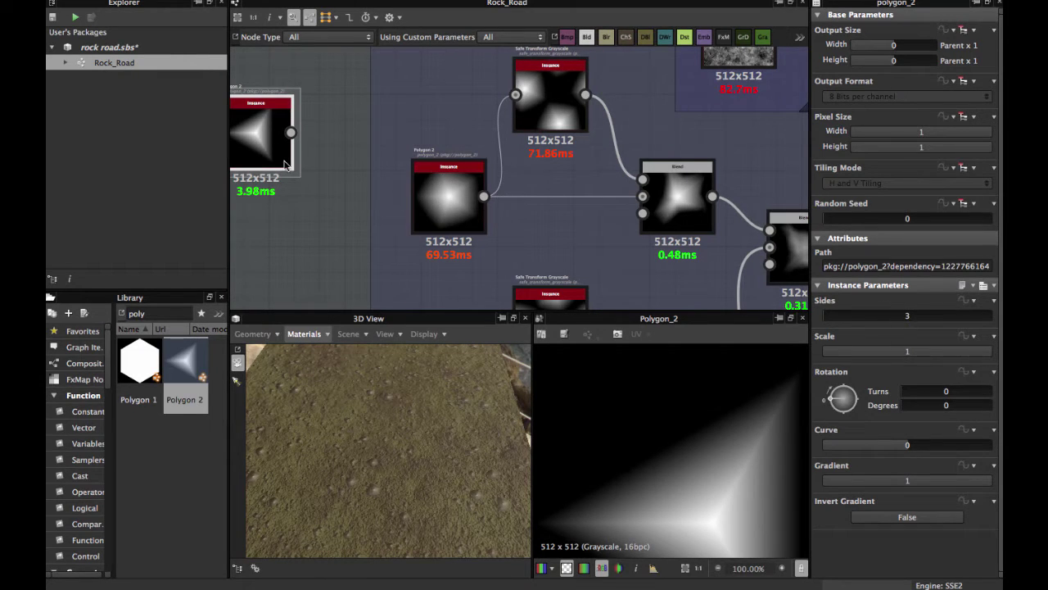
- Try the added Polygon 2 node with 6 sides and a curve of 0.22, and delete it
left_click_drag(831, 318, 845, 320)
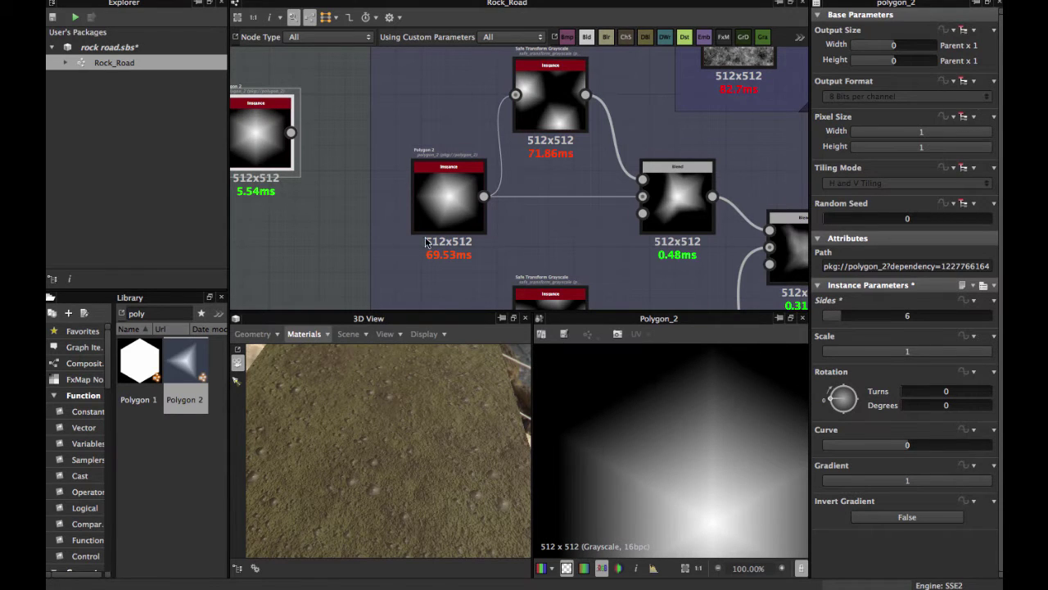
left_click(449, 214)
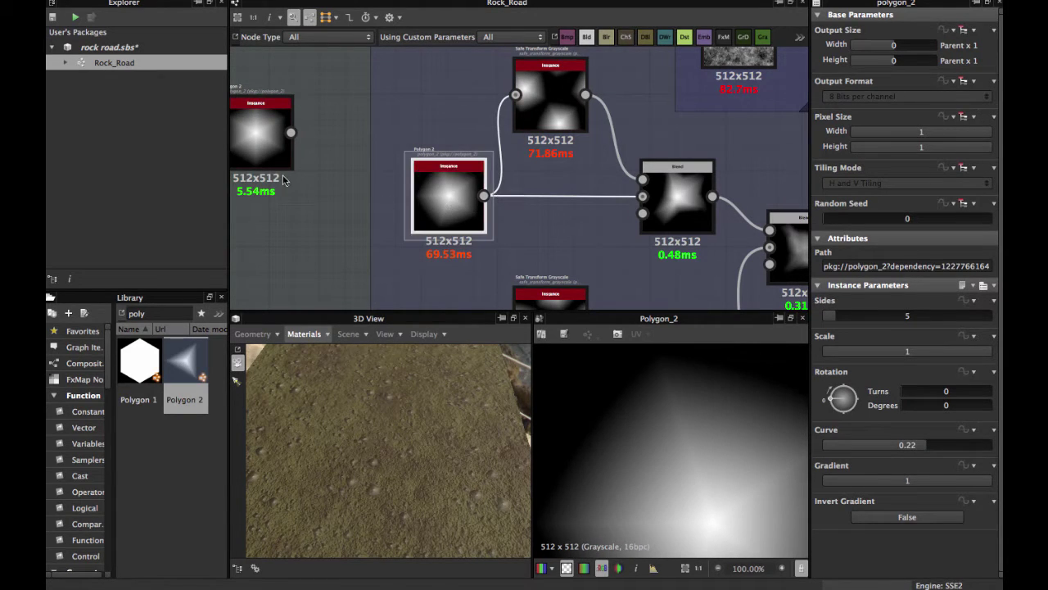
left_click(273, 151)
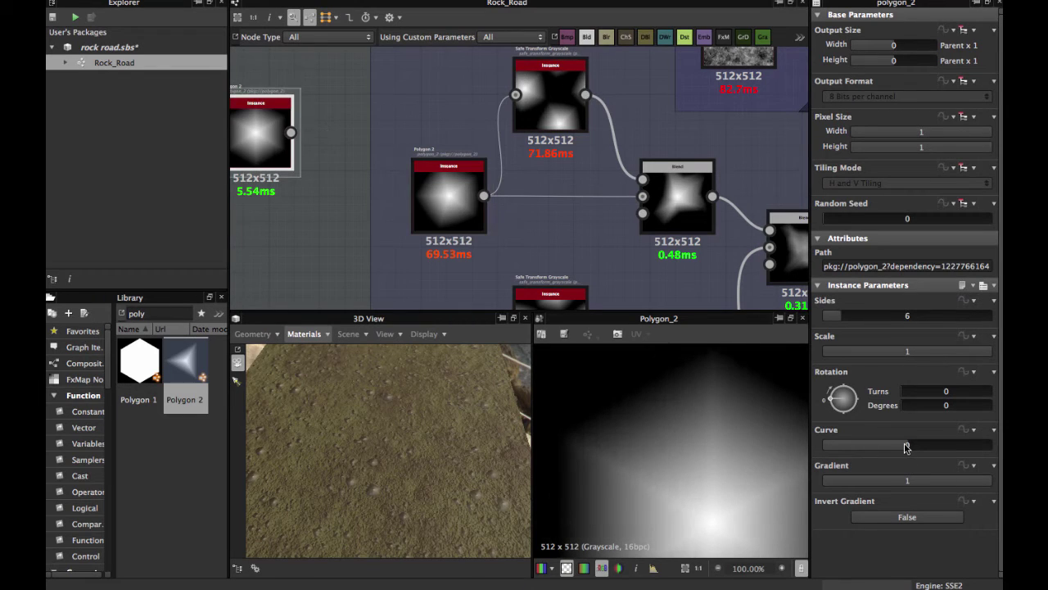
left_click_drag(907, 446, 926, 451)
key("f")
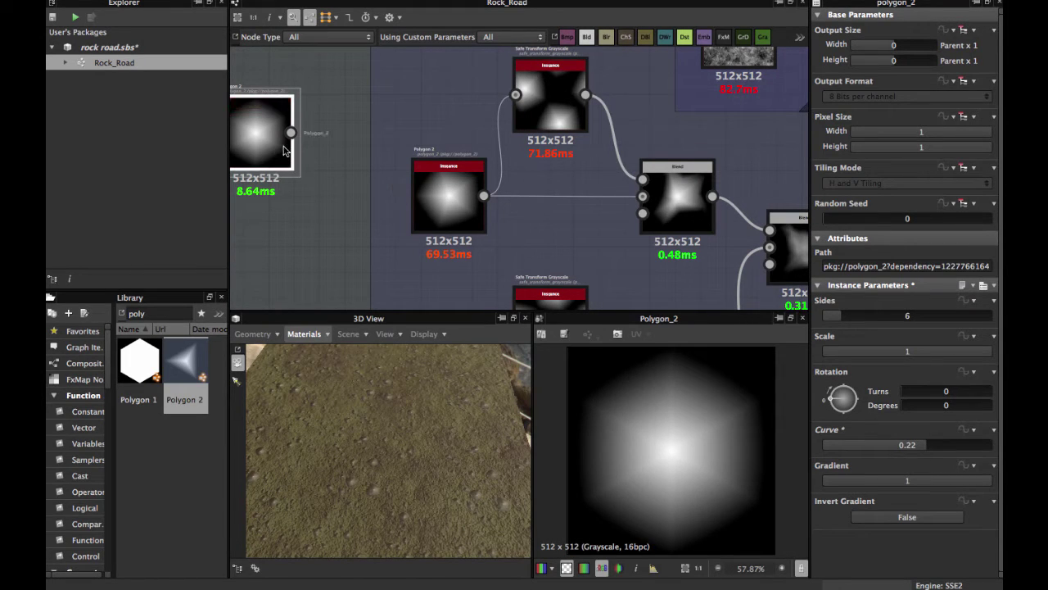
key("Delete")
- Examine the upper Safe Transform Grayscale node's output and its offset and rotation parameters in the Stones frame
scroll(346, 138, "down", 3)
scroll(368, 150, "up", 6)
middle_click_drag(389, 148, 323, 208)
scroll(349, 197, "down", 3)
middle_click_drag(382, 184, 367, 244)
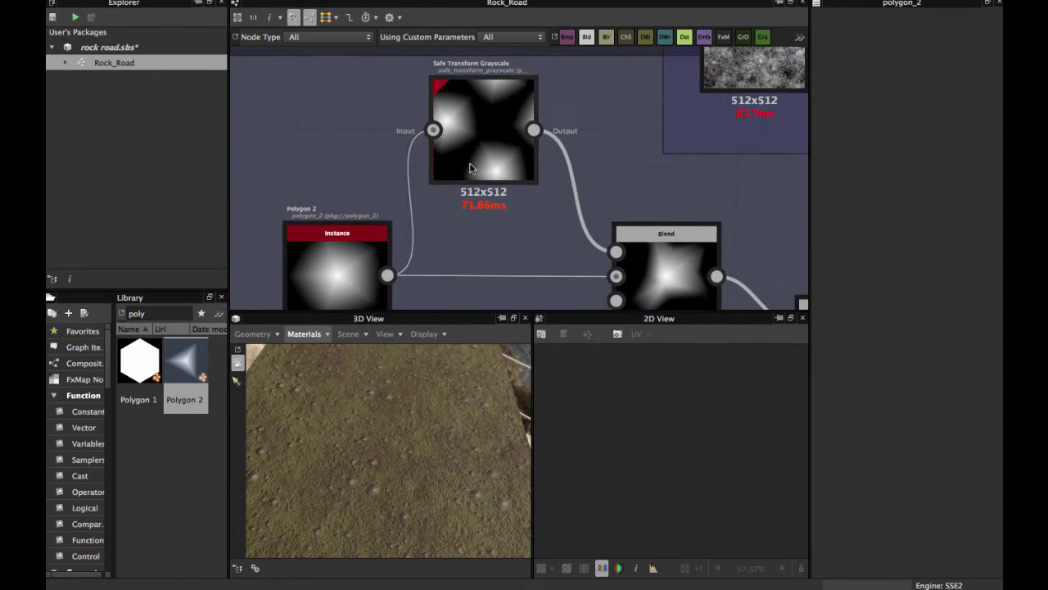
double_click(471, 168)
scroll(475, 180, "up", 3)
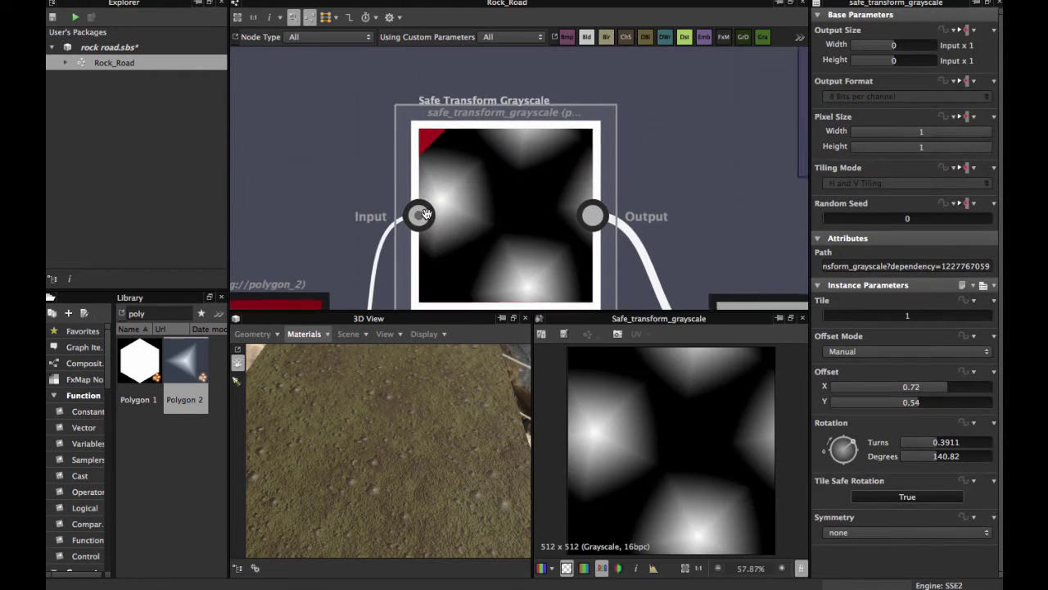
scroll(483, 189, "down", 4)
middle_click_drag(481, 171, 492, 136)
scroll(506, 178, "down", 2)
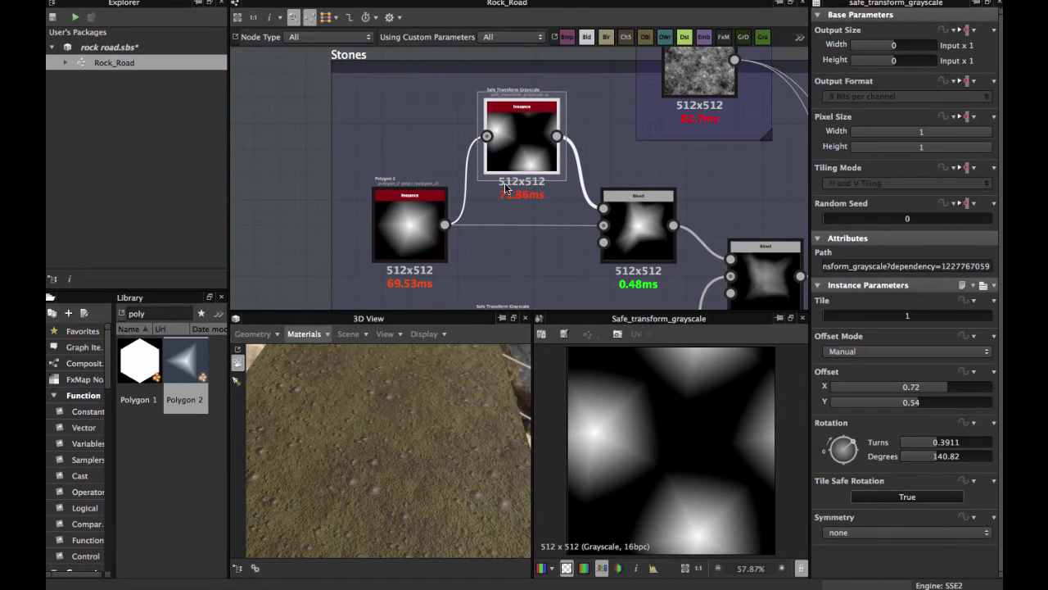
scroll(514, 179, "up", 3)
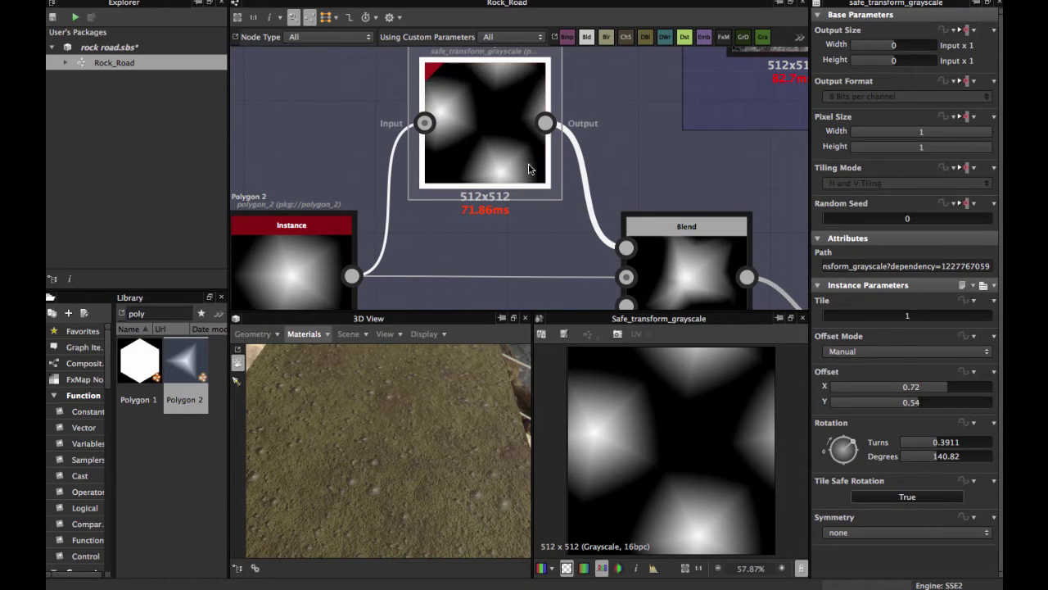
scroll(481, 164, "down", 3)
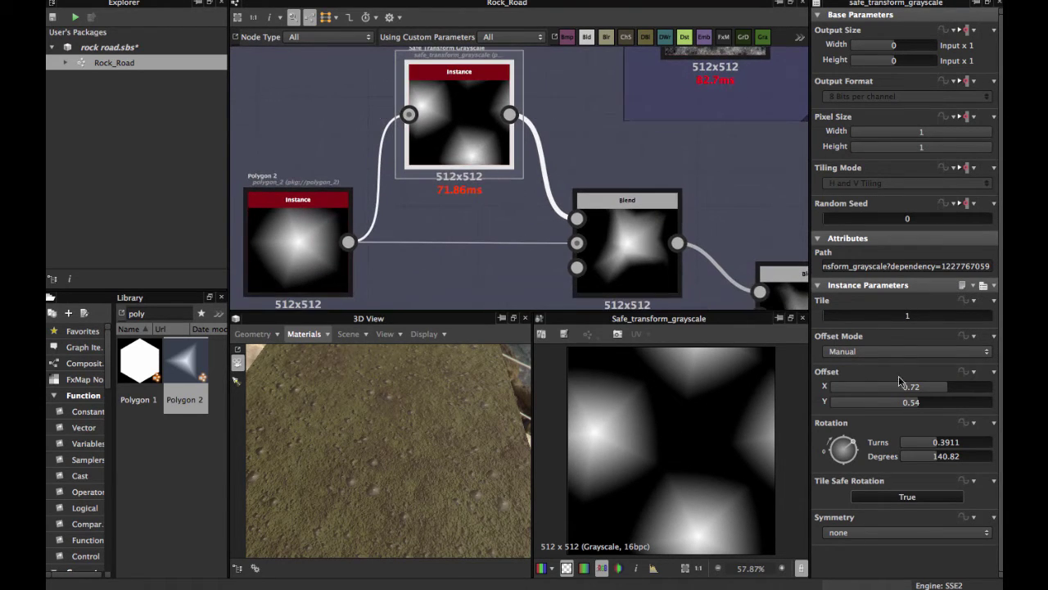
- Try rotating the upper Safe Transform Grayscale node's output to 6.7 and 150.64 degrees, and undo the changes
left_click_drag(854, 446, 831, 450)
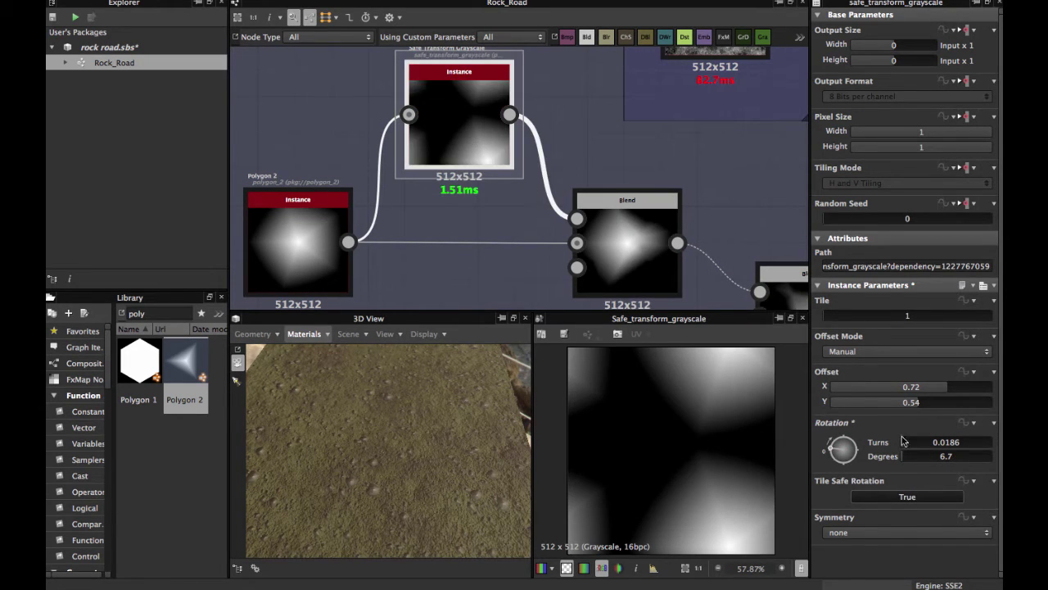
left_click_drag(835, 448, 859, 412)
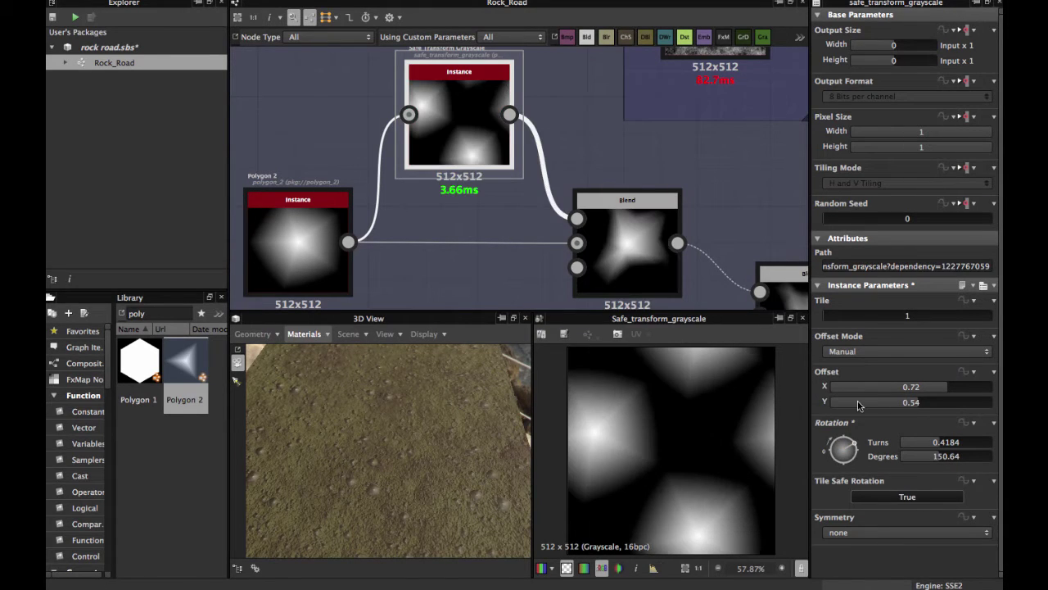
key("ctrl+z")
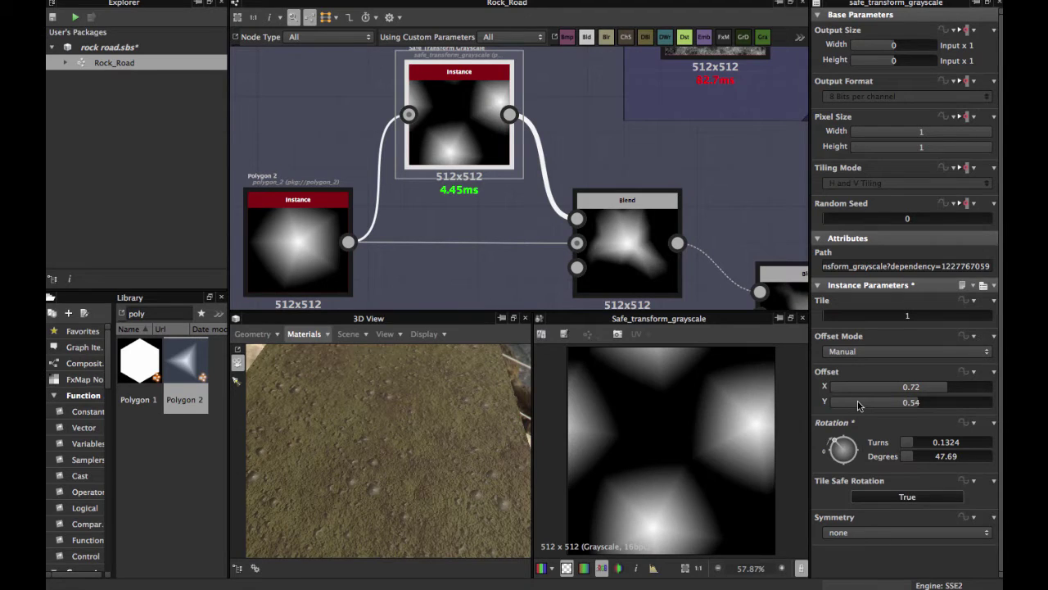
key("ctrl+z")
key("ctrl+z")
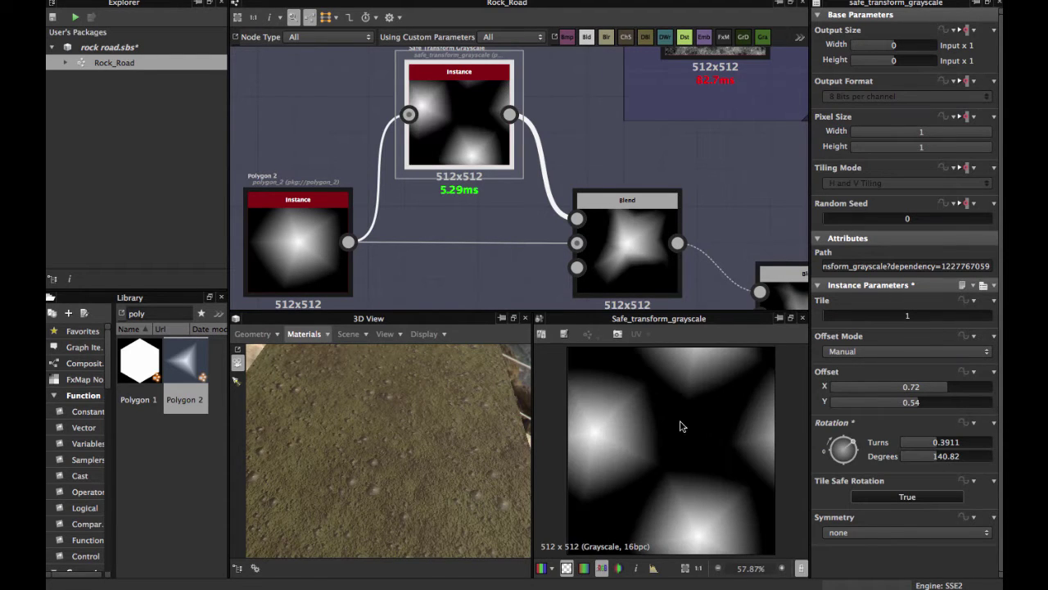
left_click_drag(462, 124, 448, 107)
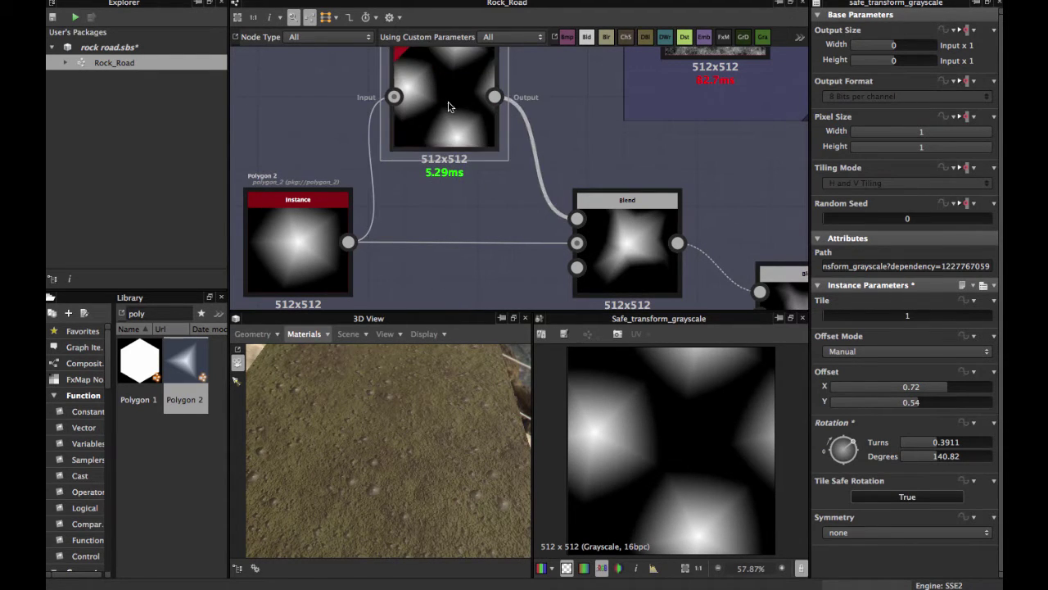
key("ctrl+z")
- Try a different X offset on the upper Safe Transform Grayscale node and return it to 0.72
scroll(464, 133, "down", 1)
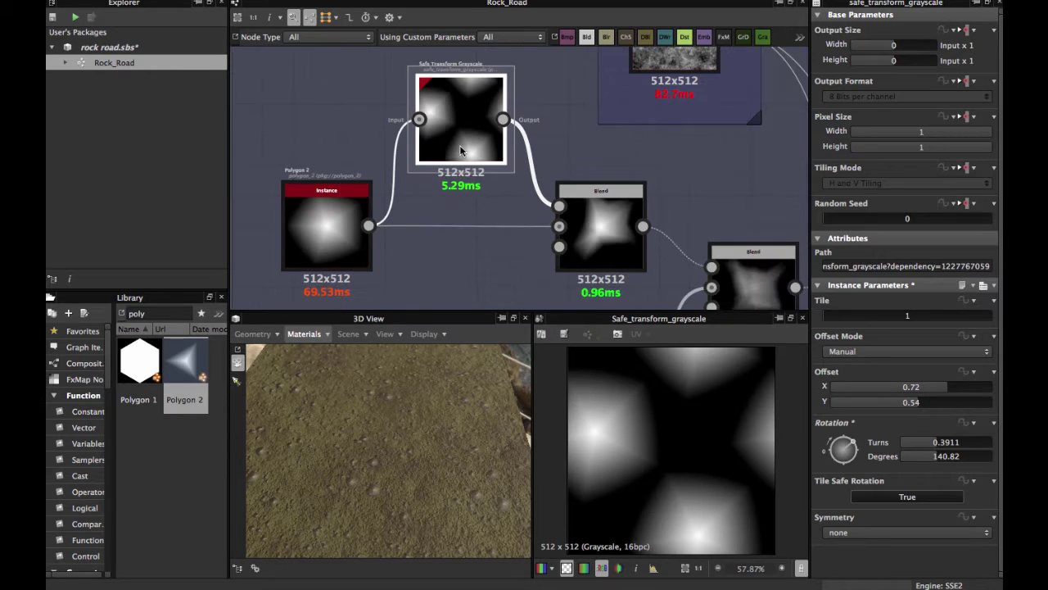
scroll(598, 176, "down", 2)
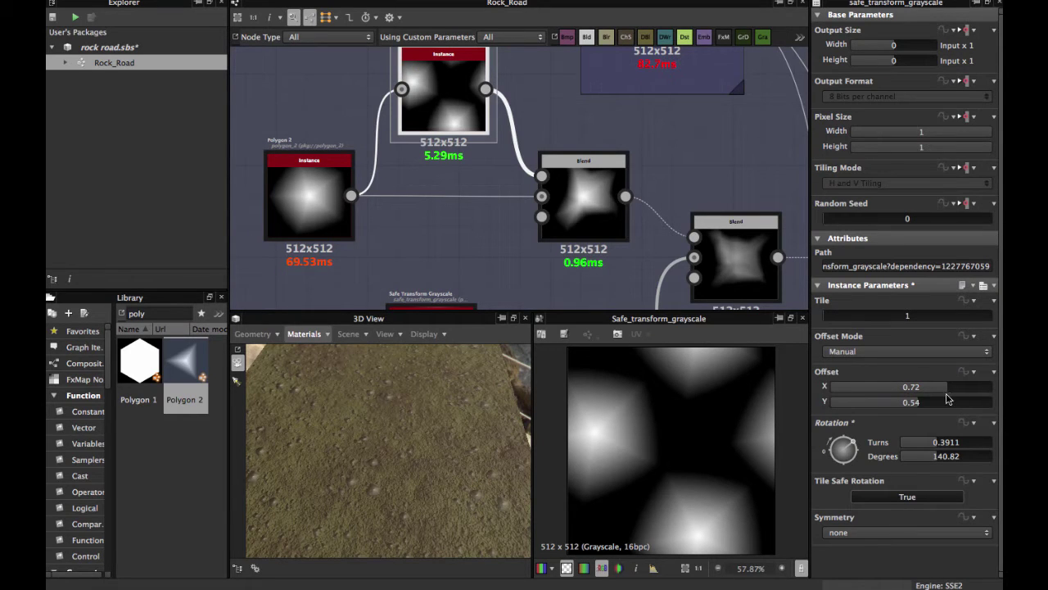
mouse_move(941, 392)
left_mouse_down()
mouse_move(864, 397)
mouse_move(947, 396)
left_mouse_up()
- Examine the output and blending mode of the Blend node combining the upper polygon with its transformed copy
scroll(578, 156, "up", 3)
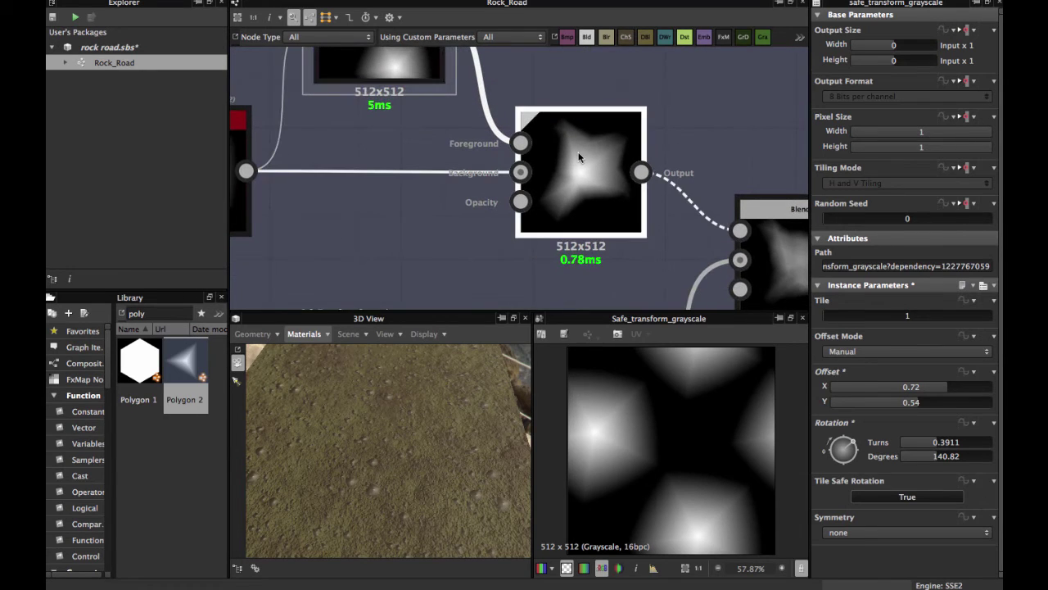
left_click(578, 157)
scroll(578, 151, "down", 2)
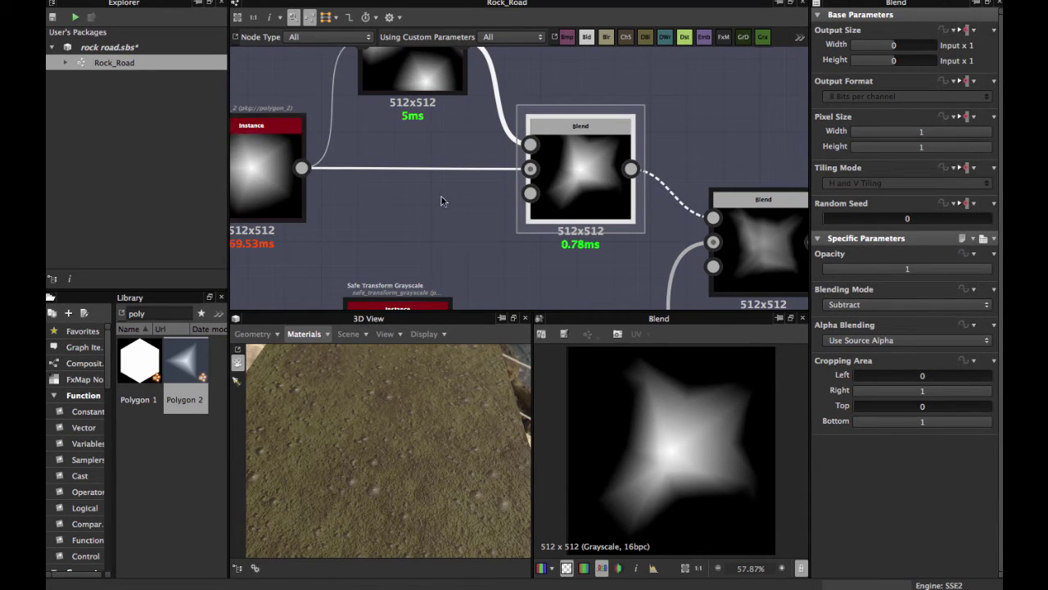
scroll(577, 173, "up", 1)
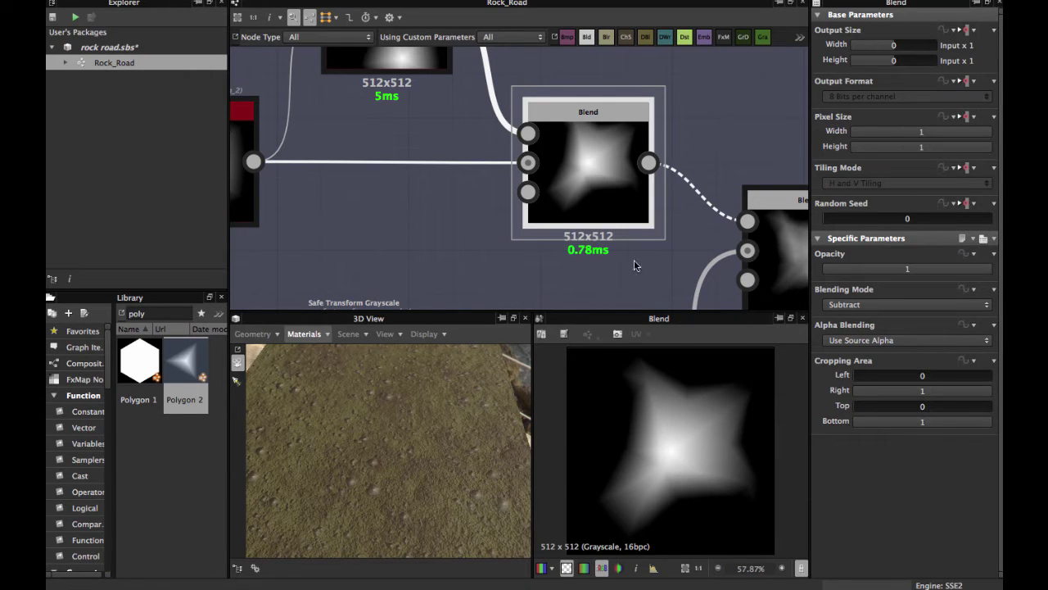
- Inspect the lower Polygon 2 node in the second stone branch and its parameters
scroll(634, 265, "down", 4)
middle_click_drag(595, 218, 640, 154)
scroll(640, 154, "up", 3)
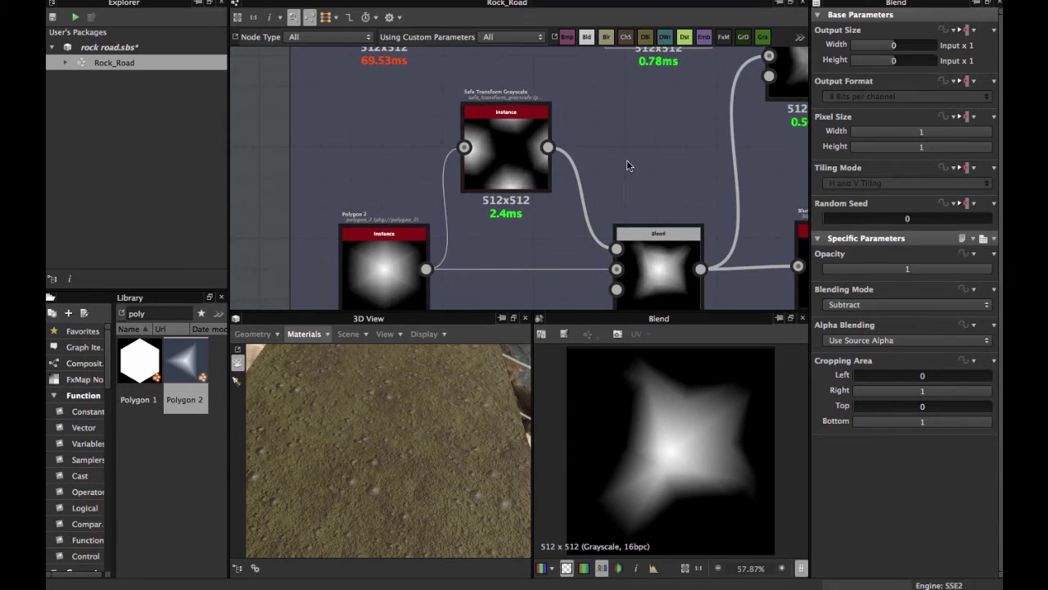
scroll(626, 165, "down", 1)
middle_click_drag(627, 166, 664, 129)
left_click(458, 224)
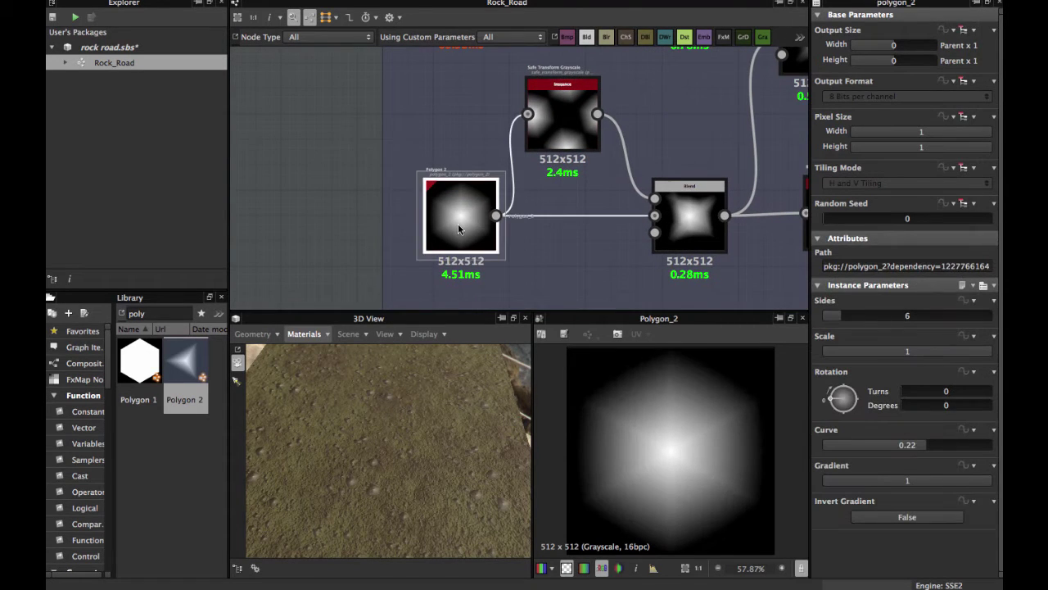
scroll(458, 223, "up", 4)
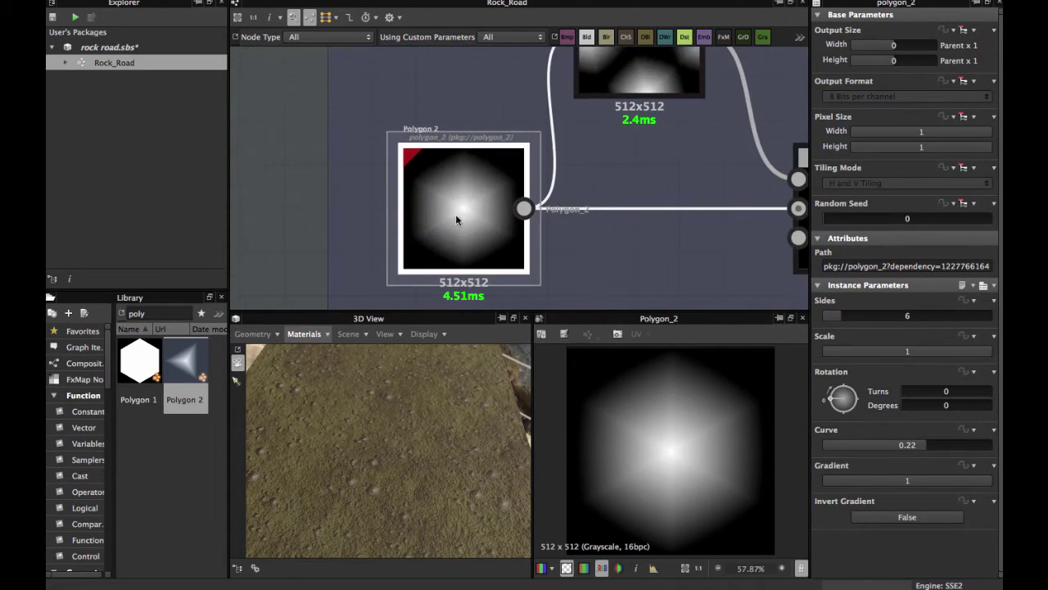
- Compare the side counts of the upper and lower Polygon 2 nodes
middle_click_drag(491, 186, 472, 342)
scroll(483, 209, "down", 3)
middle_click_drag(480, 226, 473, 298)
double_click(461, 128)
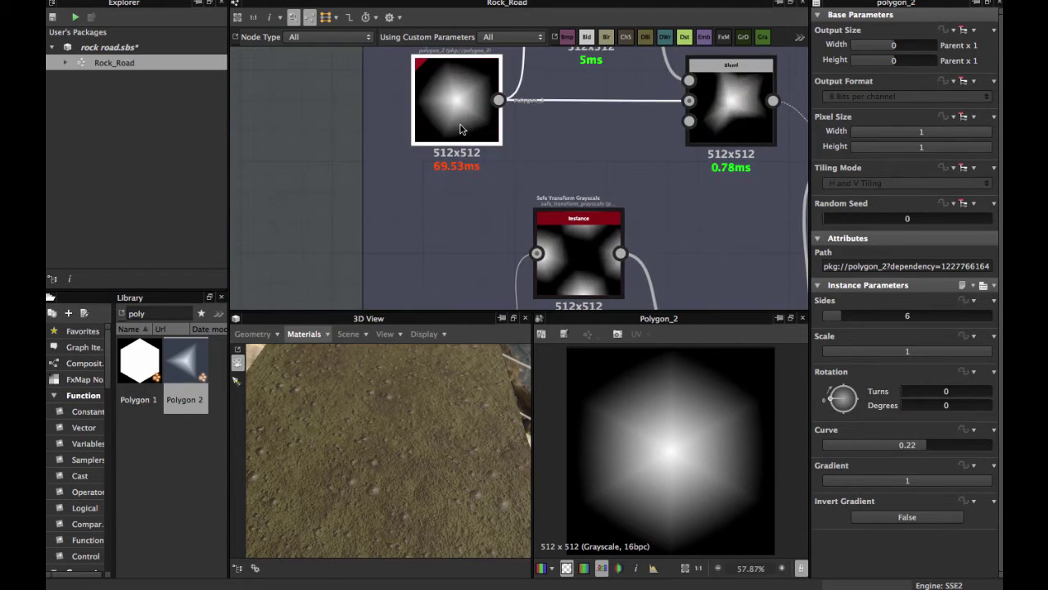
middle_click_drag(467, 222, 470, 254)
scroll(472, 253, "down", 3)
middle_click_drag(478, 207, 494, 141)
scroll(491, 164, "up", 3)
middle_click_drag(489, 186, 465, 147)
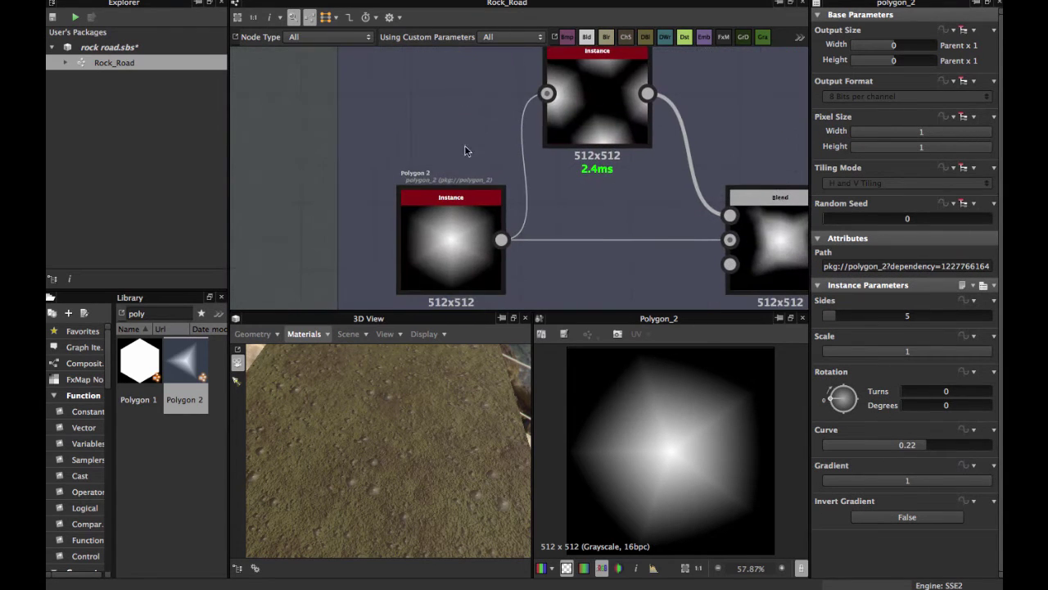
left_click(463, 229)
scroll(548, 198, "down", 1)
- Preview the upper stone branch's Blend node to compare it with the lower branch's stone shape
middle_click_drag(575, 140, 458, 192)
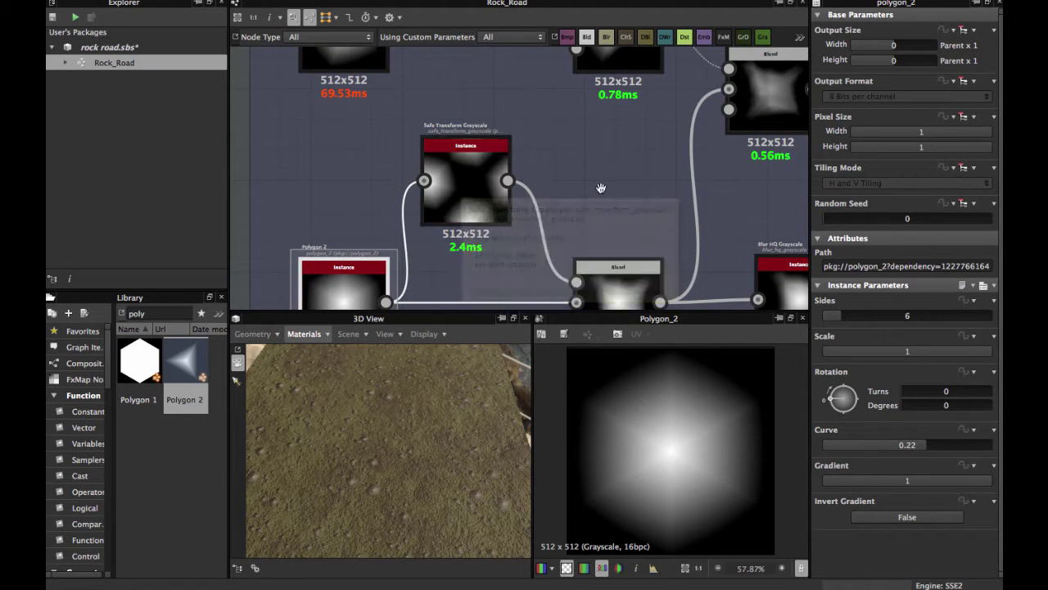
middle_click_drag(601, 190, 548, 200)
scroll(548, 200, "down", 1)
scroll(547, 200, "down", 1)
left_click(543, 57)
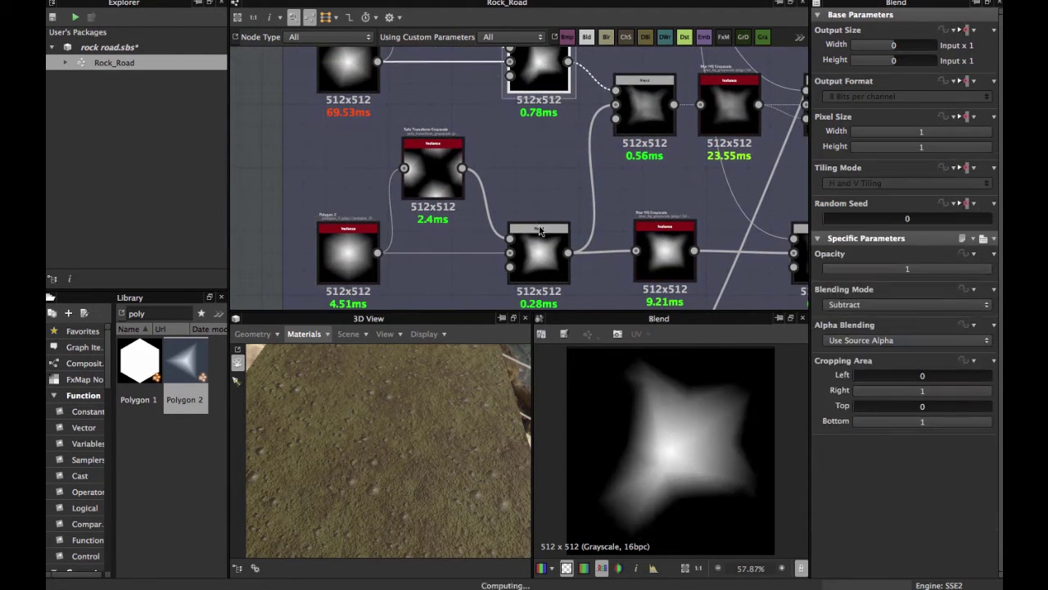
- Preview the output of the lower stone branch's Blend node
left_click(537, 260)
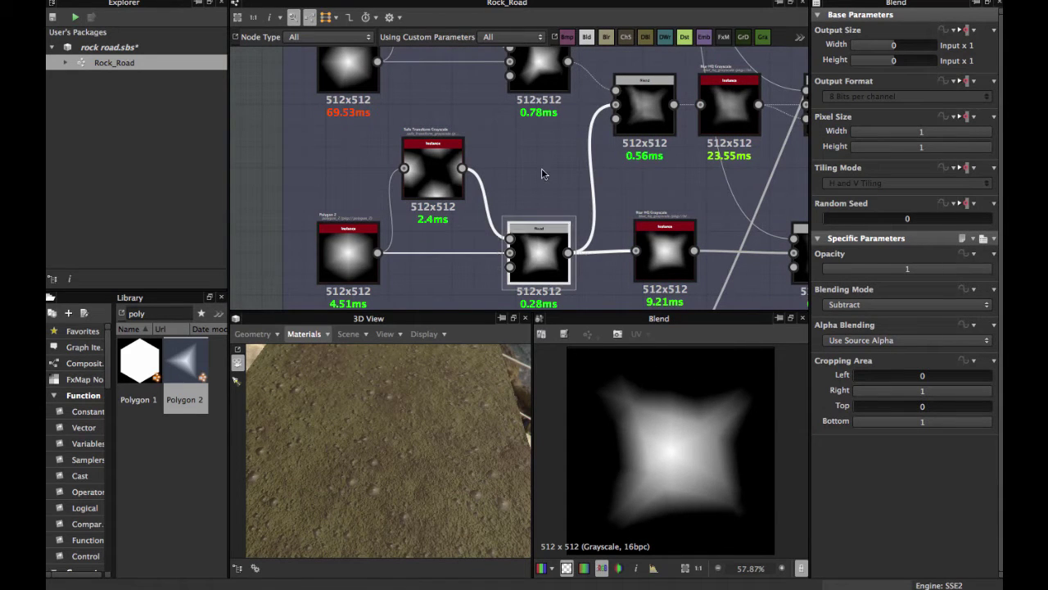
middle_click_drag(541, 173, 490, 188)
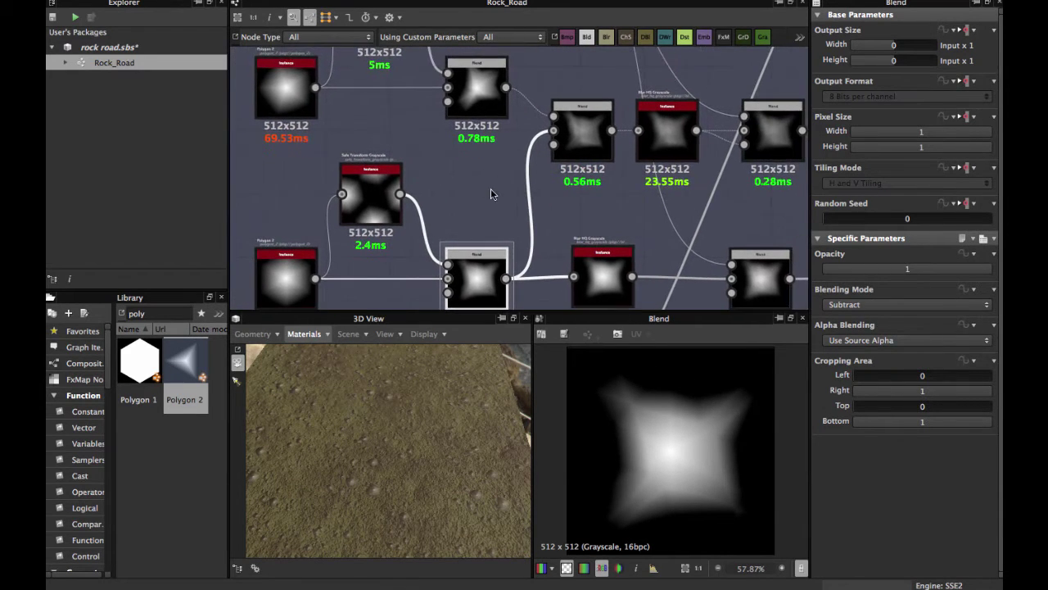
middle_click_drag(495, 144, 482, 190)
- Examine the opacity, blending mode and output of the Blend node that combines the two stone branches
left_click(534, 183)
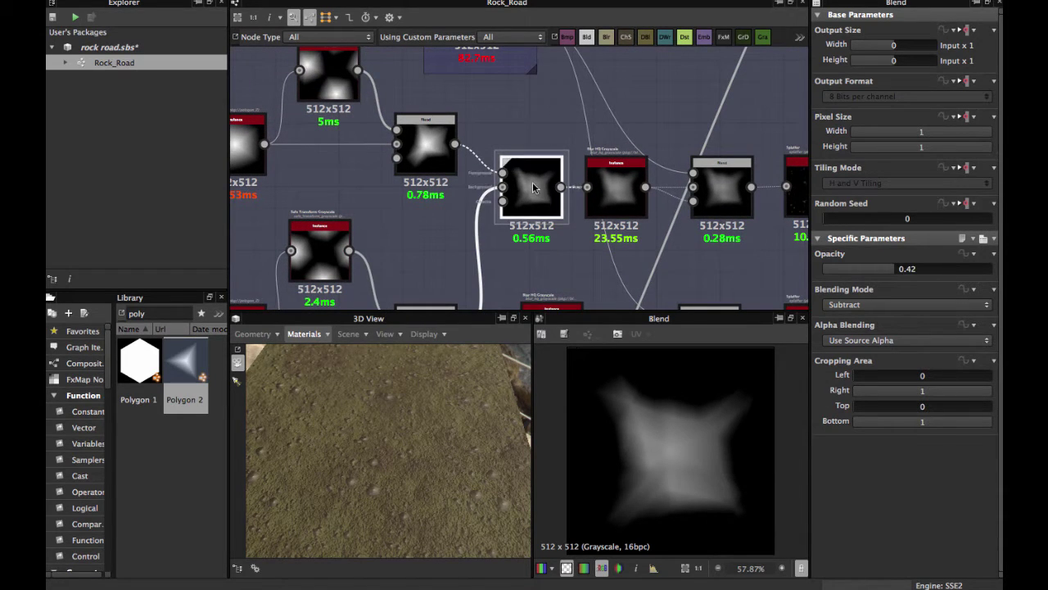
middle_click_drag(530, 212, 521, 219)
scroll(522, 219, "up", 2)
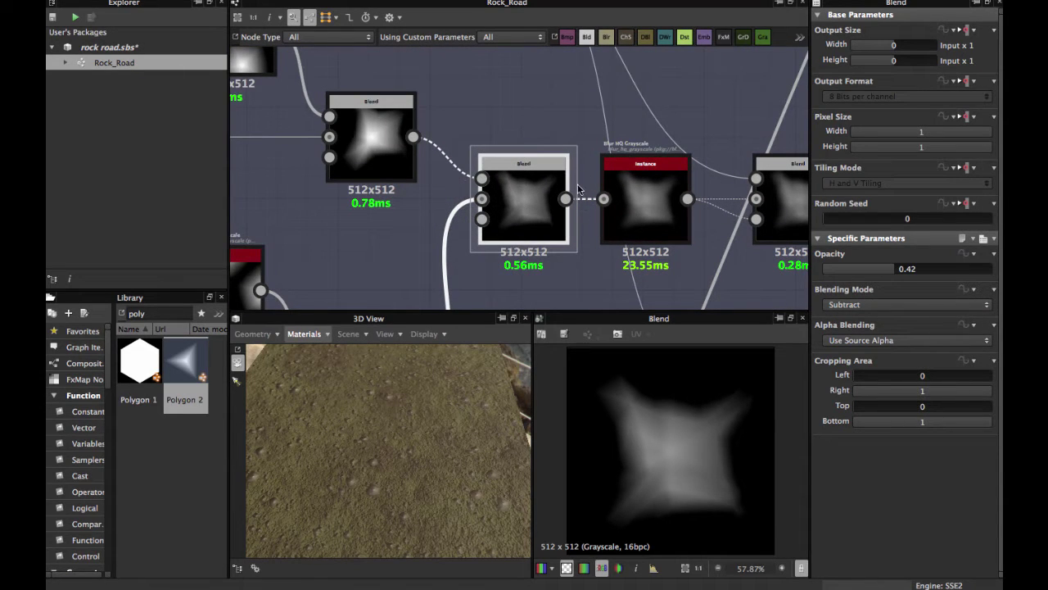
scroll(565, 180, "down", 2)
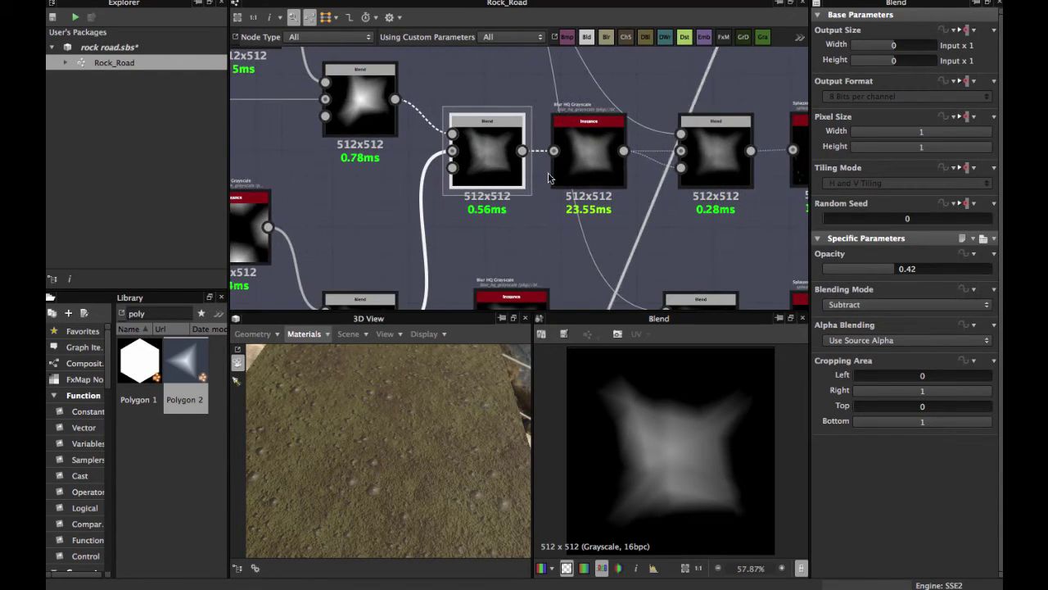
scroll(499, 172, "down", 3)
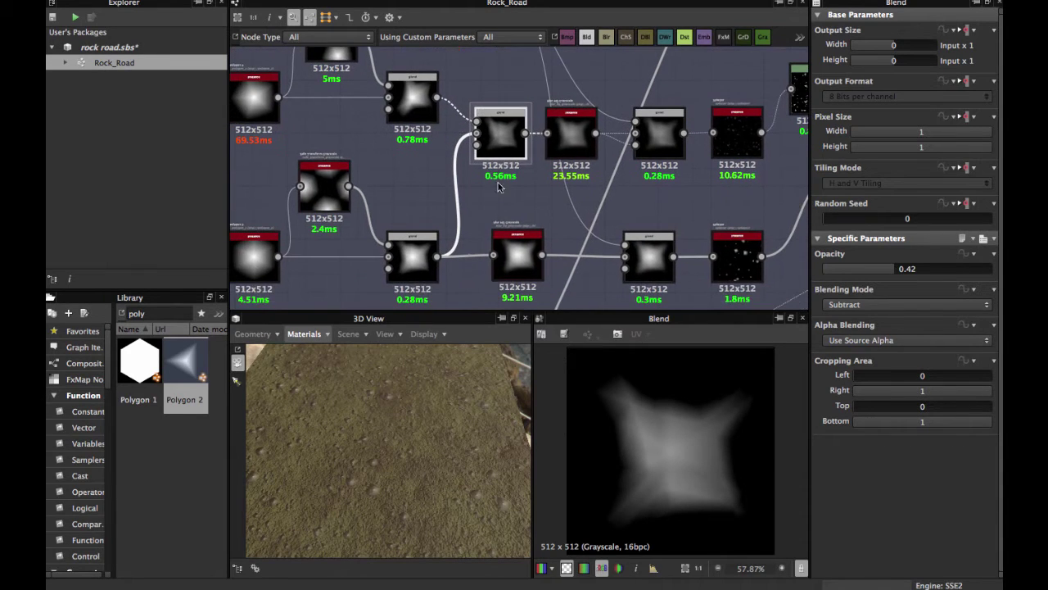
middle_click_drag(509, 145, 508, 170)
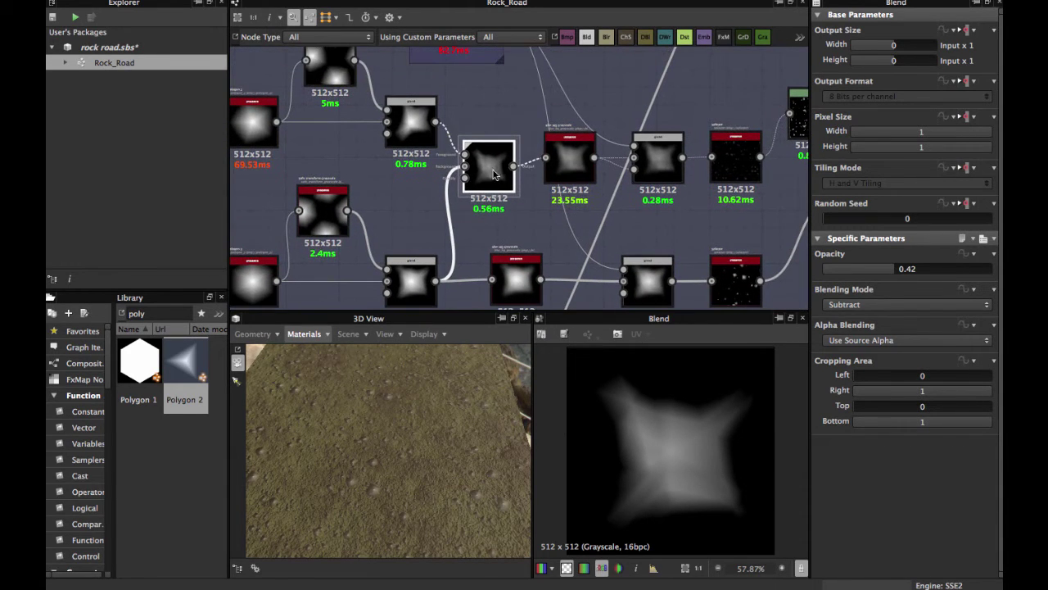
- Inspect the Blur HQ Grayscale node in the lower stone branch and its intensity
left_click(521, 275)
scroll(522, 277, "up", 3)
middle_click_drag(529, 218, 524, 142)
middle_click_drag(502, 228, 478, 292)
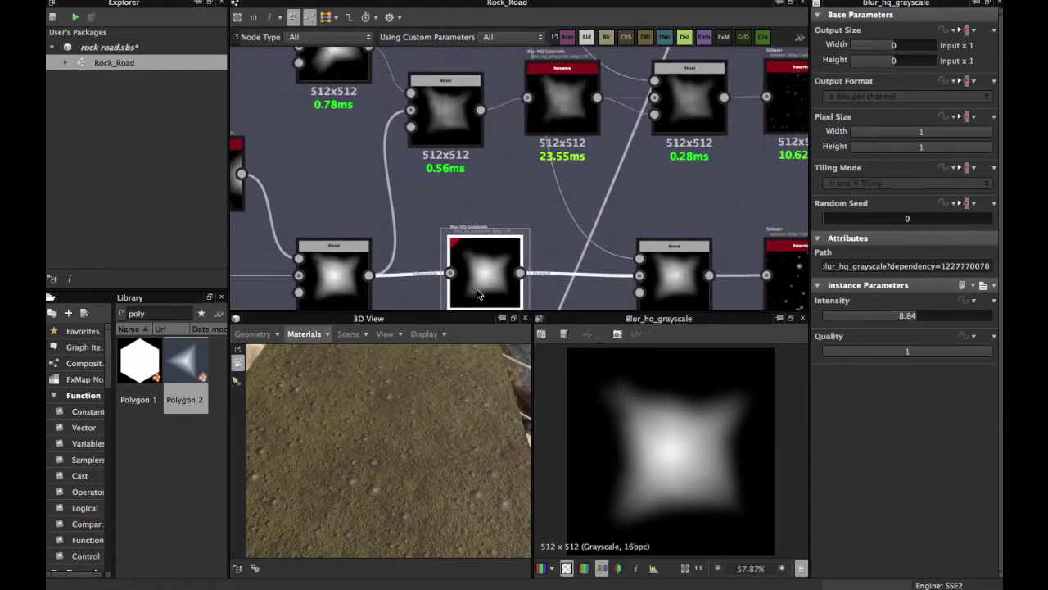
- Tighten the graph layout by bringing the lower and combining Blend nodes and the upper Blur HQ Grayscale node nearer their neighbours
left_click_drag(323, 281, 347, 281)
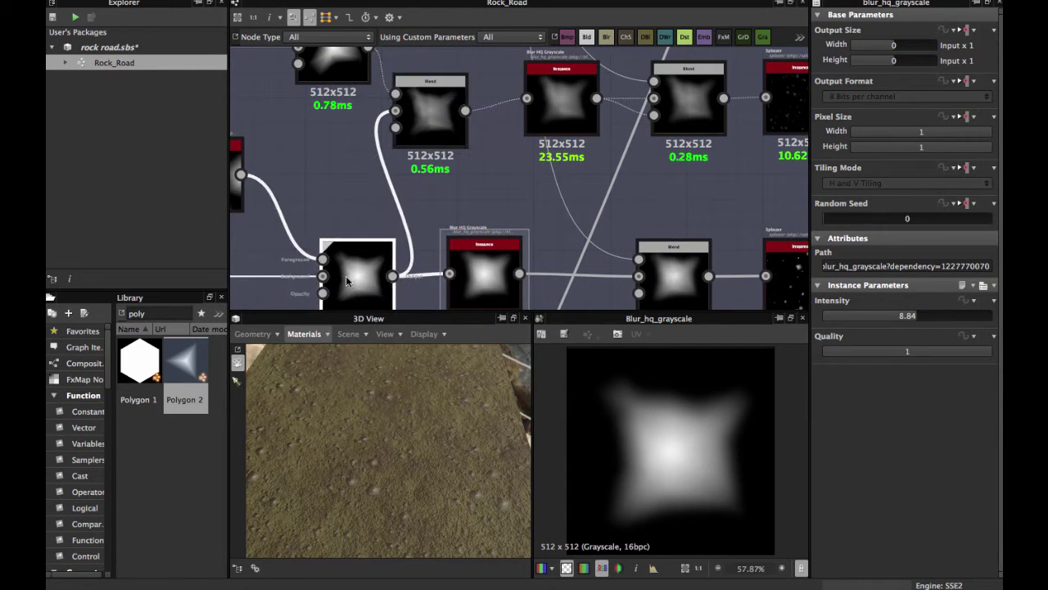
left_click_drag(427, 123, 417, 123)
left_click(363, 276)
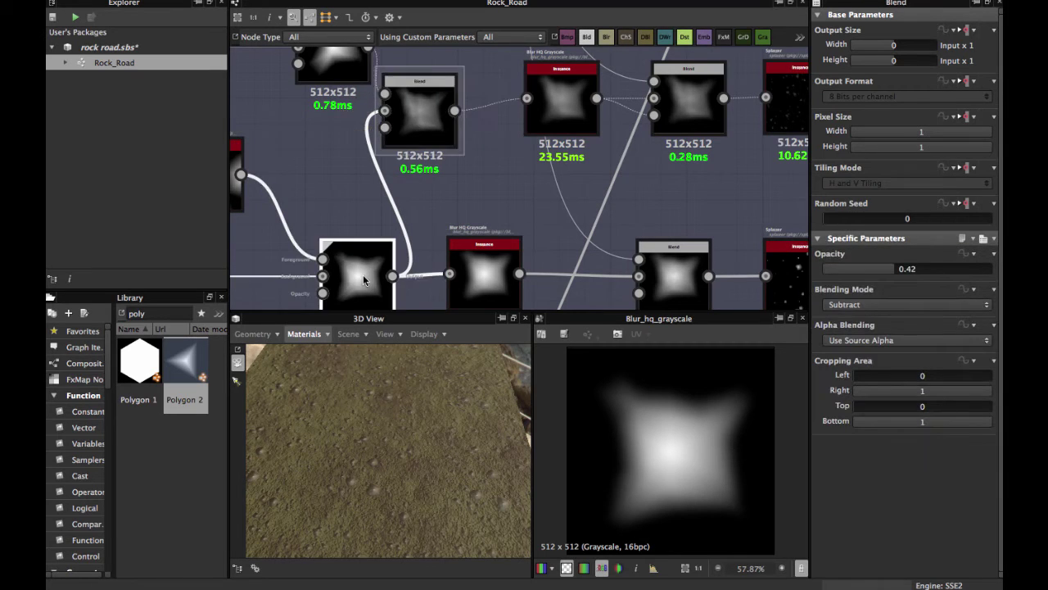
middle_click_drag(528, 139, 490, 172)
left_click_drag(532, 127, 517, 139)
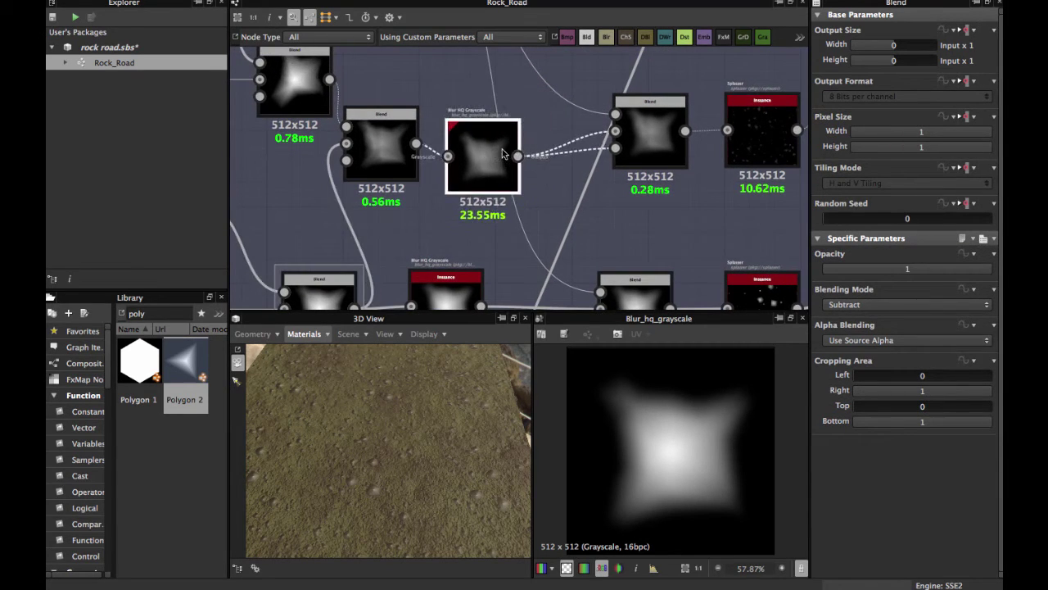
- Preview the Blend combining both stone shapes and examine the hard edges of its unblurred output up close
scroll(489, 153, "up", 3)
mouse_move(488, 153)
middle_mouse_down()
mouse_move(479, 185)
mouse_move(490, 155)
middle_mouse_up()
scroll(479, 186, "down", 1)
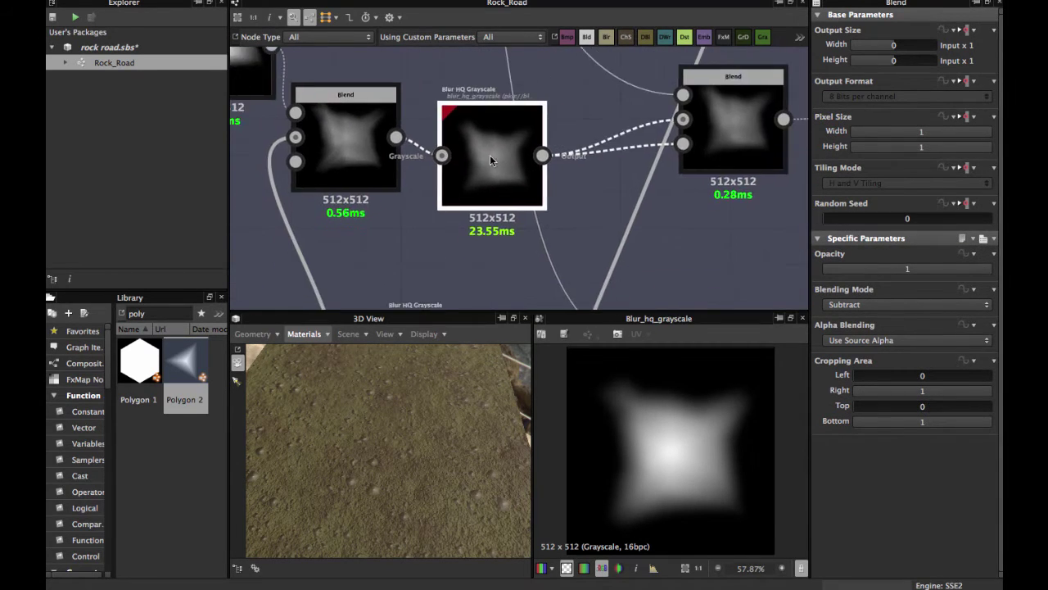
scroll(489, 155, "up", 2)
scroll(395, 159, "down", 2)
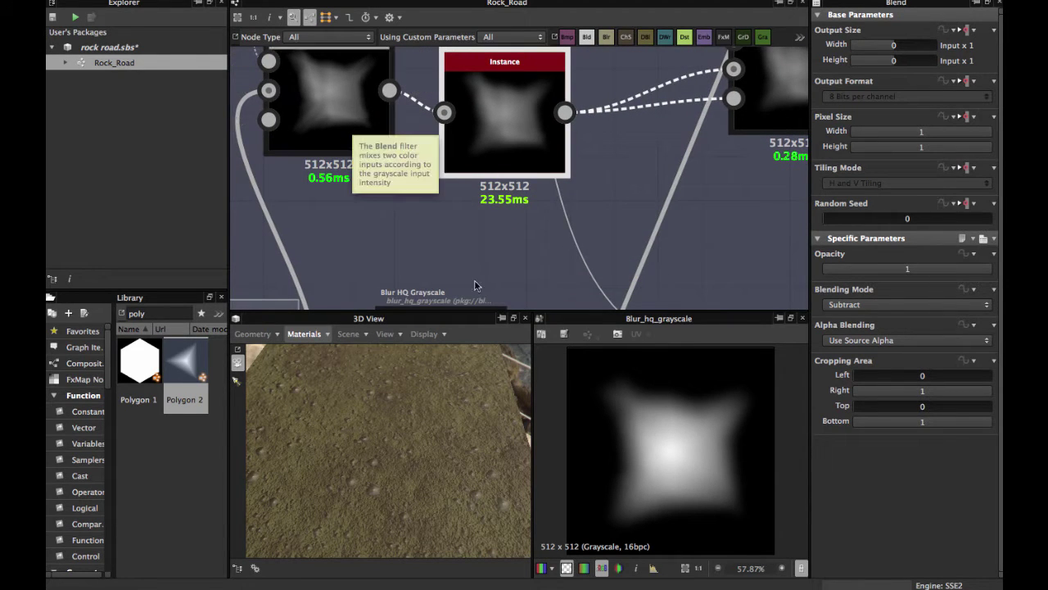
double_click(348, 108)
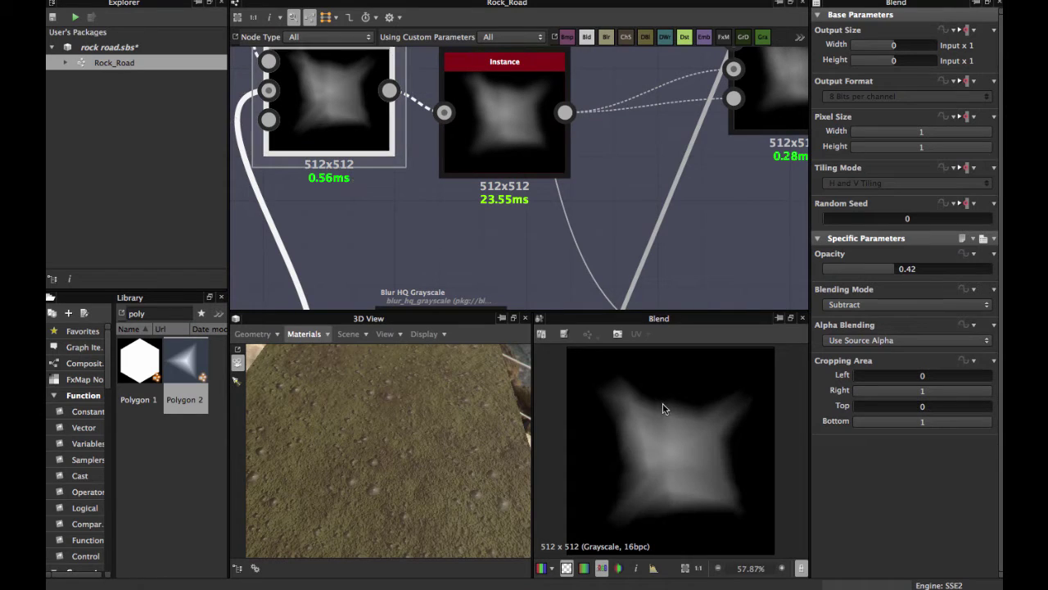
scroll(663, 403, "up", 2)
middle_click_drag(660, 429, 674, 378)
middle_click_drag(736, 473, 679, 463)
scroll(511, 190, "down", 1)
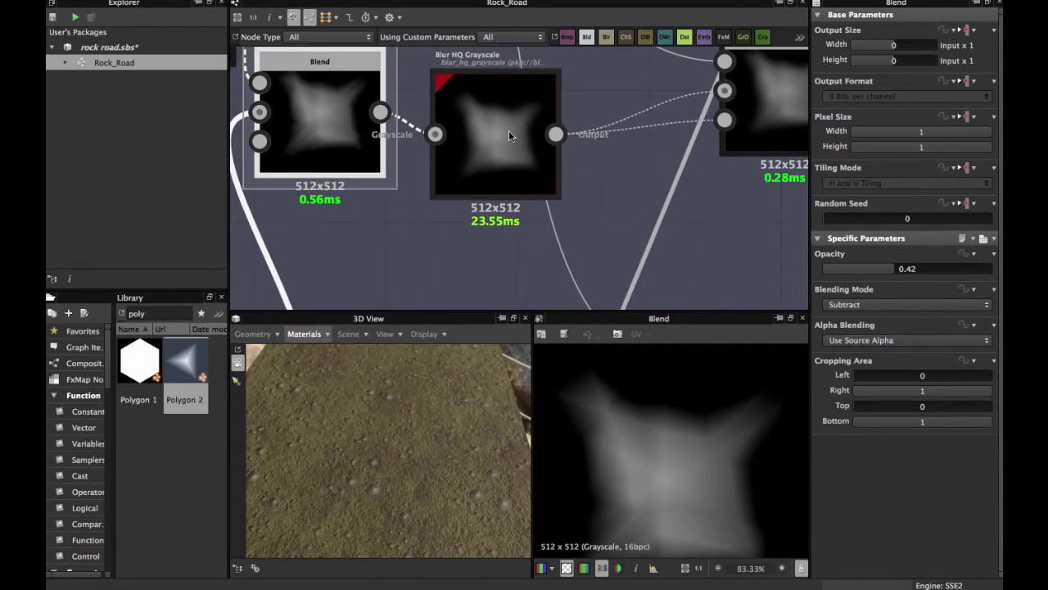
- Preview the upper Blur HQ Grayscale node and examine how it softens the combined stone shape
double_click(509, 131)
scroll(586, 213, "down", 1)
middle_click_drag(587, 214, 595, 147)
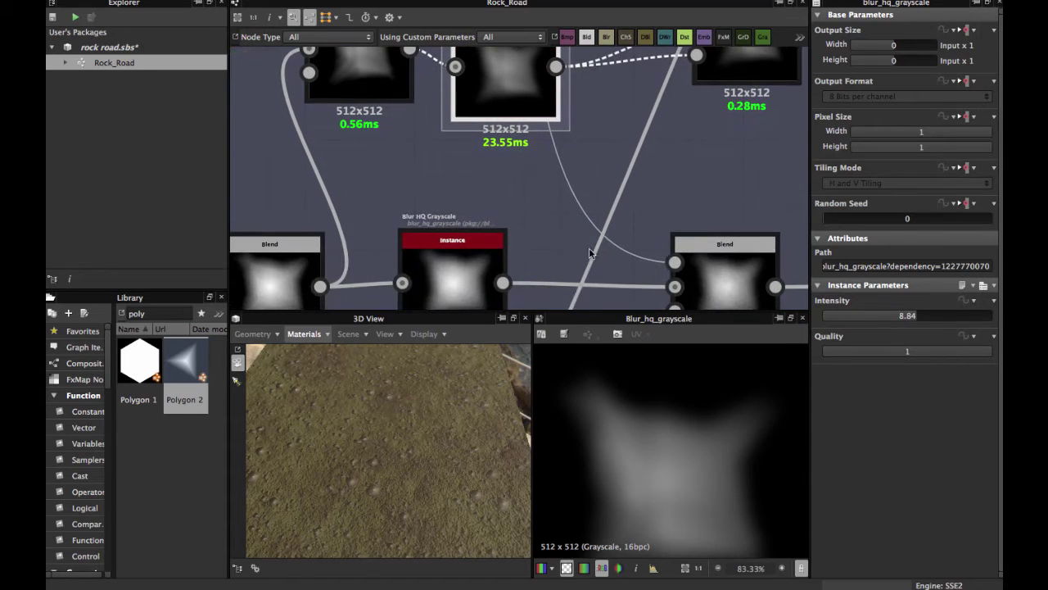
scroll(698, 492, "down", 2)
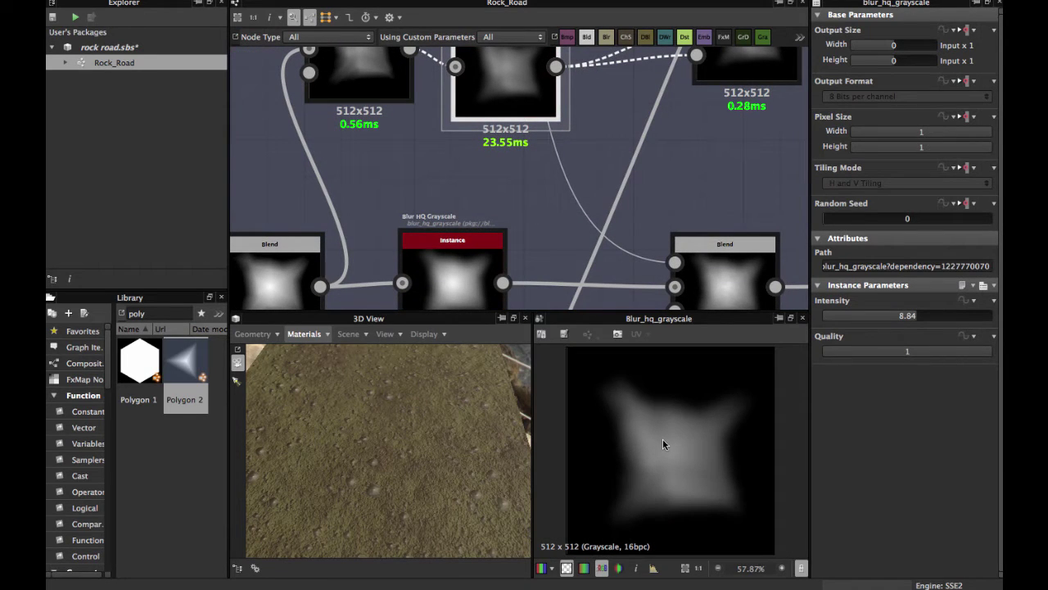
scroll(662, 443, "up", 1)
middle_click_drag(663, 442, 663, 420)
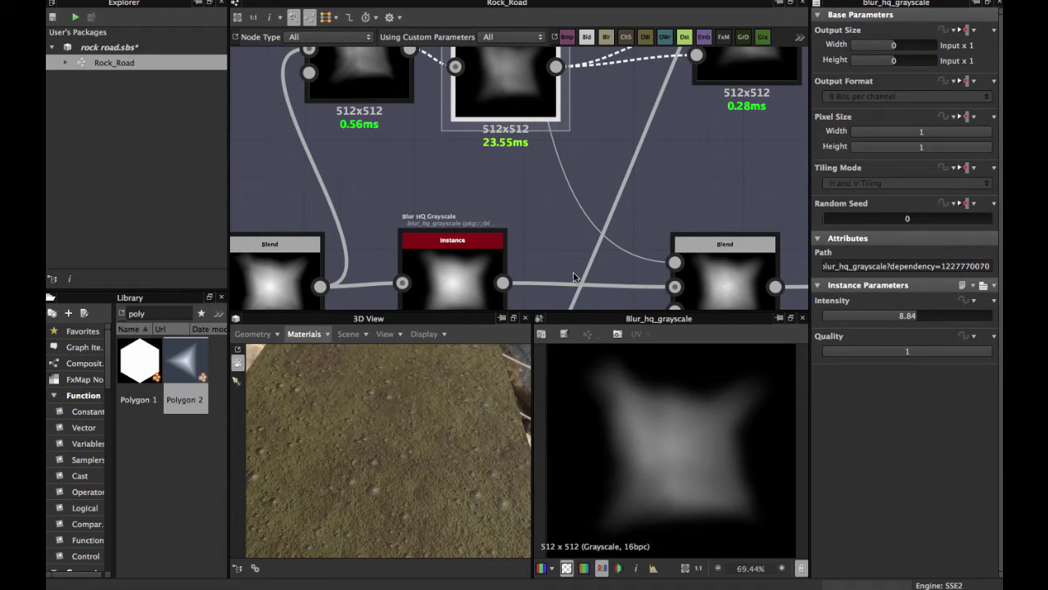
- Compare the lower Blur HQ Grayscale output with the unblurred Blend feeding it
middle_click_drag(573, 277, 608, 197)
left_click(494, 212)
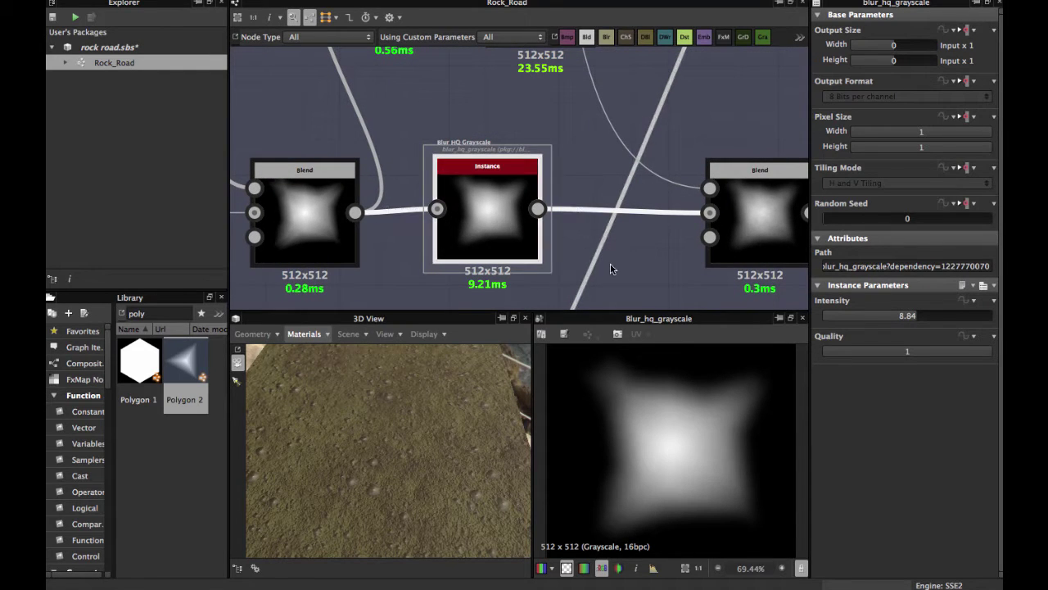
left_click(315, 213)
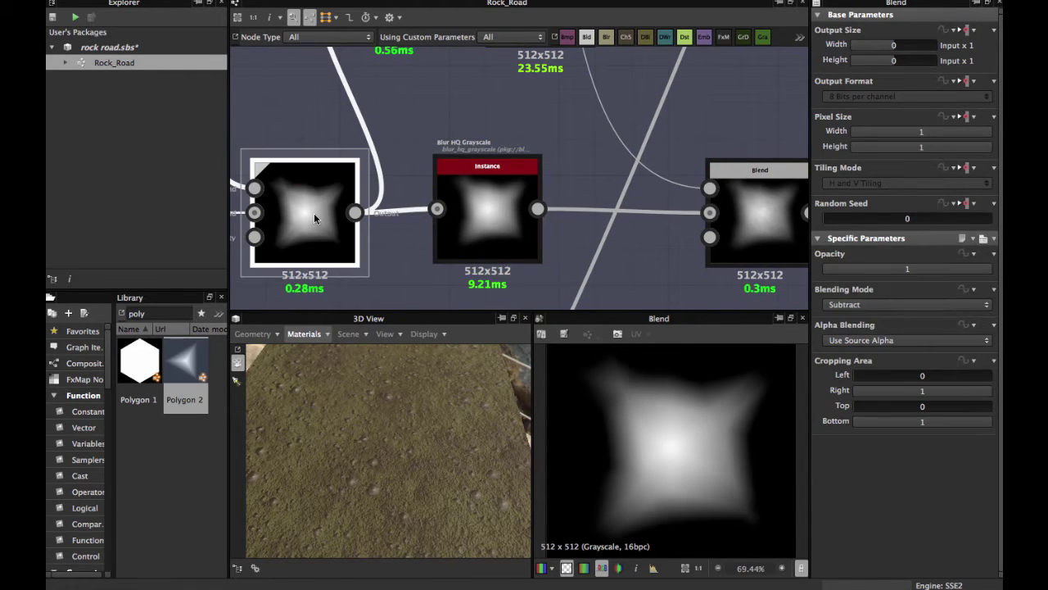
left_click(495, 213)
scroll(495, 212, "down", 1)
middle_click_drag(532, 191, 489, 243)
scroll(489, 243, "down", 1)
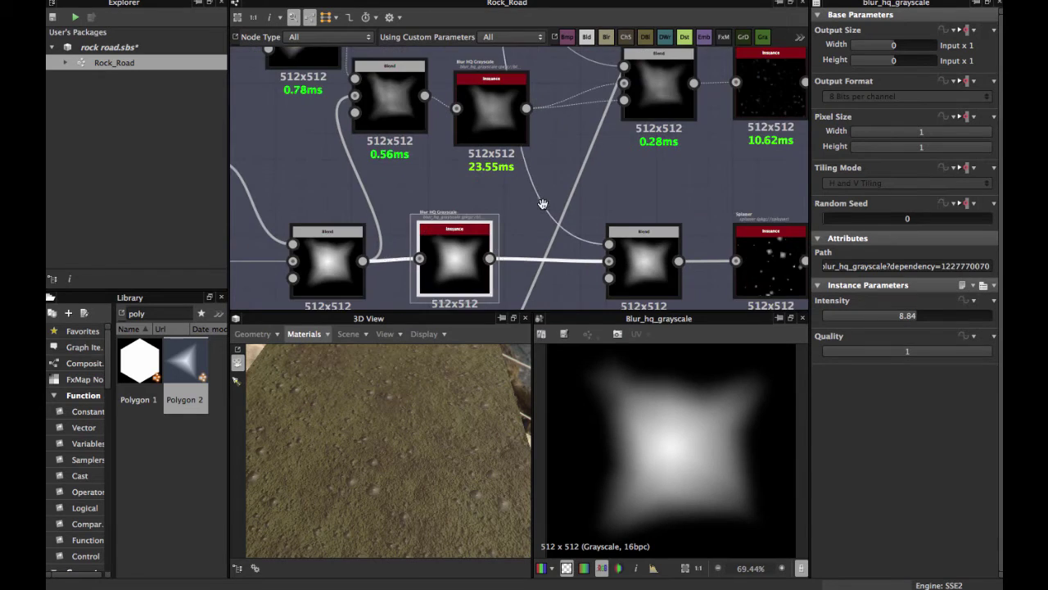
- Align the upper Blur HQ Grayscale node with the Blend node that feeds it
middle_click_drag(542, 204, 455, 237)
mouse_move(413, 141)
left_mouse_down()
mouse_move(409, 119)
mouse_move(408, 133)
left_mouse_up()
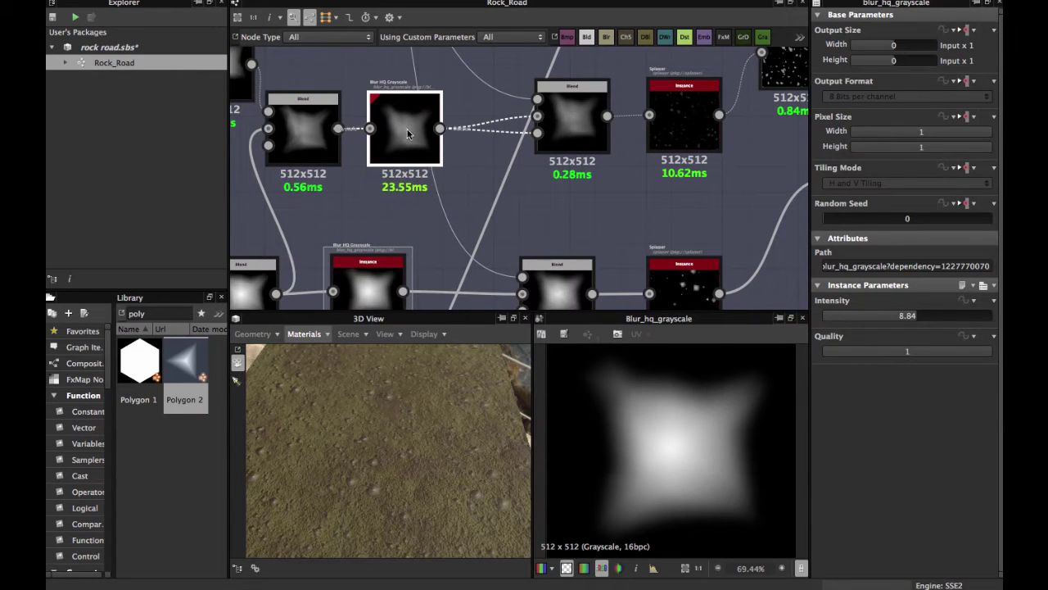
scroll(477, 159, "up", 1)
middle_click_drag(473, 162, 417, 215)
scroll(487, 189, "up", 1)
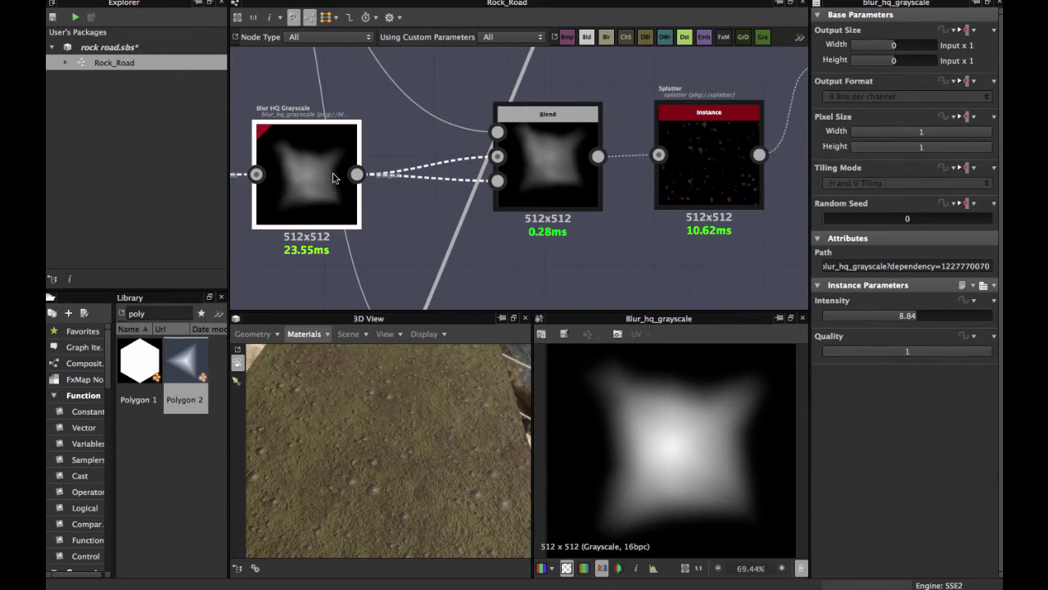
- Line up the Blend node before the upper Splatter with the blur node and inspect its inputs and blending settings
left_click(560, 174)
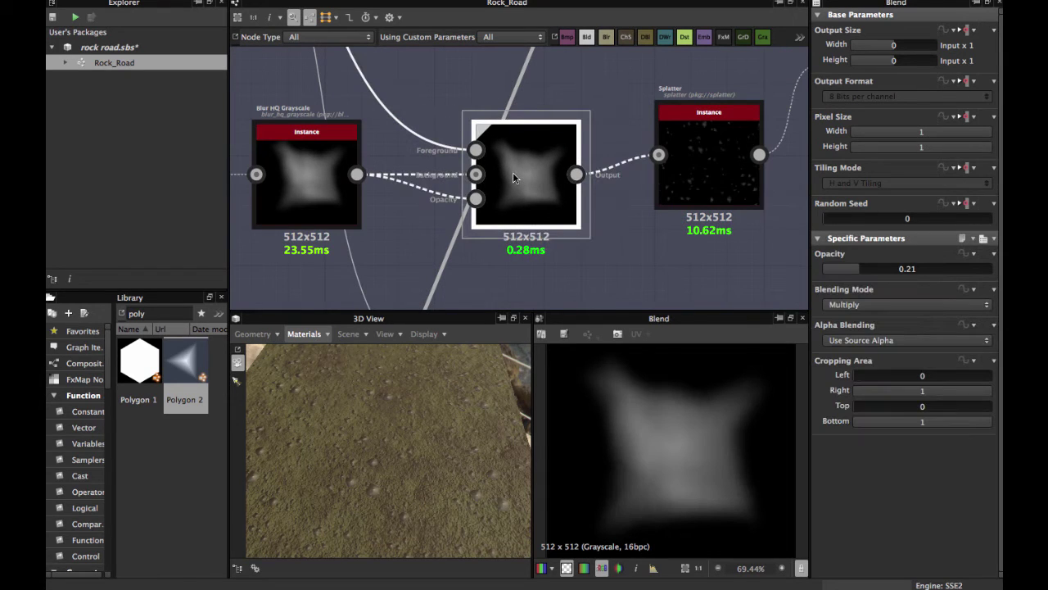
scroll(513, 174, "down", 1)
scroll(513, 174, "down", 1)
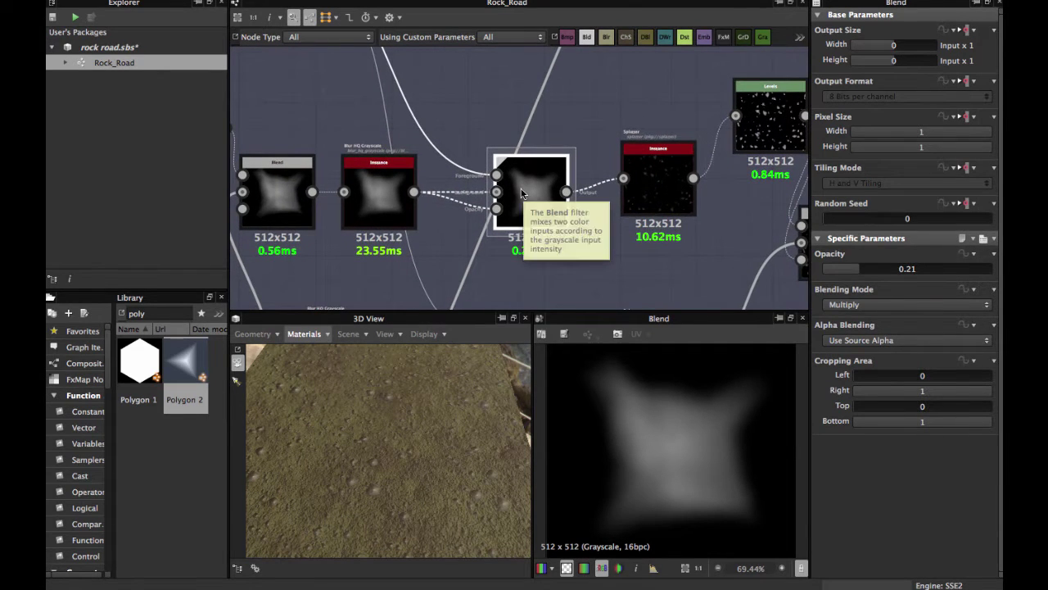
scroll(536, 159, "down", 1)
scroll(536, 159, "up", 3)
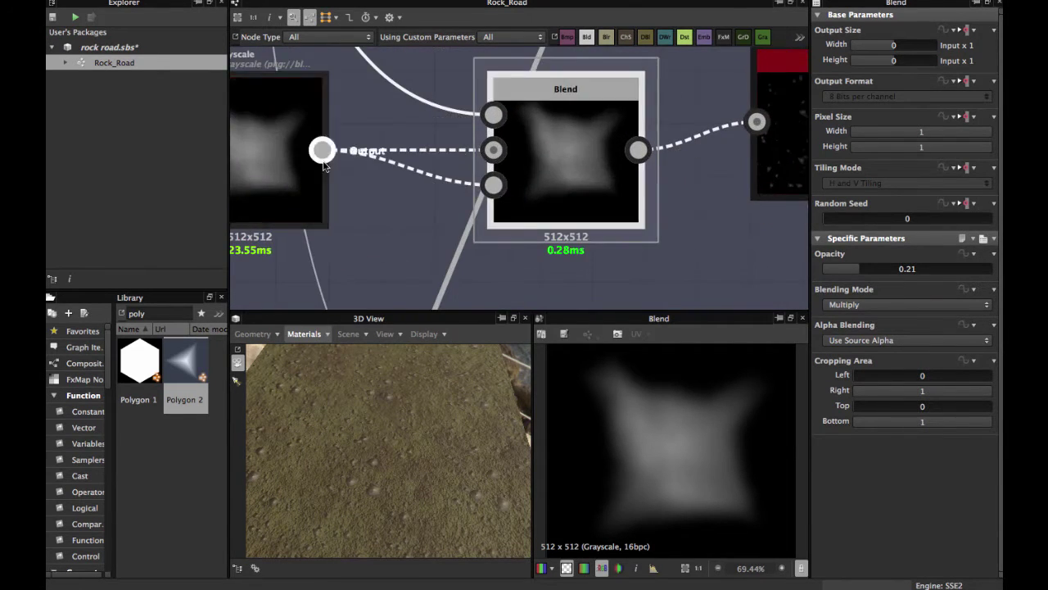
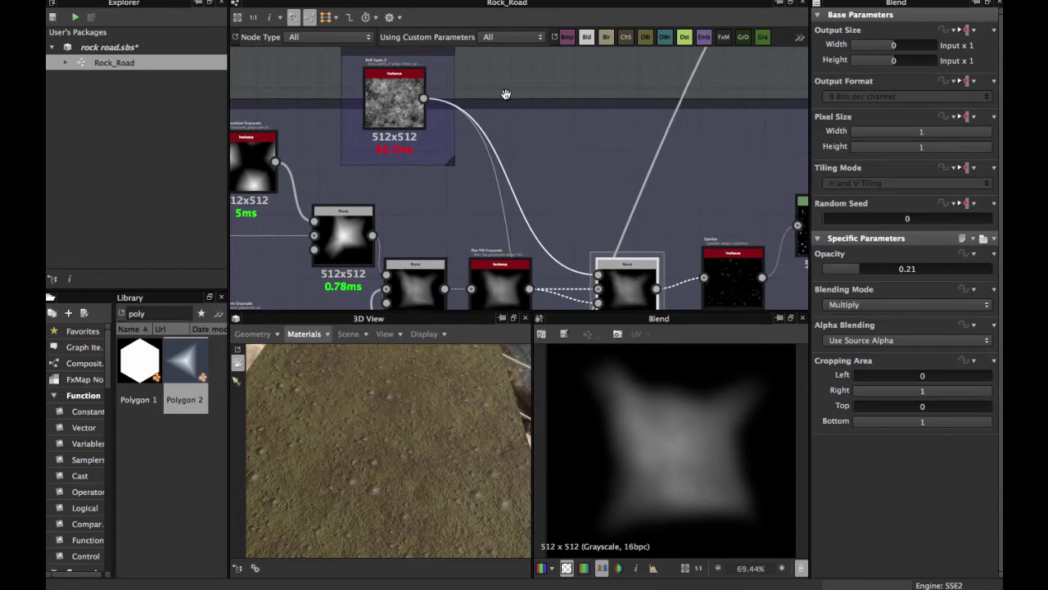
- Trace the upper Multiply Blend's foreground input to the BnW Spots 2 node in the Dirt Rocks frame
scroll(364, 79, "down", 4)
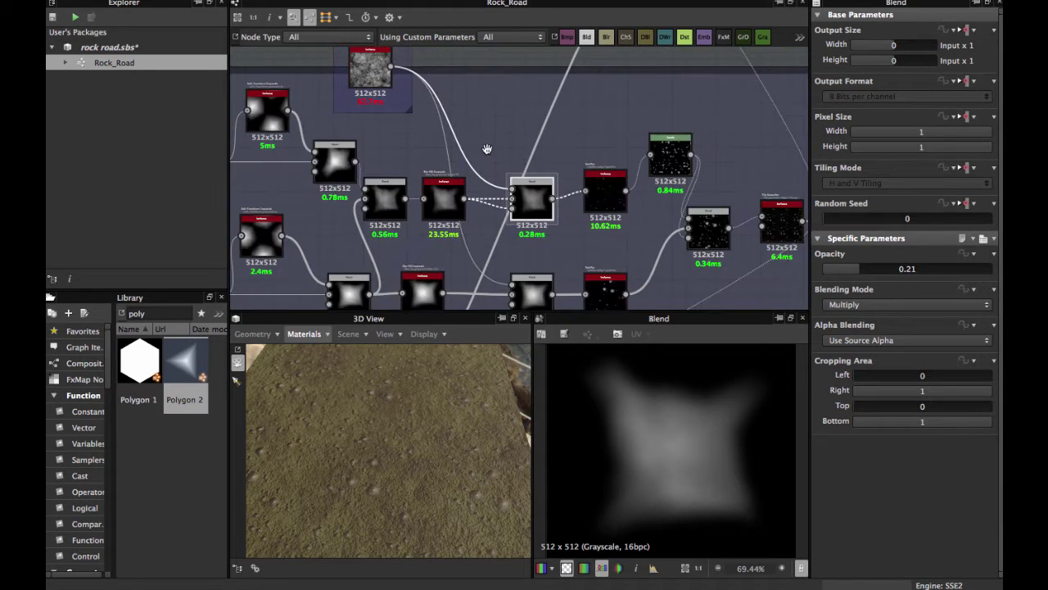
scroll(419, 124, "up", 5)
middle_click_drag(419, 124, 400, 159)
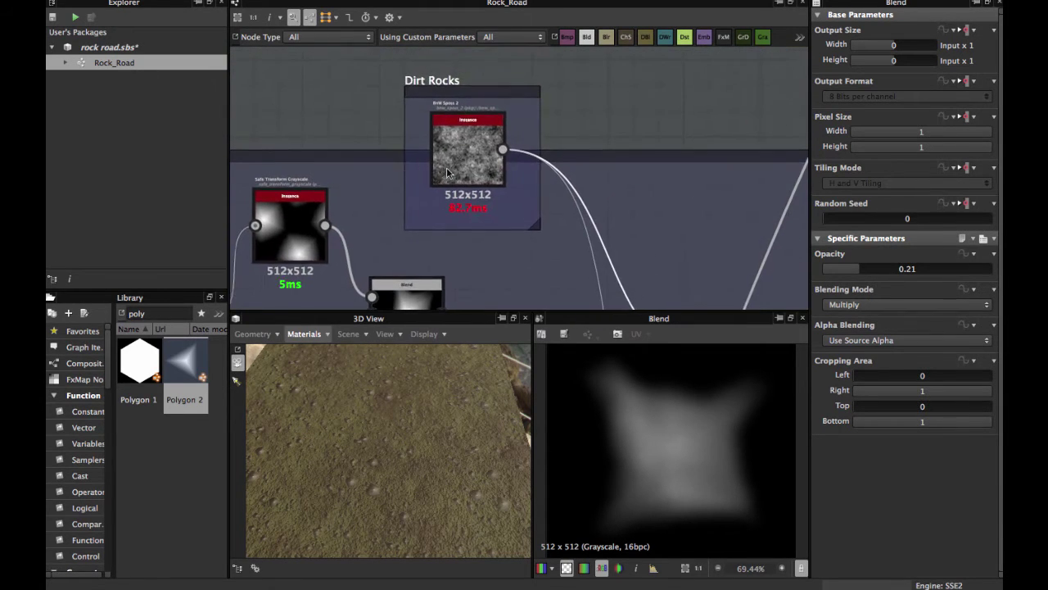
scroll(449, 172, "up", 3)
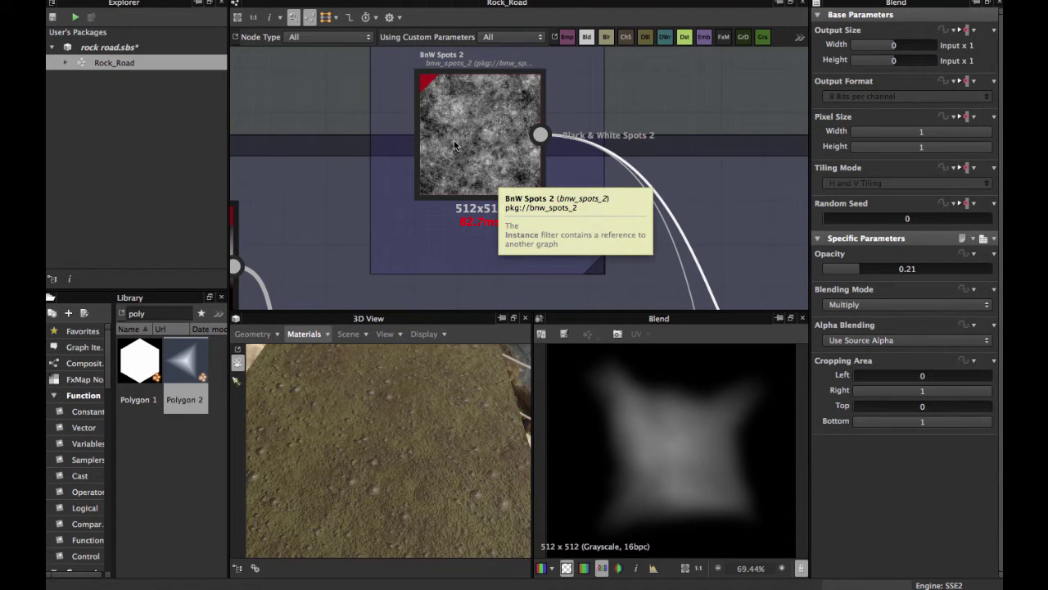
- Search the library for "bnw" and select the BnW Spots 2 noise
left_click(150, 314)
type("bnw")
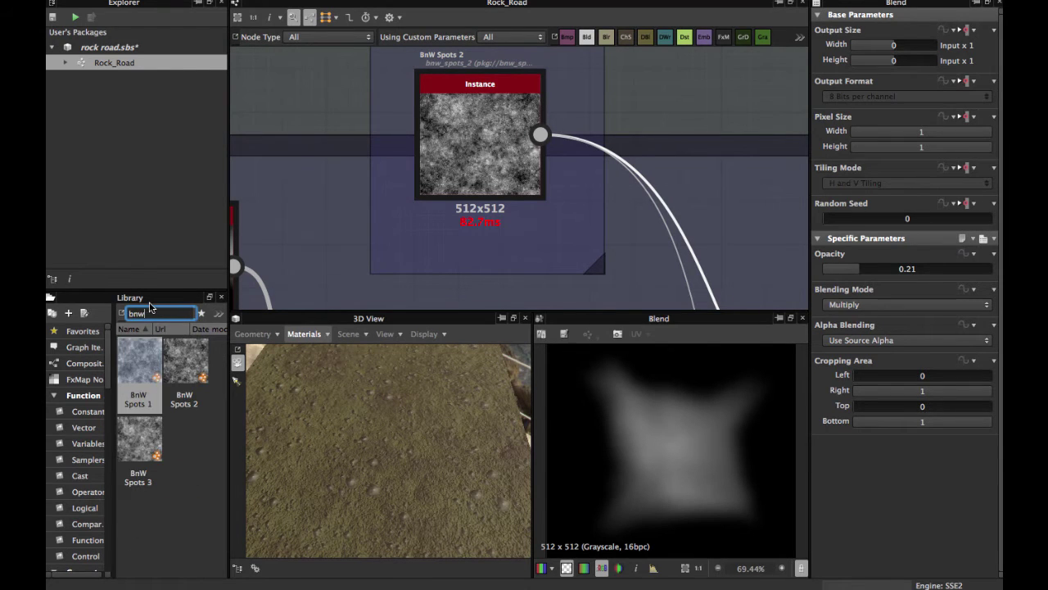
left_click(191, 374)
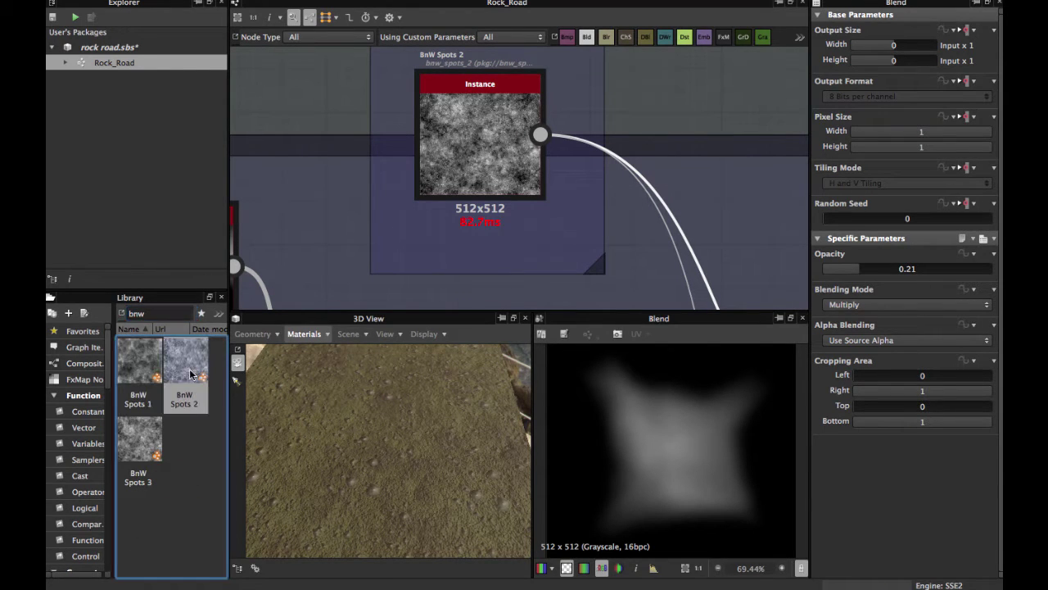
- Follow the BnW Spots 2 connection back to the Multiply Blend before the upper Splatter and examine that node
scroll(376, 210, "down", 3)
middle_click_drag(404, 220, 337, 159)
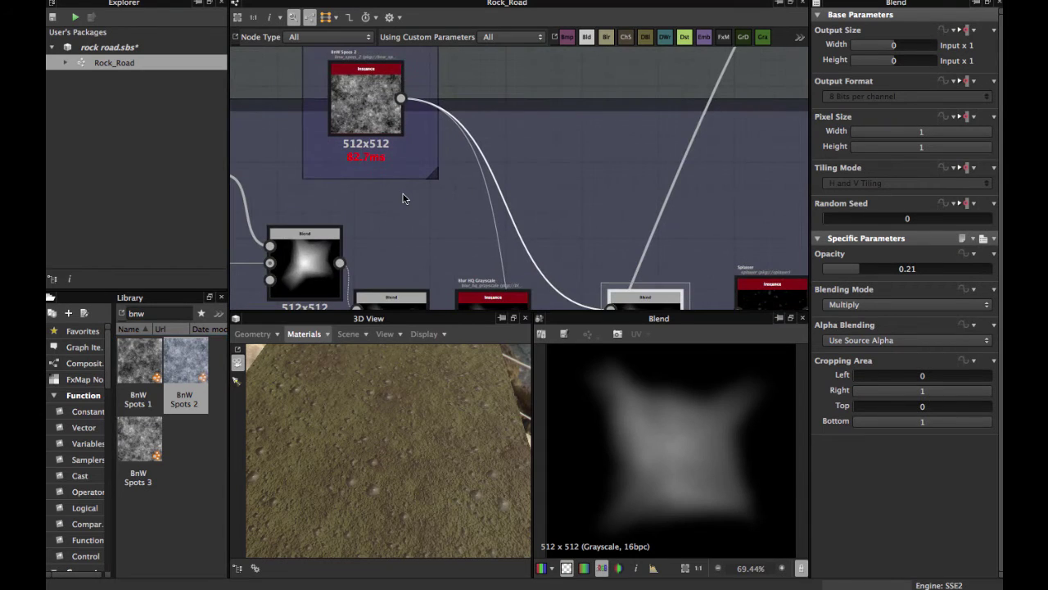
middle_click_drag(400, 197, 369, 127)
middle_click_drag(507, 177, 451, 111)
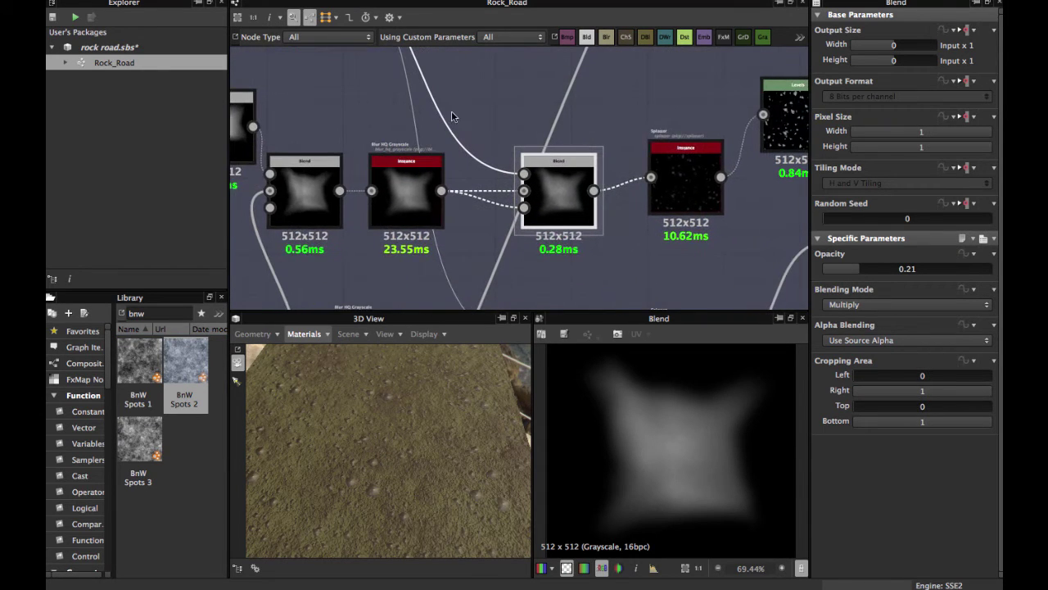
scroll(562, 191, "up", 3)
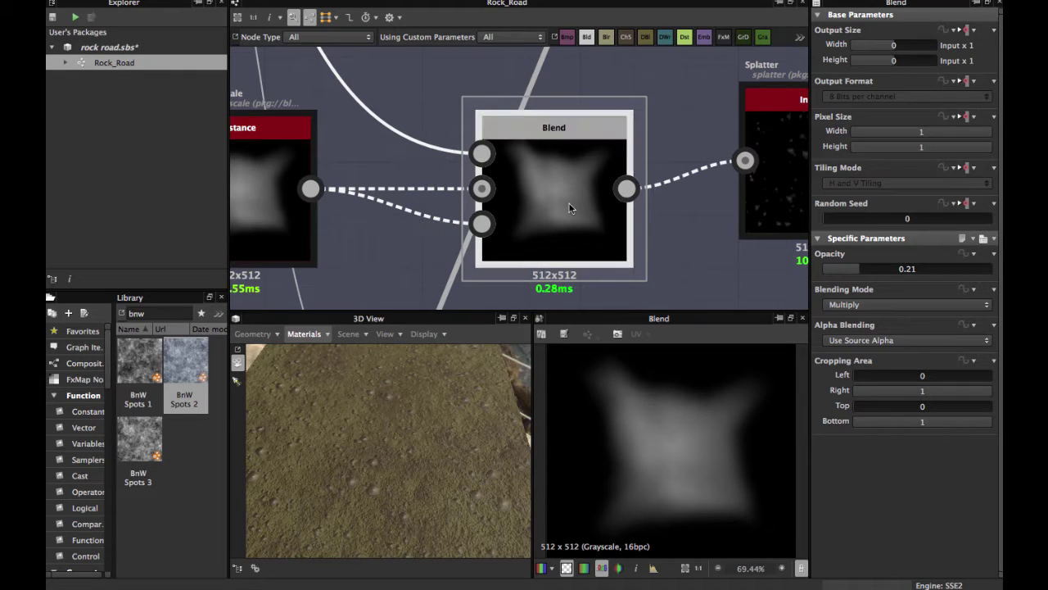
- Try an opacity of 1 on the Multiply Blend before the upper Splatter, and undo the change
scroll(567, 207, "down", 1)
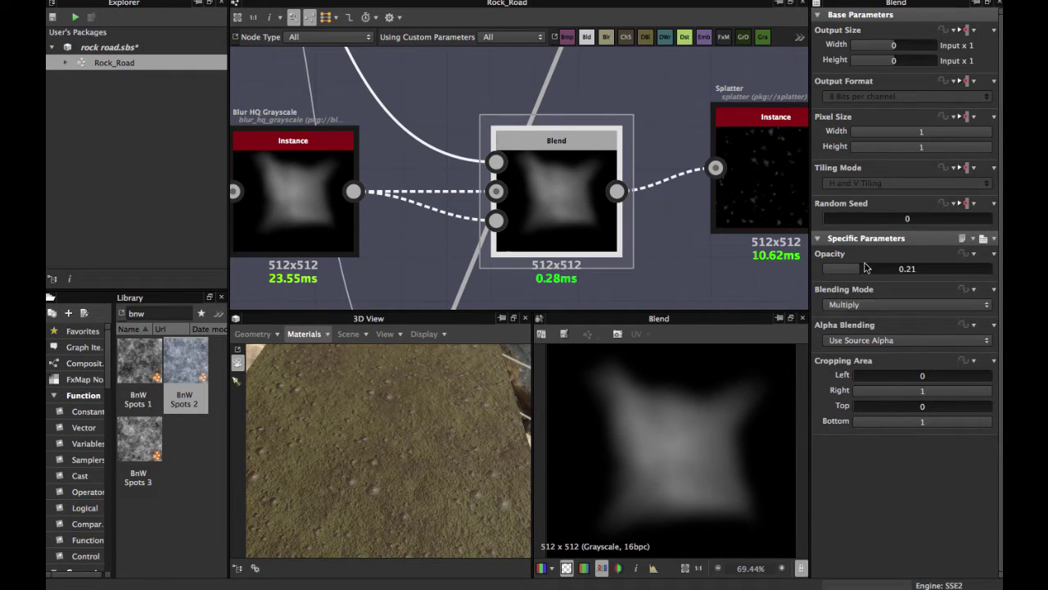
scroll(715, 361, "up", 1)
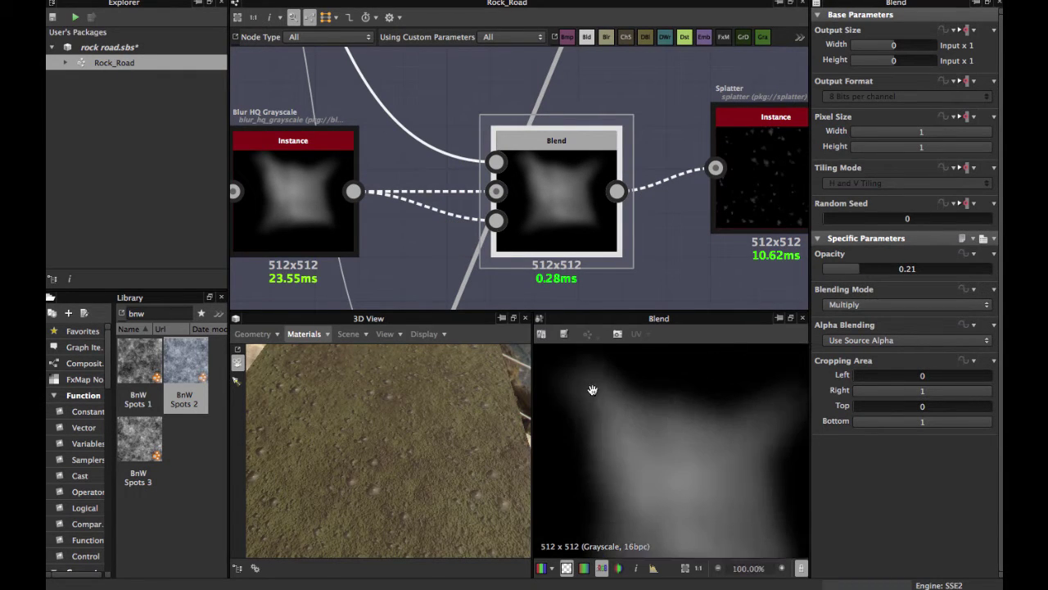
scroll(712, 402, "up", 1)
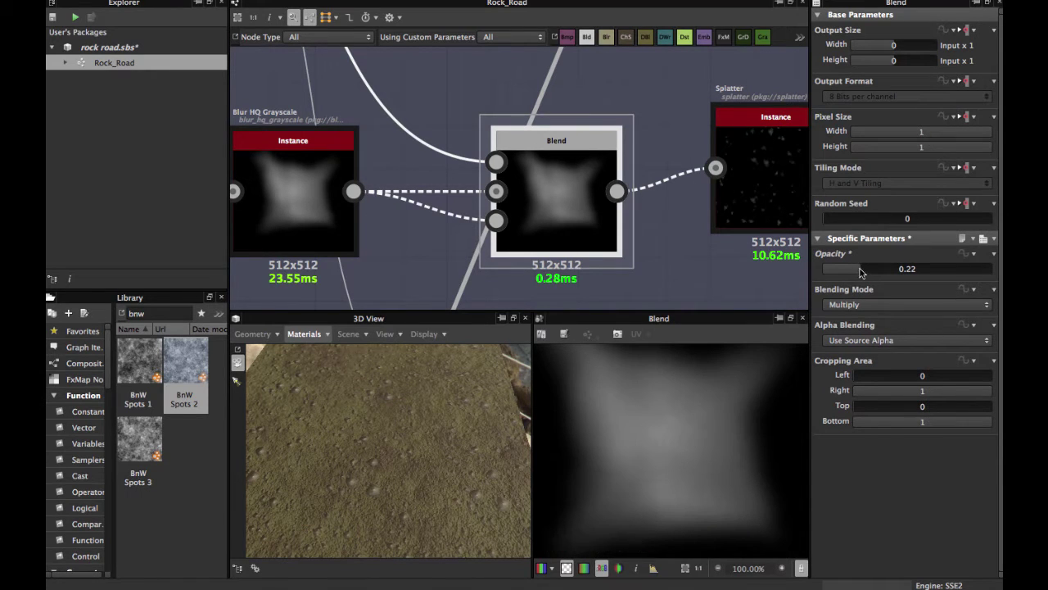
left_click_drag(857, 273, 993, 269)
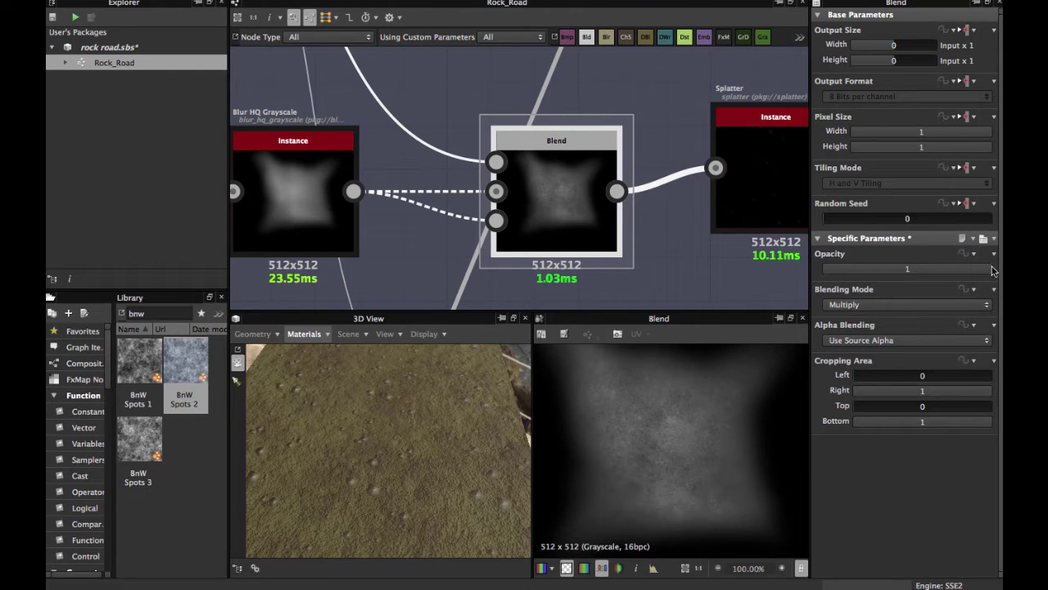
key("super+z")
- Examine the scattered rocks on the ground surface up close and from a different angle in the 3D preview
scroll(356, 483, "up", 5)
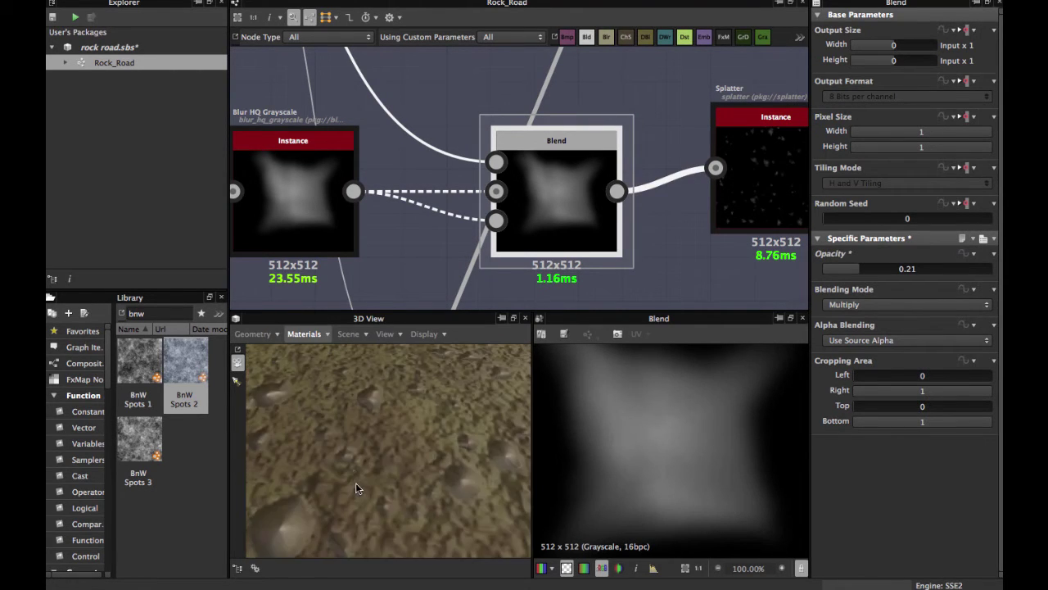
left_click_drag(356, 488, 372, 440)
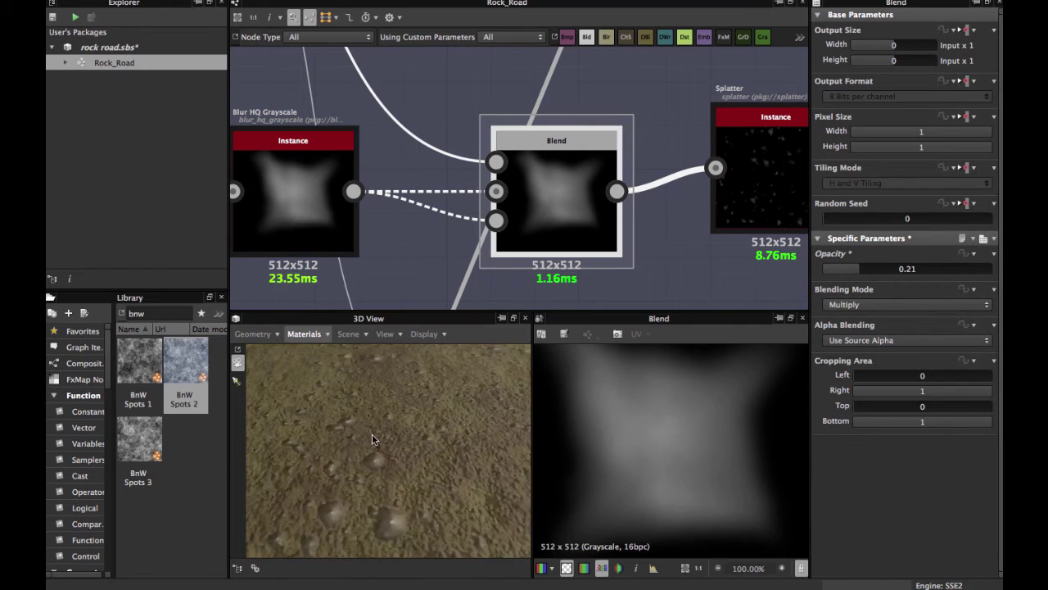
mouse_move(375, 489)
left_mouse_down()
mouse_move(364, 447)
mouse_move(366, 491)
left_mouse_up()
scroll(458, 172, "down", 3)
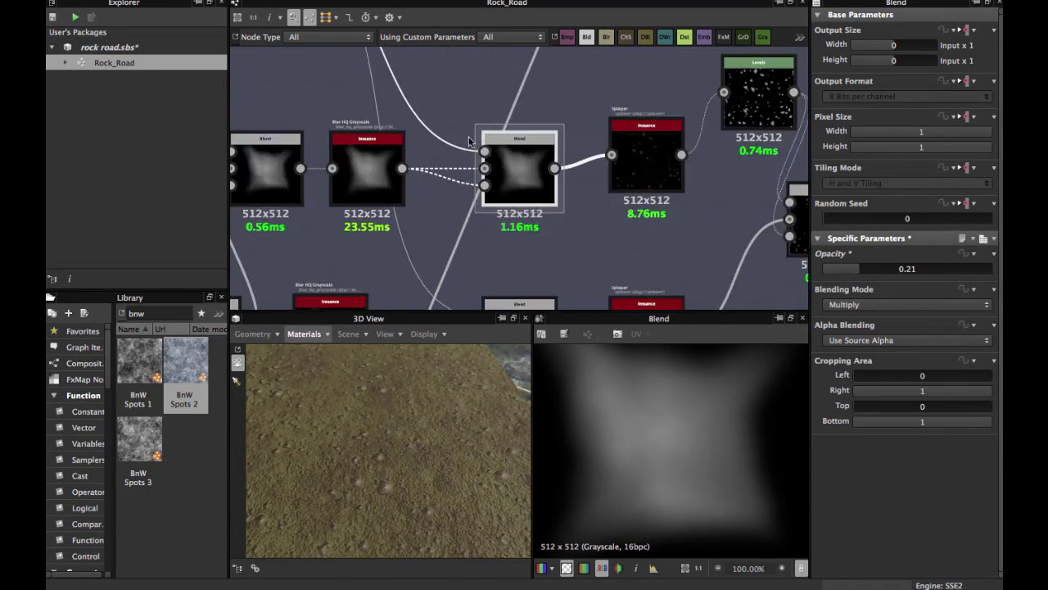
- Set the Rock_Road graph's output size to 1024 × 1024 px, using 10 for both width and height
scroll(451, 216, "down", 3)
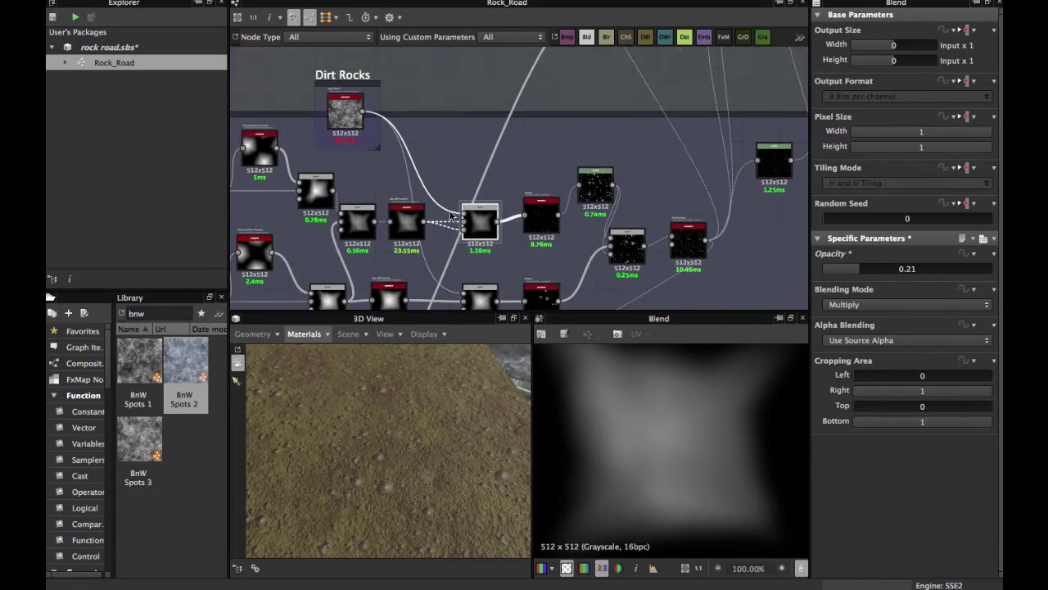
left_click(460, 85)
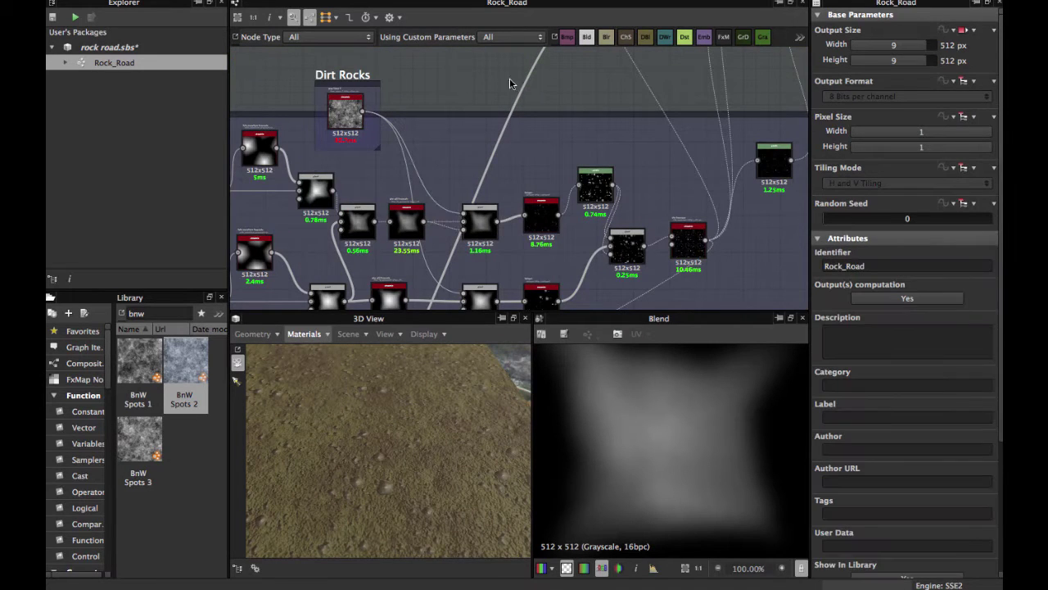
left_click(928, 48)
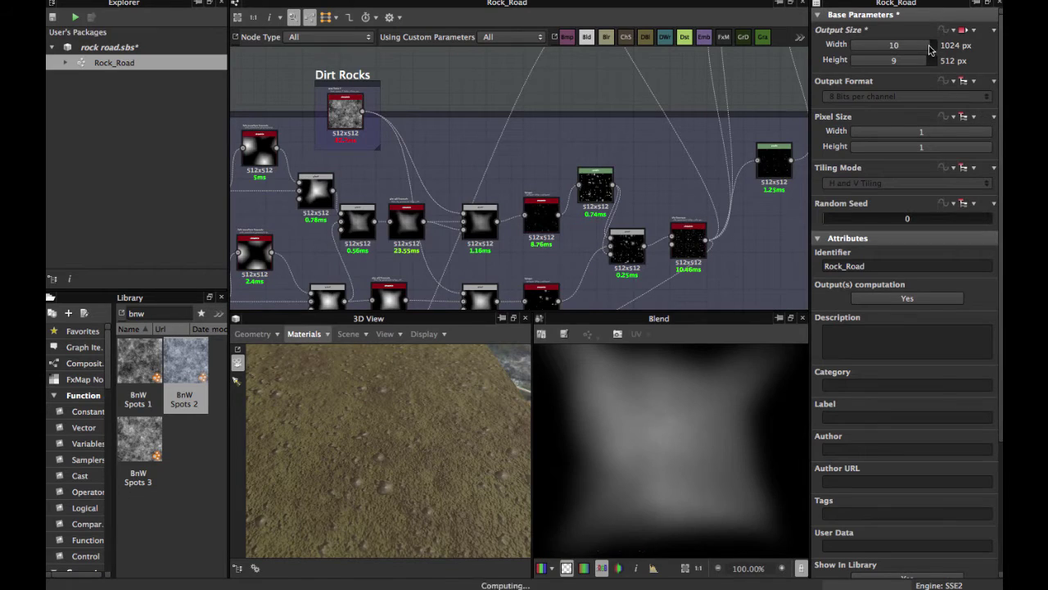
left_click(928, 62)
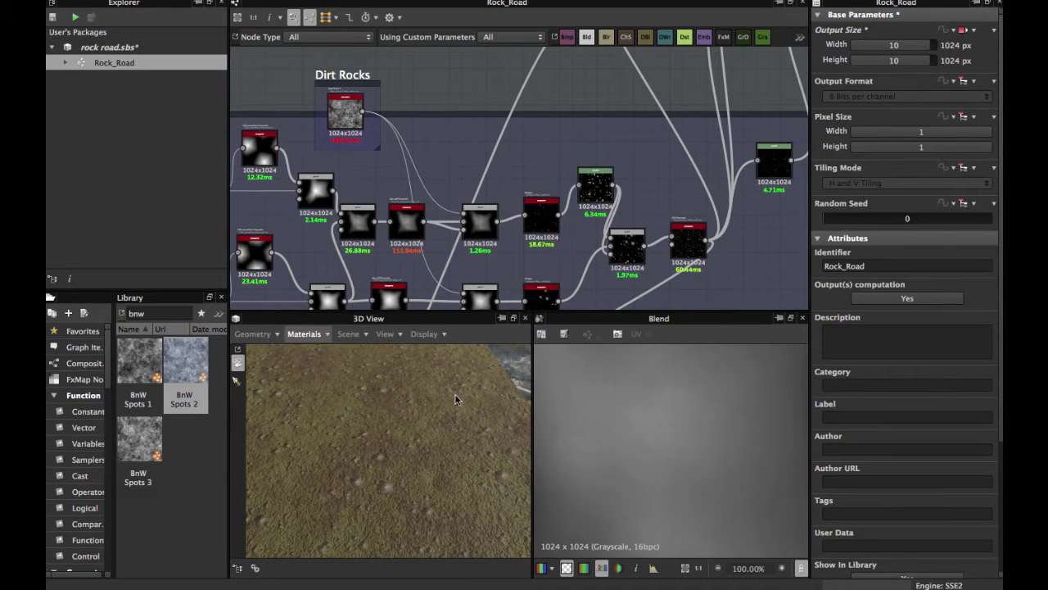
- Examine the stone shape and the ground's rocks at the new resolution in the 2D and 3D previews
scroll(456, 398, "down", 2)
scroll(617, 419, "down", 3)
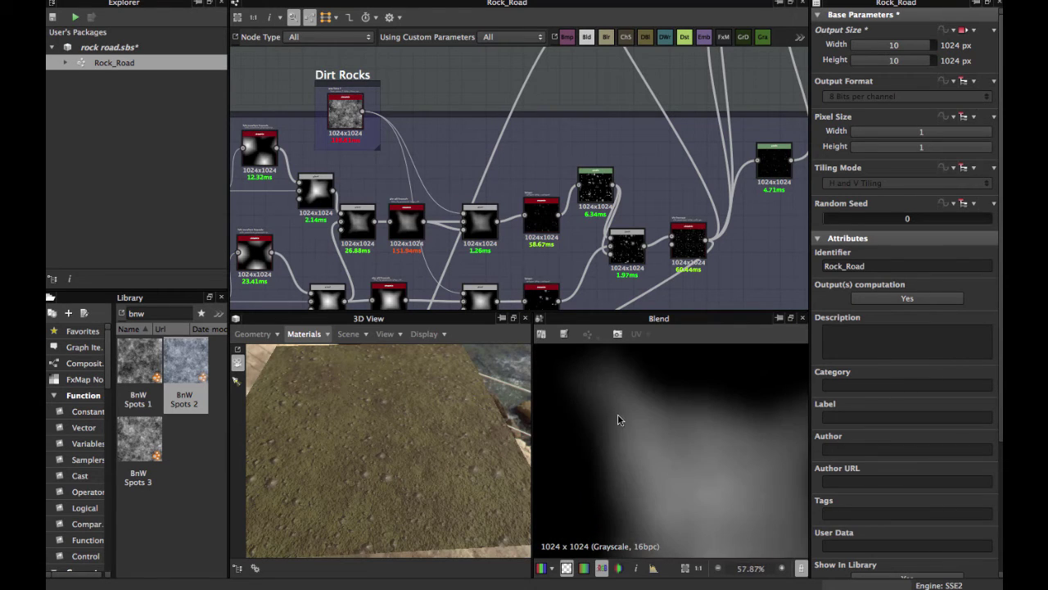
scroll(617, 414, "up", 3)
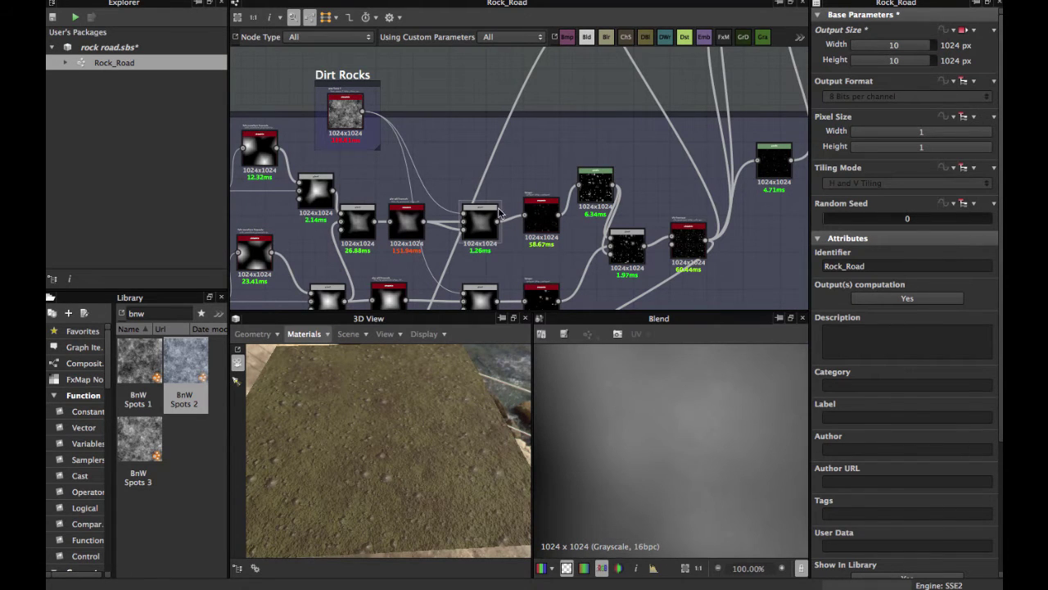
middle_click_drag(498, 213, 511, 163)
scroll(409, 464, "up", 4)
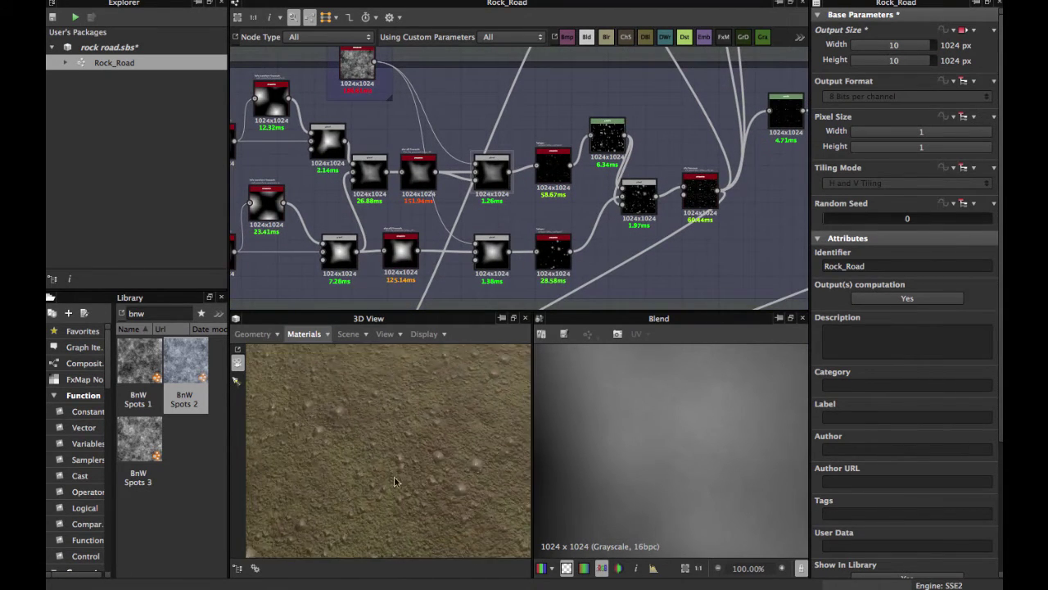
left_click_drag(394, 481, 420, 455)
middle_click_drag(443, 171, 426, 184)
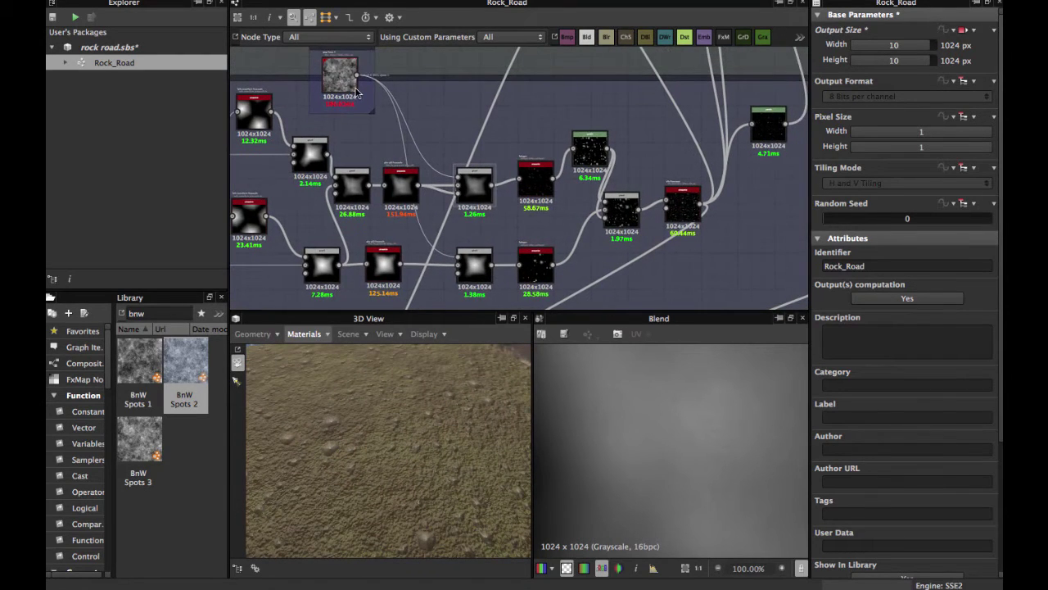
- Inspect the Multiply Blend before the lower Splatter and compare it with the one before the upper Splatter
left_click(478, 273)
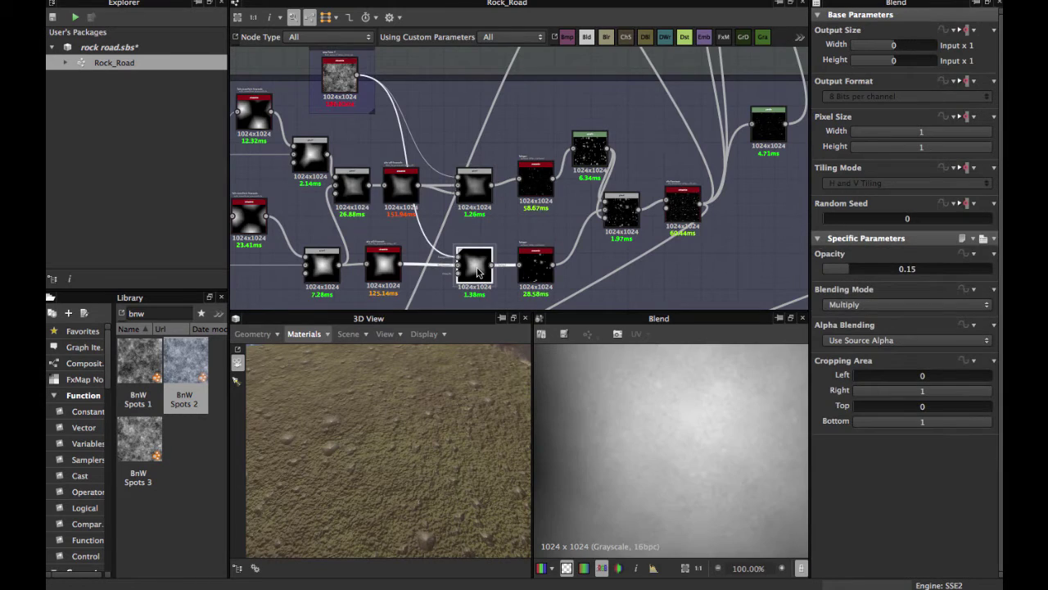
scroll(478, 273, "up", 3)
scroll(643, 452, "down", 4)
left_click(465, 111)
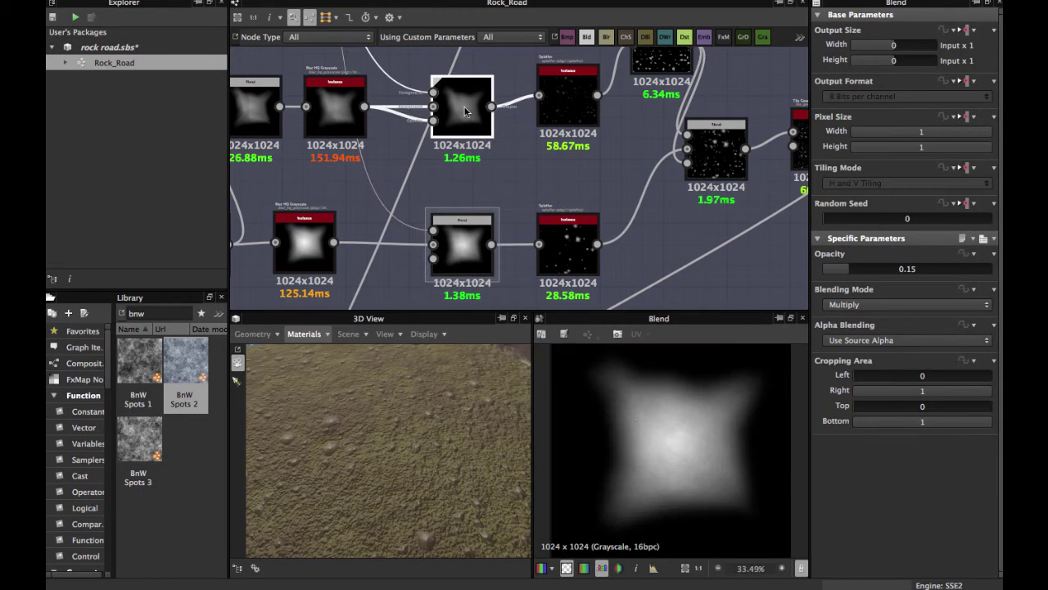
left_click(457, 239)
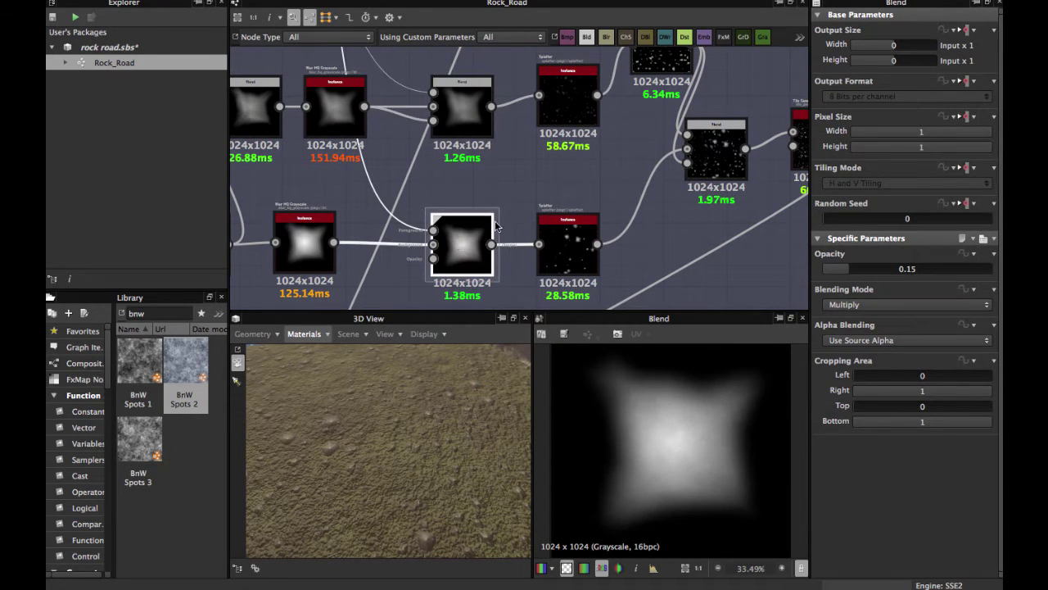
- Display the lower Splatter node, search the library for "splat" and select Splatter
middle_click_drag(495, 226, 397, 275)
left_click(471, 288)
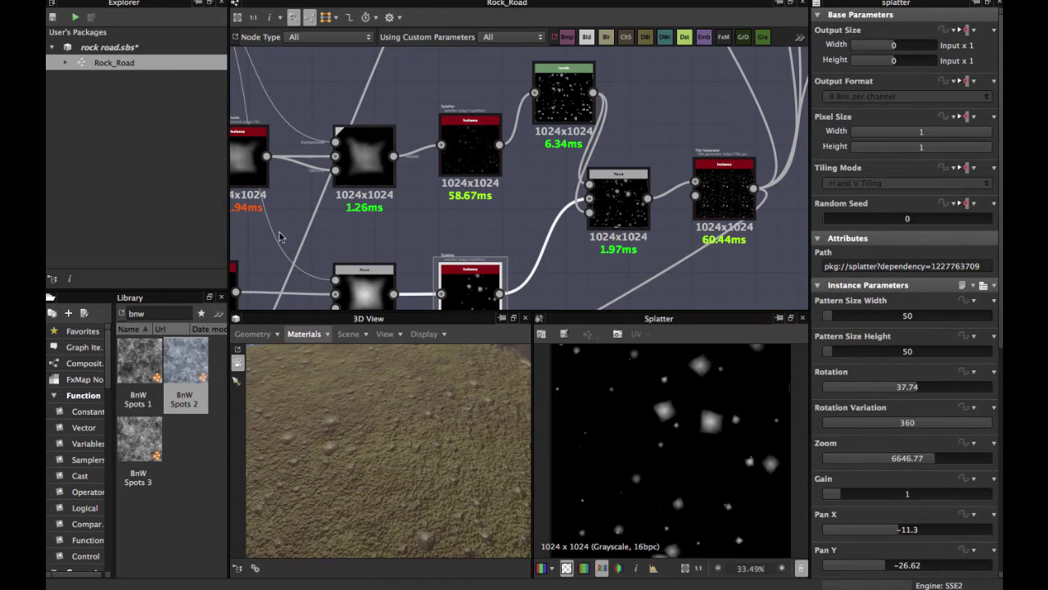
left_click_drag(162, 313, 100, 315)
type("s")
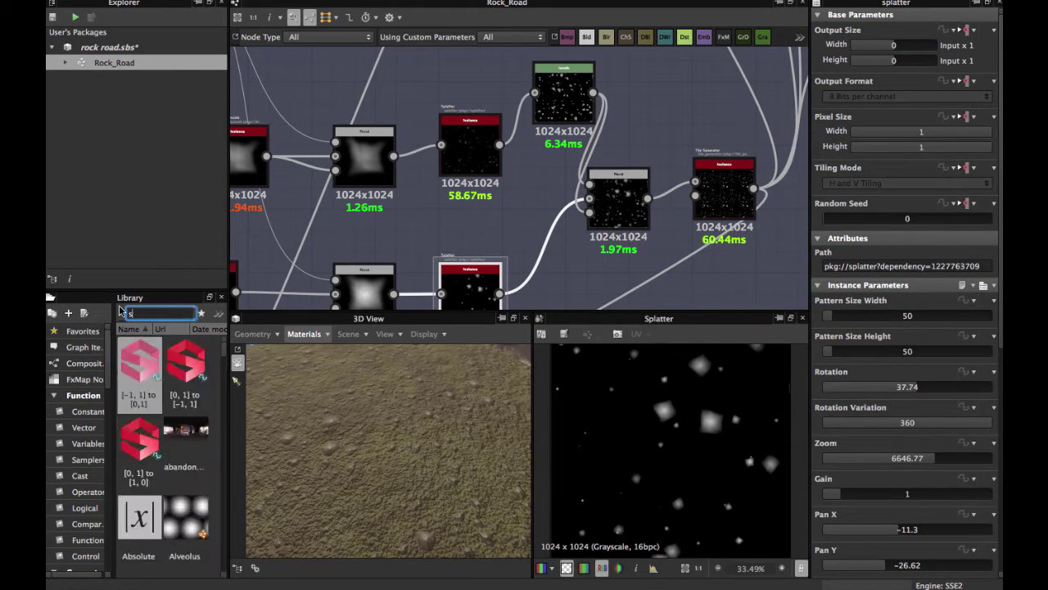
type("plat")
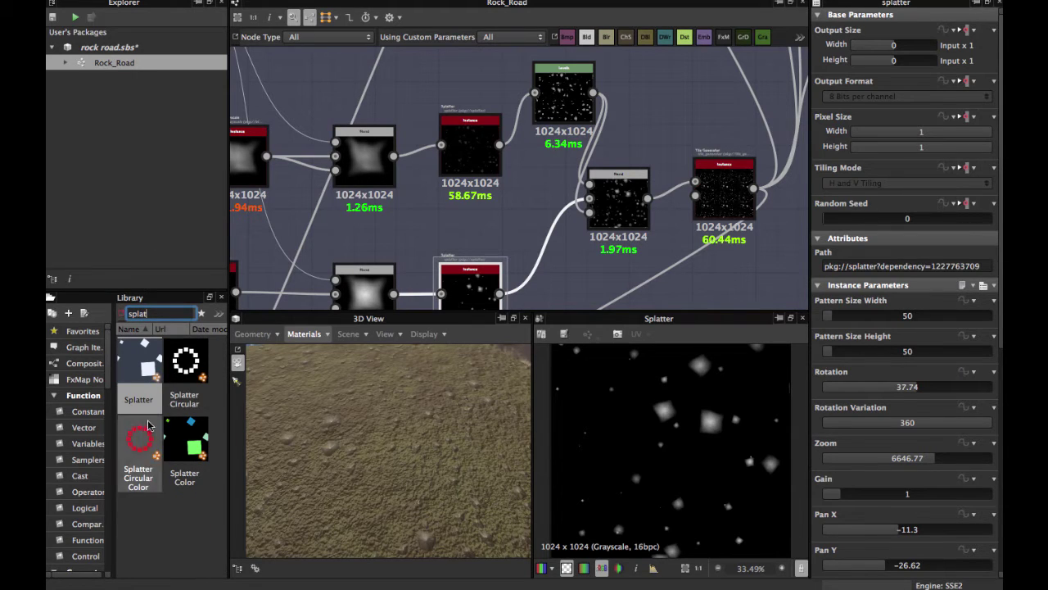
left_click(139, 373)
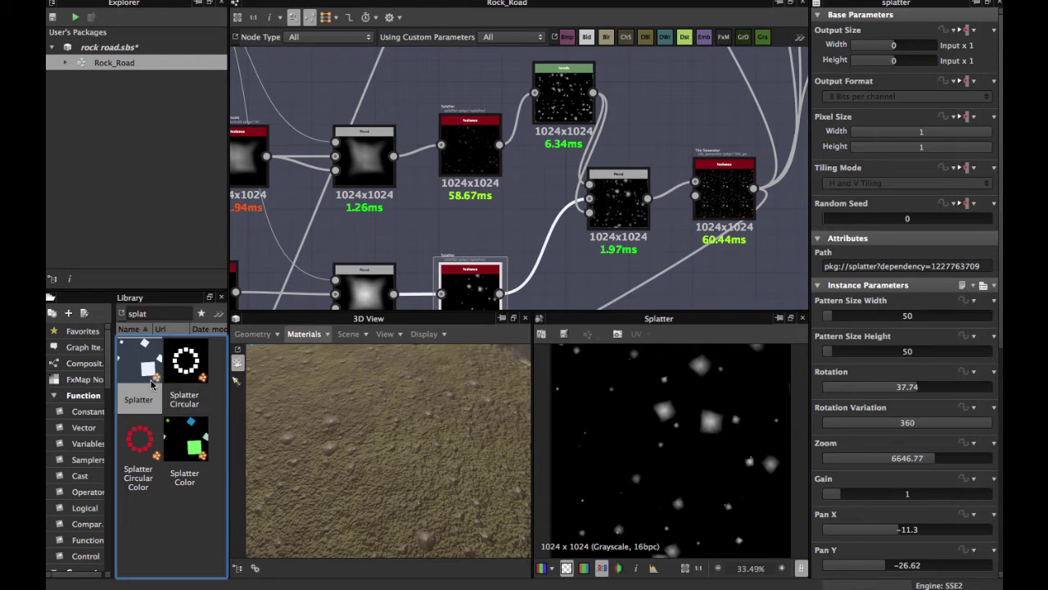
- Display the upper Splatter node's output and examine its connections and instance parameters
scroll(274, 272, "down", 5)
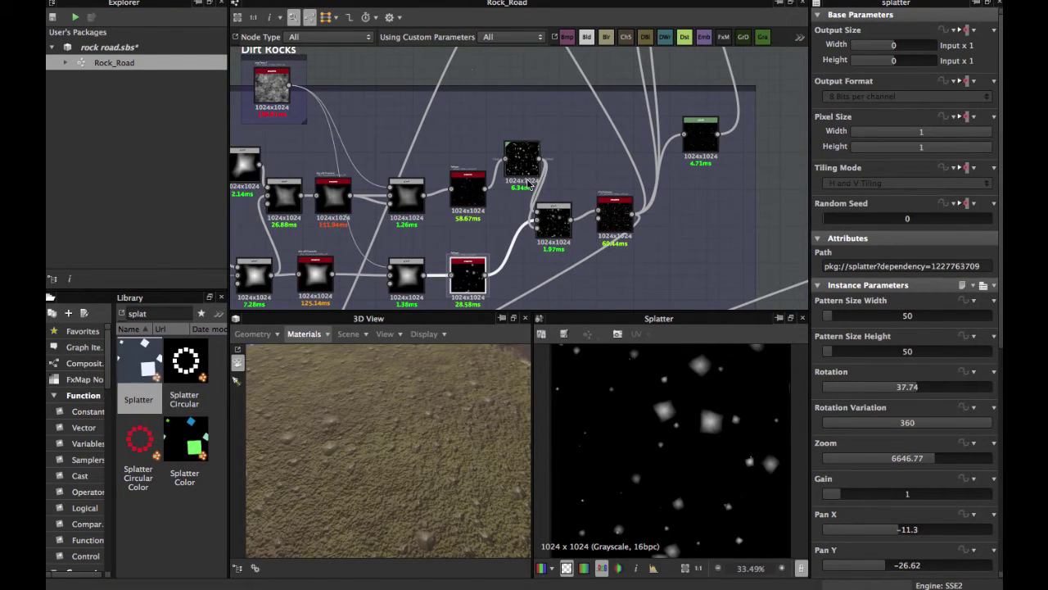
scroll(349, 184, "up", 4)
middle_click_drag(349, 184, 253, 196)
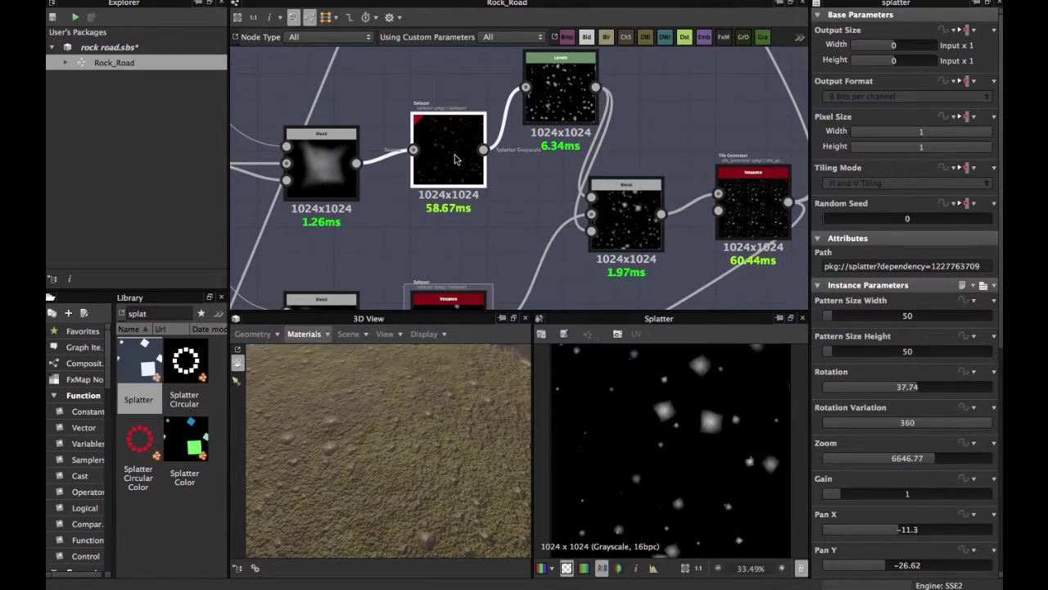
double_click(456, 157)
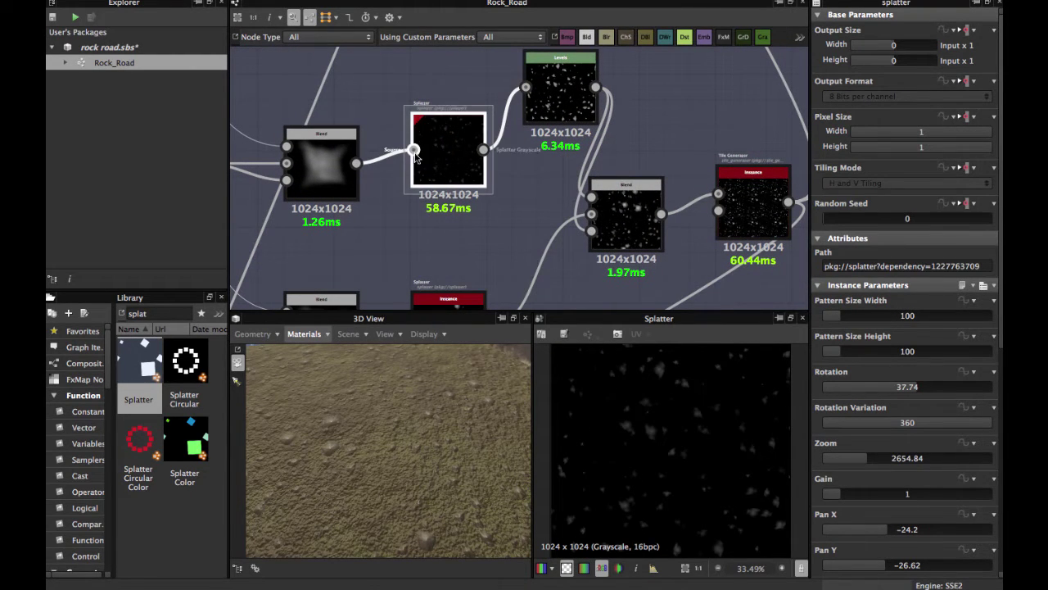
scroll(618, 394, "down", 1)
middle_click_drag(647, 274, 609, 255)
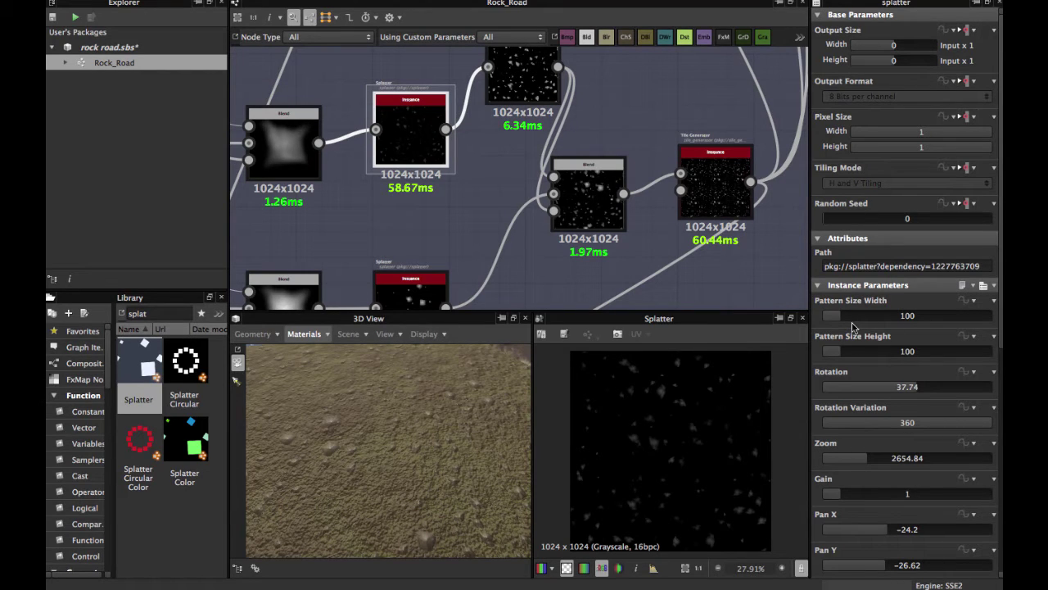
- Set the upper Splatter's pattern size width and height to 50 each
double_click(906, 316)
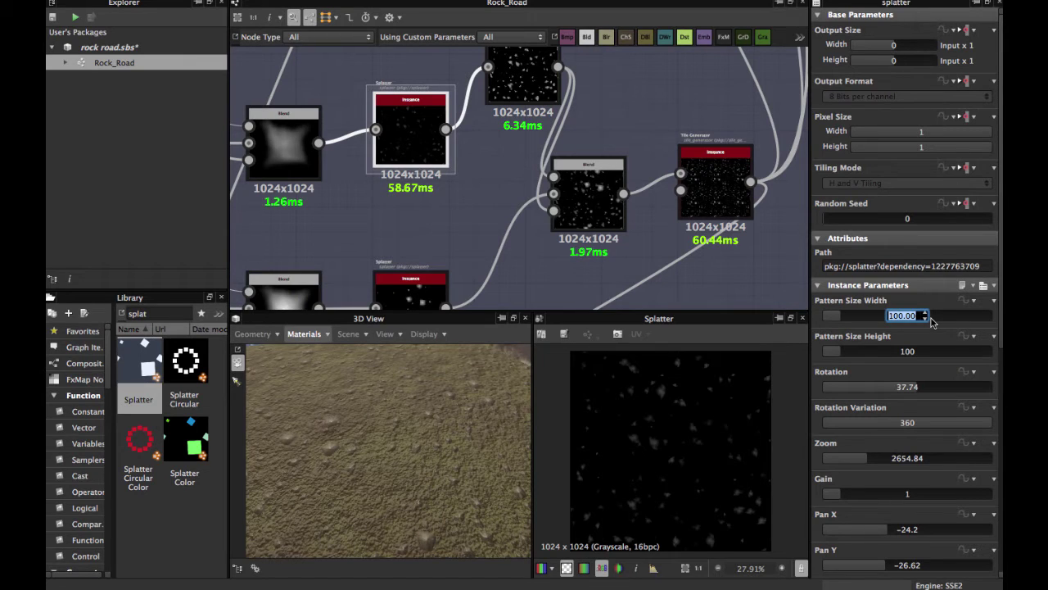
type("50")
left_click(928, 351)
double_click(909, 351)
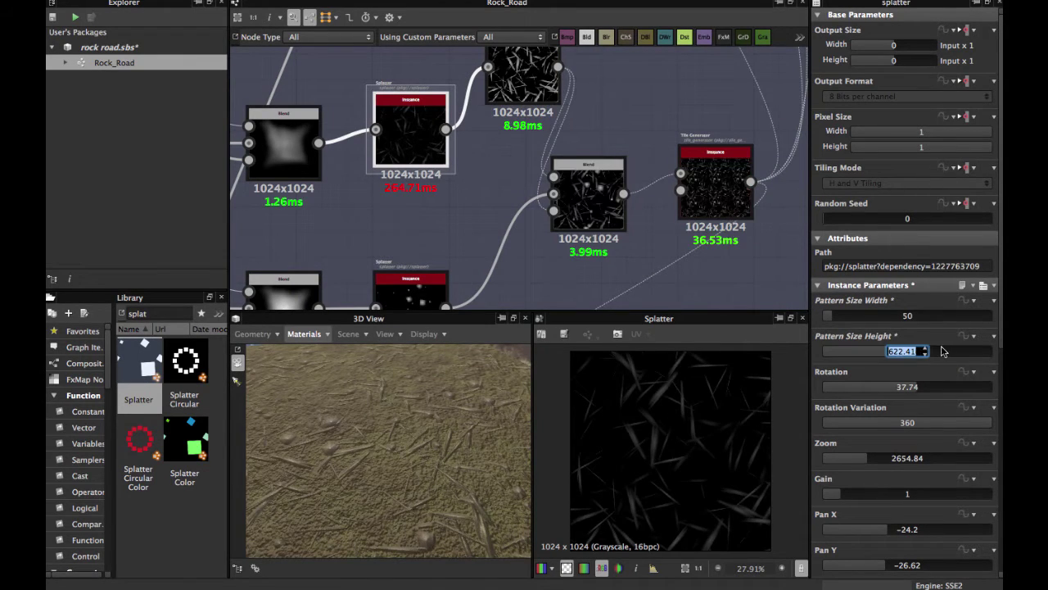
type("50")
key("Return")
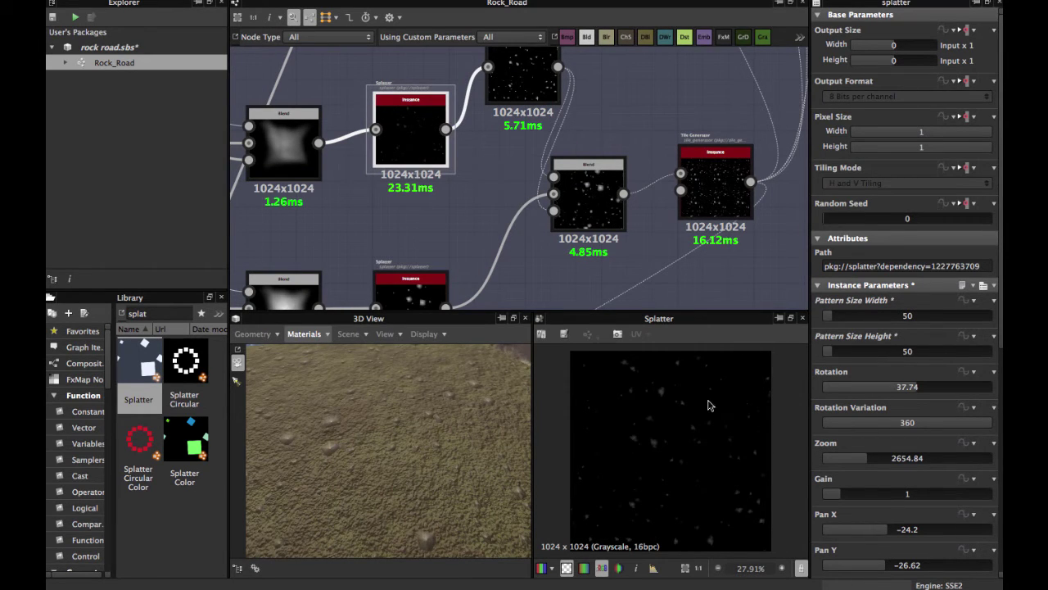
- Restore the upper Splatter's pattern size width and height to 100 each
double_click(909, 317)
type("100")
key("Return")
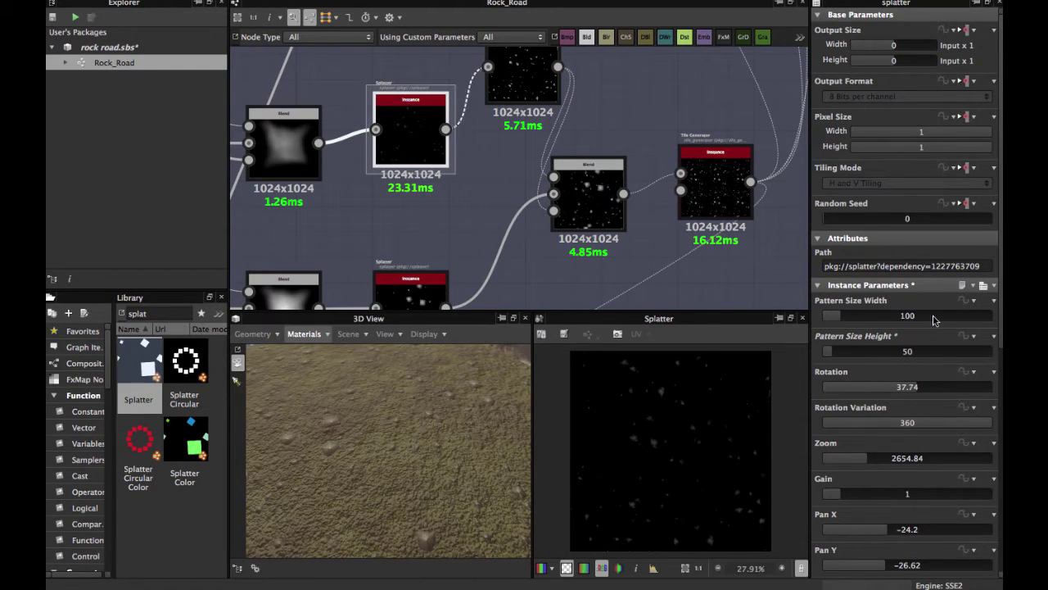
double_click(909, 351)
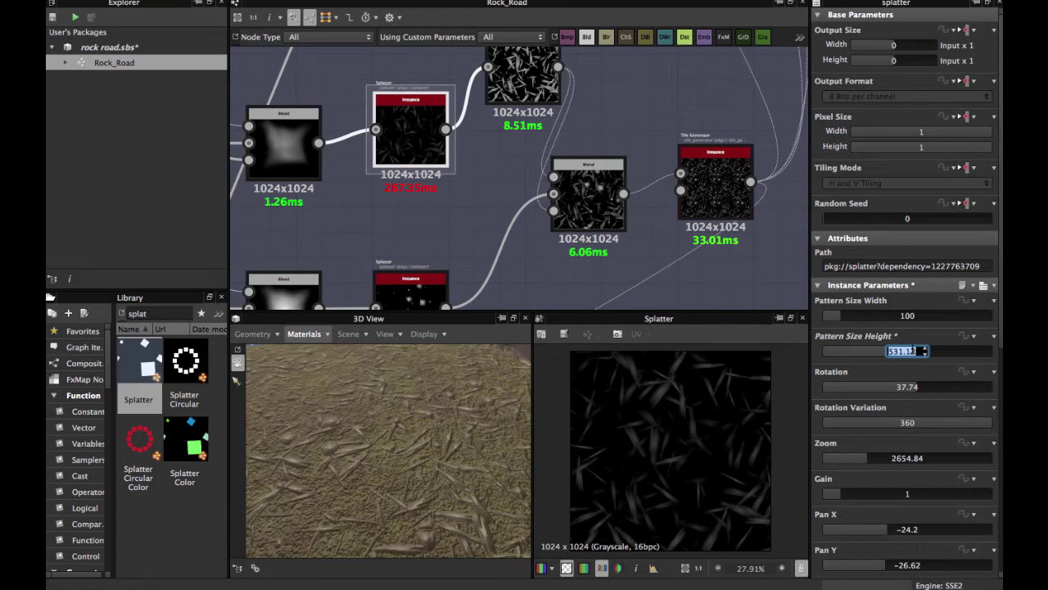
type("100")
key("Return")
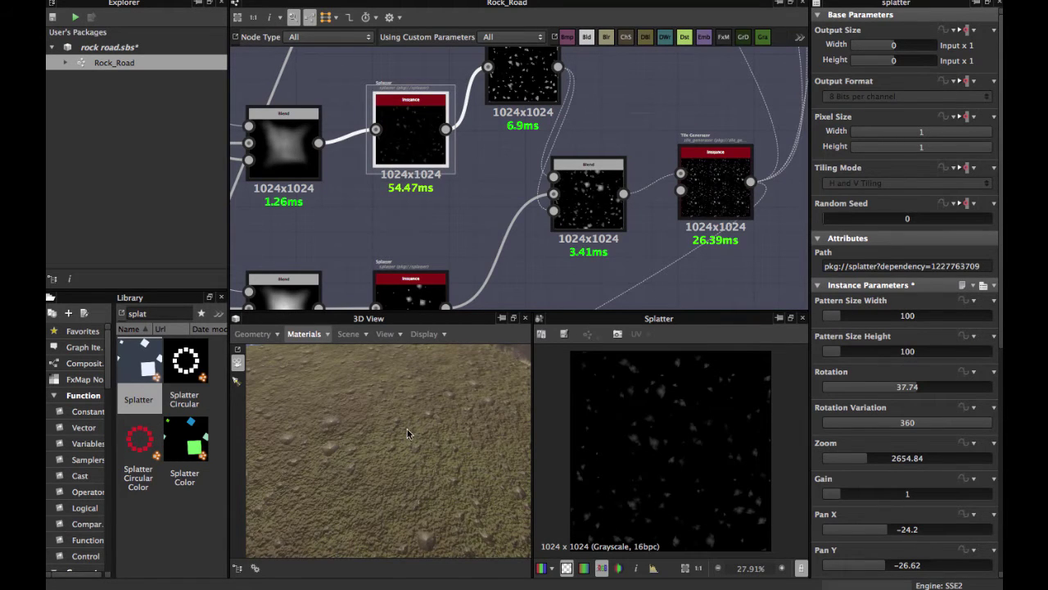
- Raise the upper Splatter's Zoom parameter to about 3797.1
left_click_drag(408, 434, 417, 466)
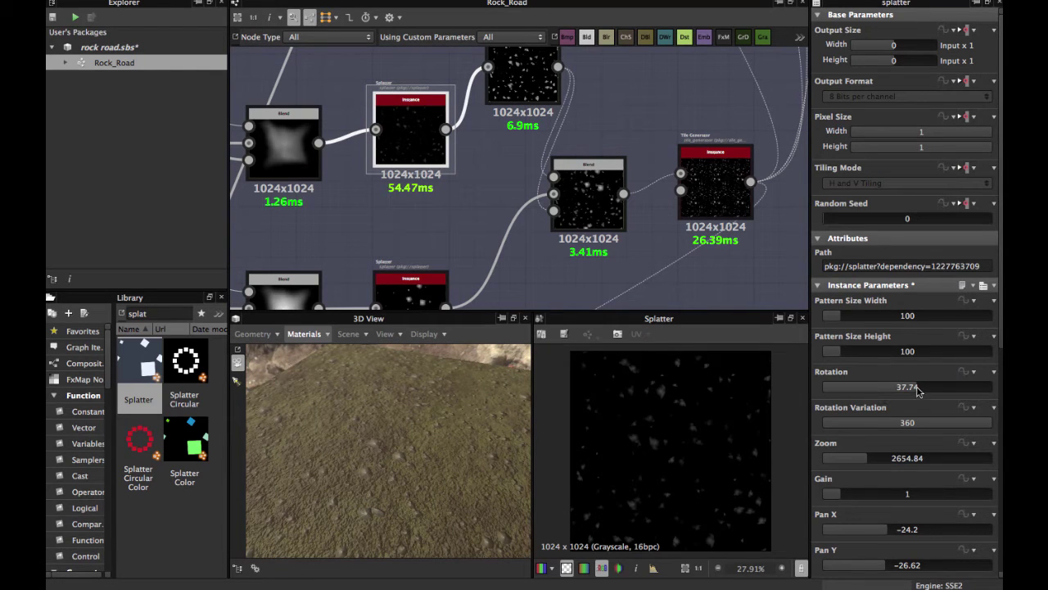
scroll(892, 400, "down", 2)
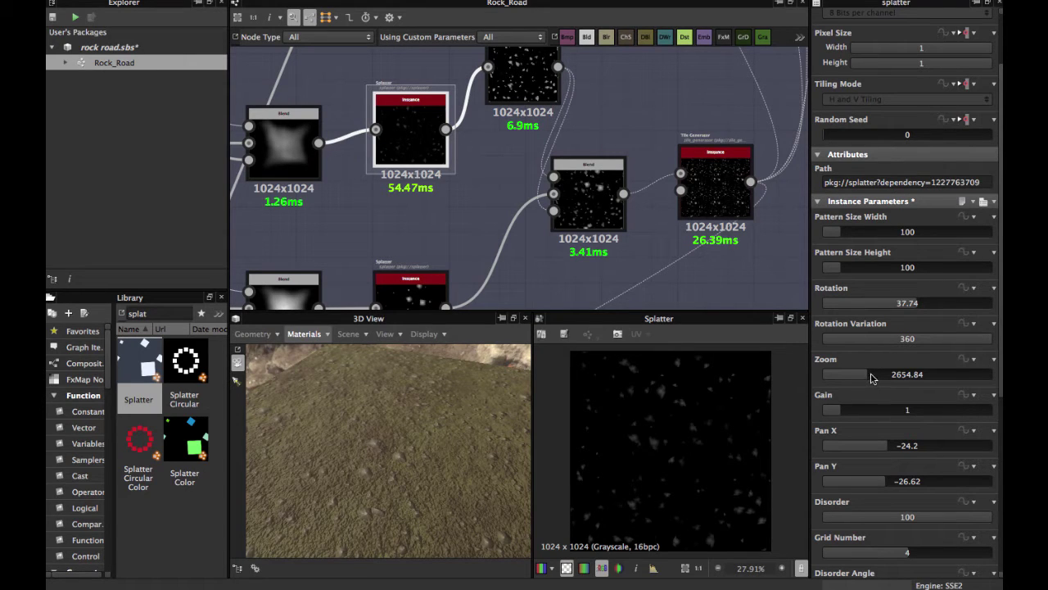
left_click_drag(872, 377, 888, 376)
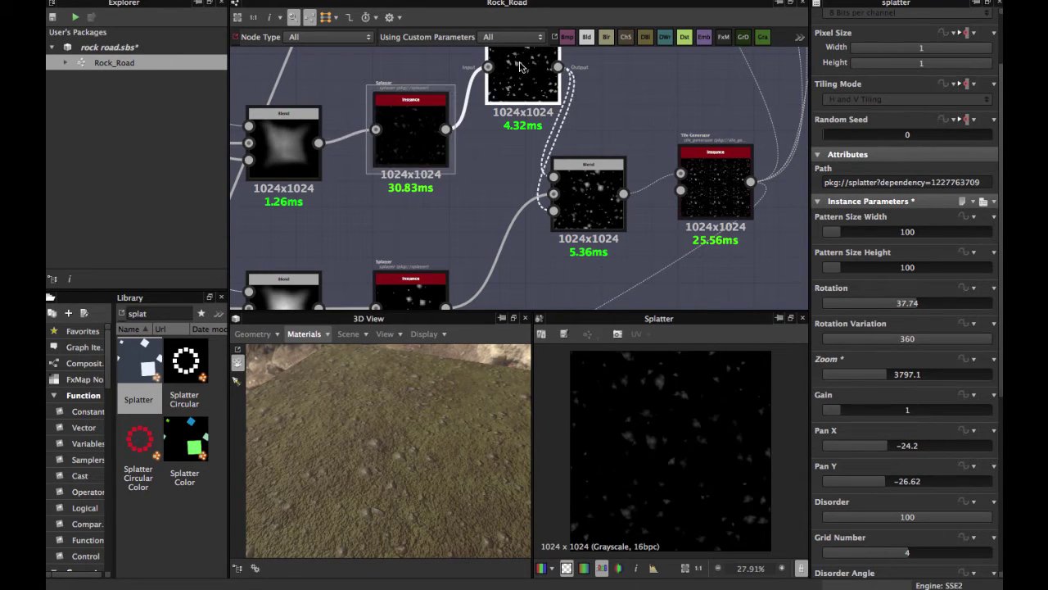
- Undo the last Zoom change on the upper Splatter node
left_click(425, 128)
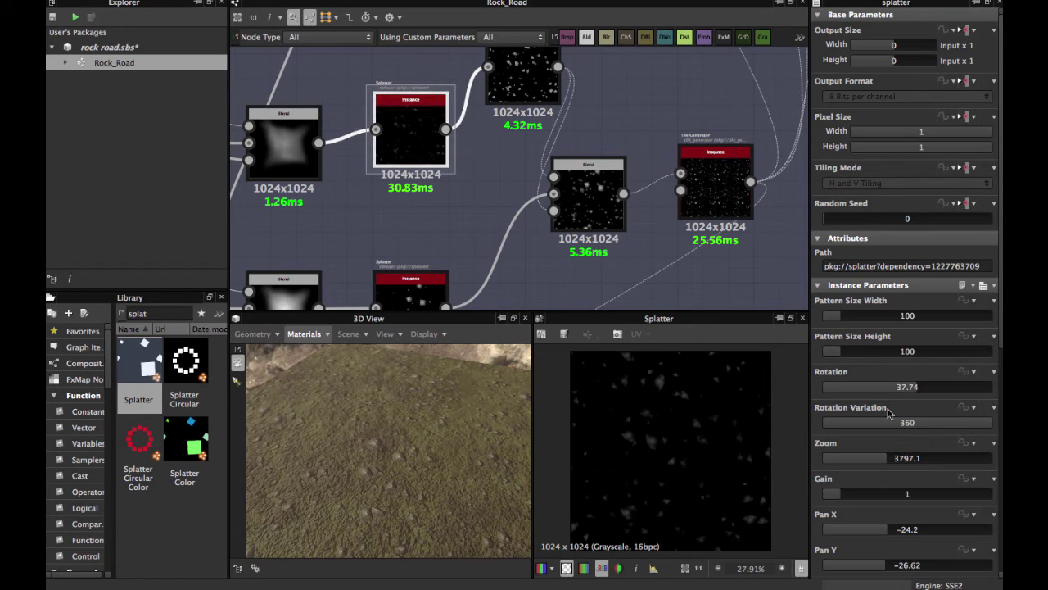
key("super+z")
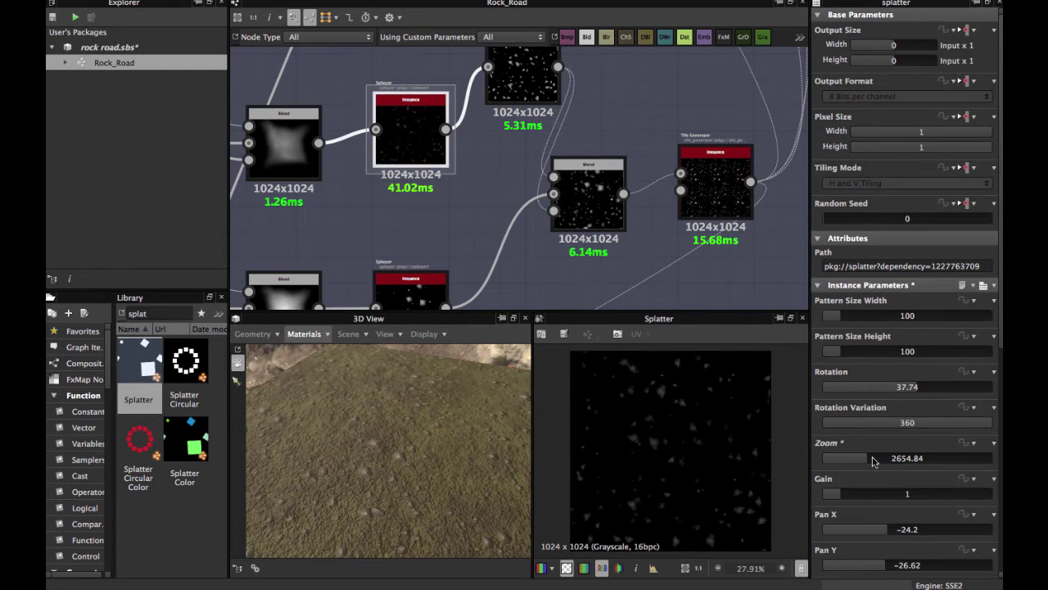
- Try raising the upper Splatter's Zoom to about 3961.41 and about 6302.9, and undo both changes
left_click_drag(869, 461, 901, 459)
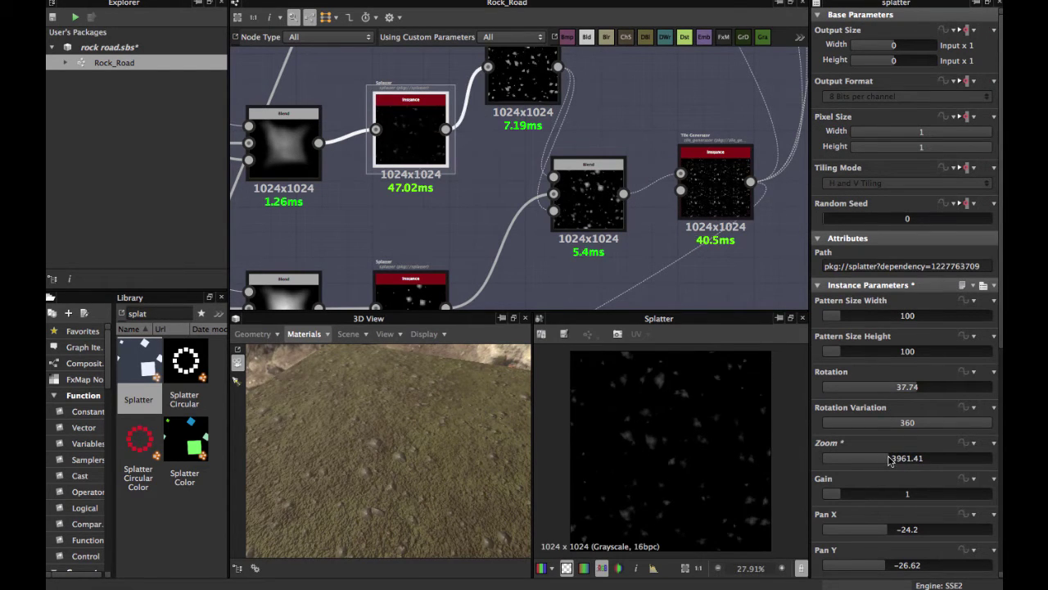
left_click(928, 463)
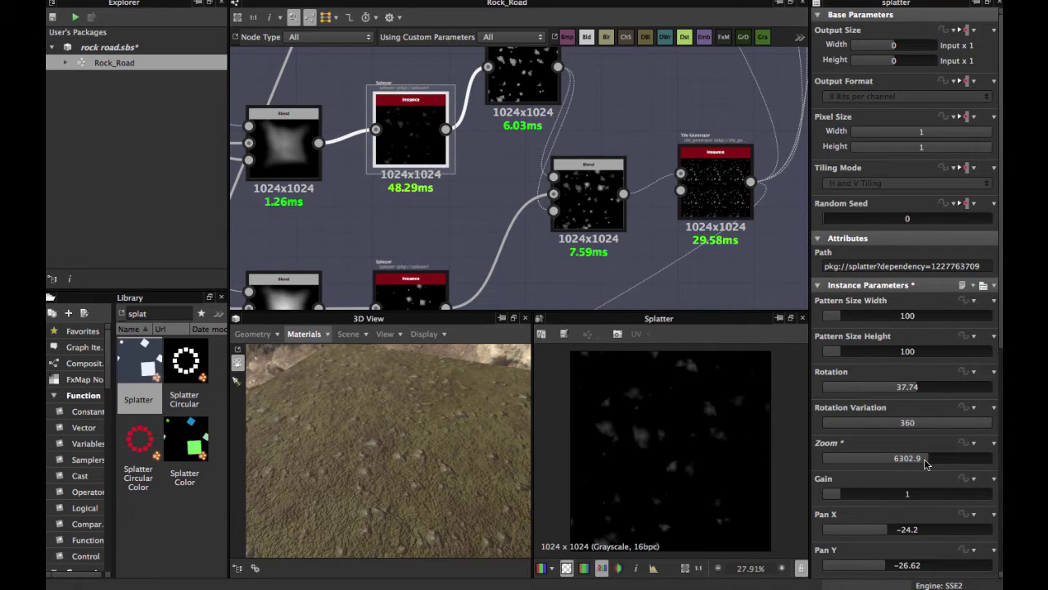
key("super+z")
key("super+z")
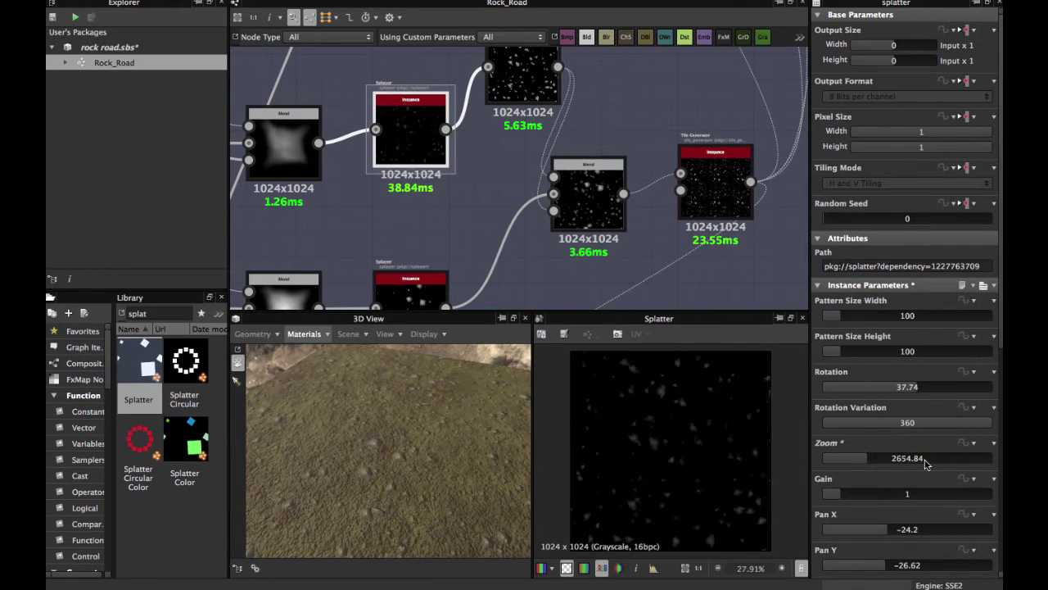
- Compare the outputs and instance parameters of the lower and upper Splatter nodes
scroll(907, 364, "down", 2)
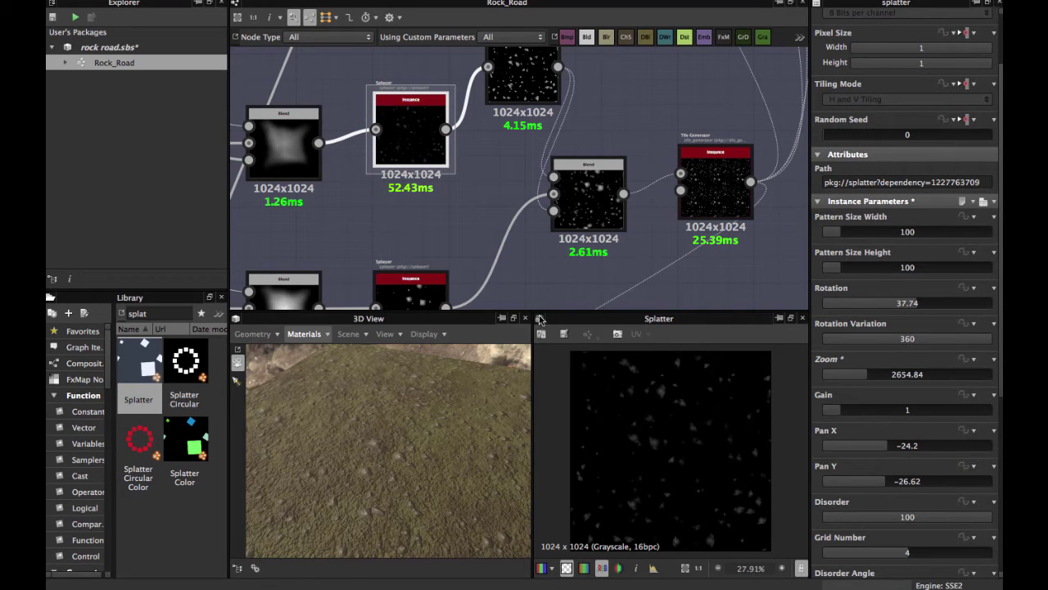
middle_click_drag(412, 140, 442, 69)
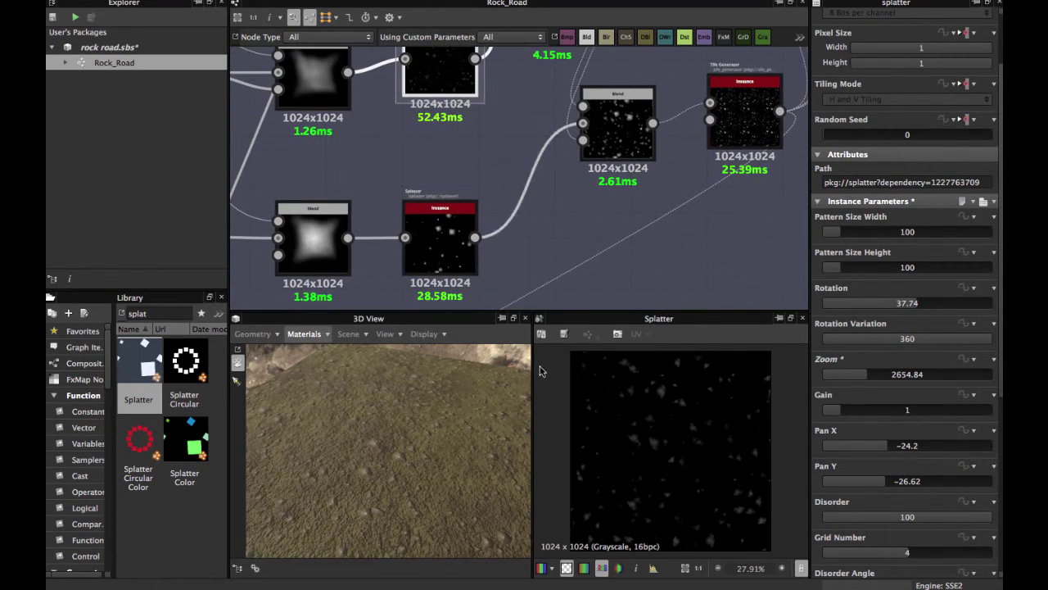
scroll(674, 485, "down", 1)
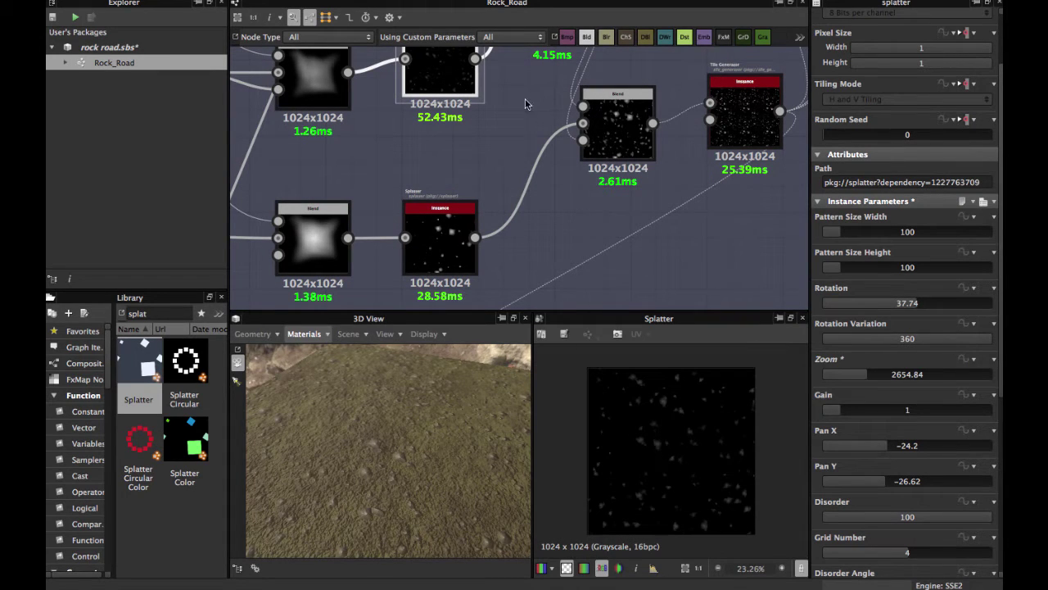
middle_click_drag(526, 99, 530, 123)
middle_click_drag(455, 205, 531, 155)
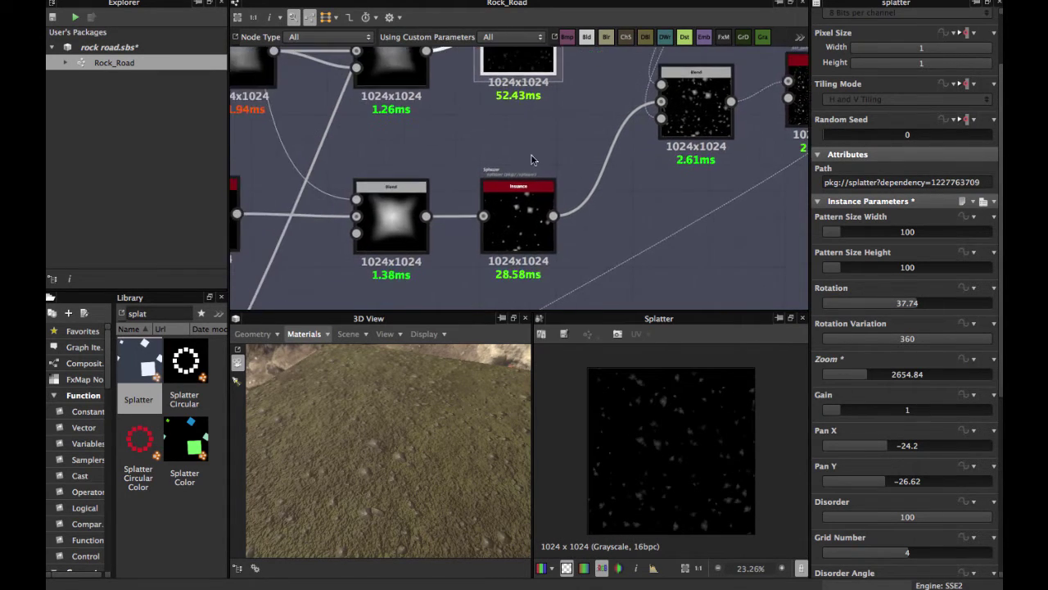
left_click(519, 209)
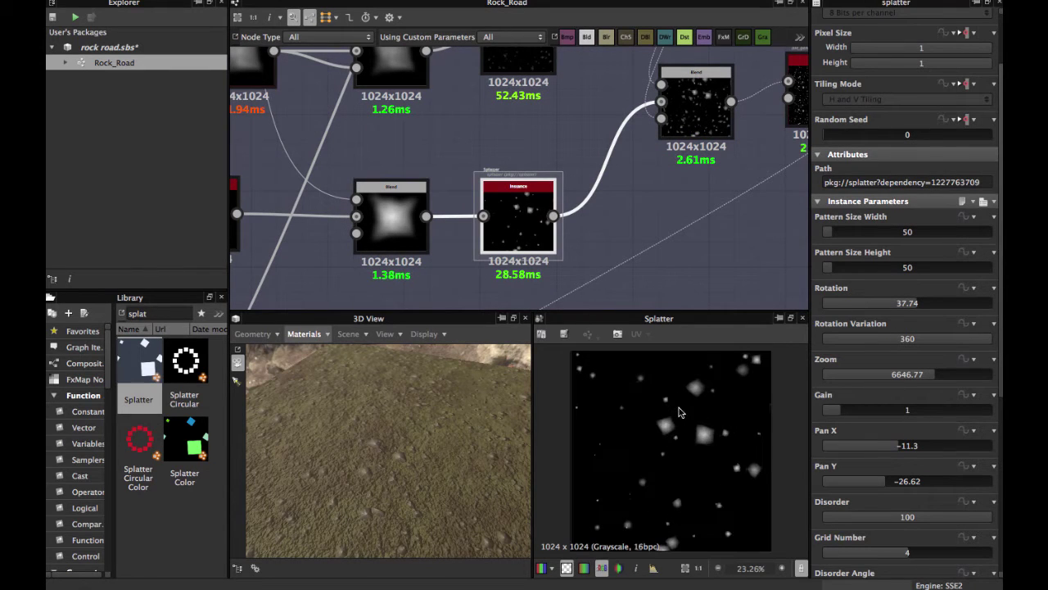
middle_click_drag(604, 184, 589, 241)
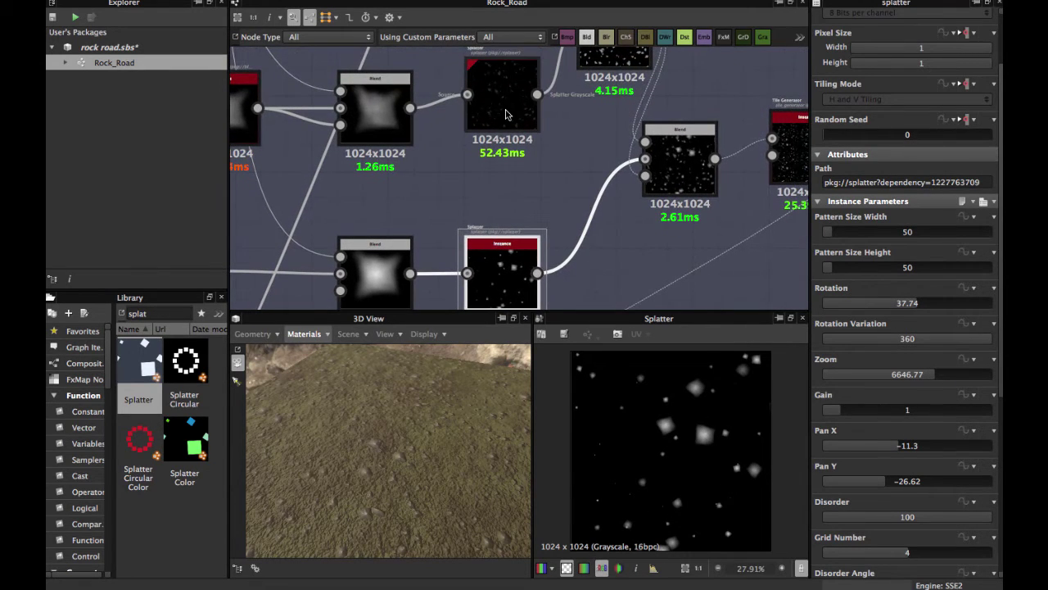
left_click(505, 114)
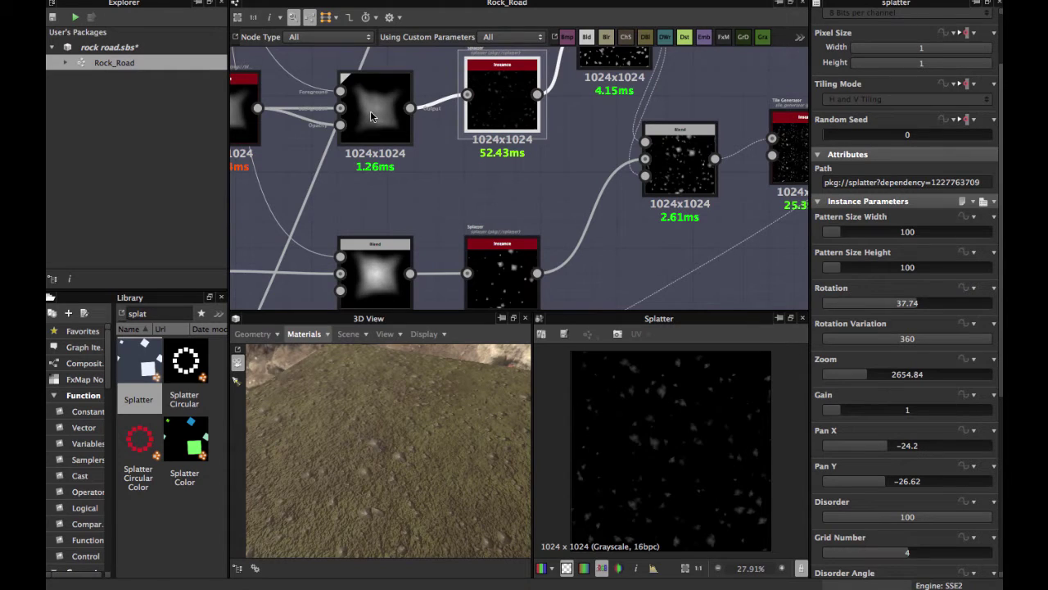
middle_click_drag(556, 145, 428, 176)
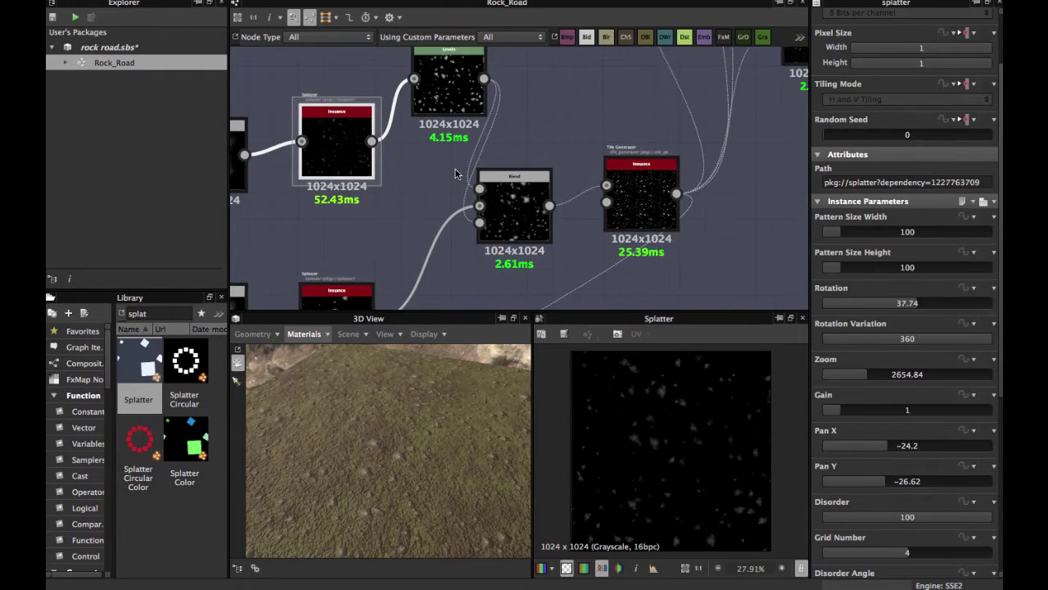
key("f")
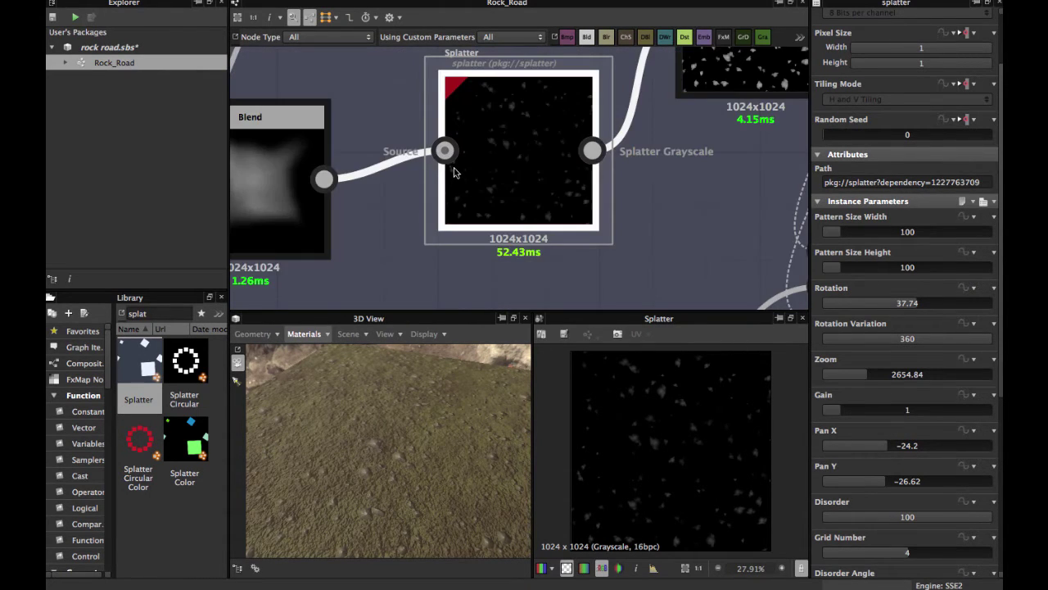
scroll(459, 172, "down", 5)
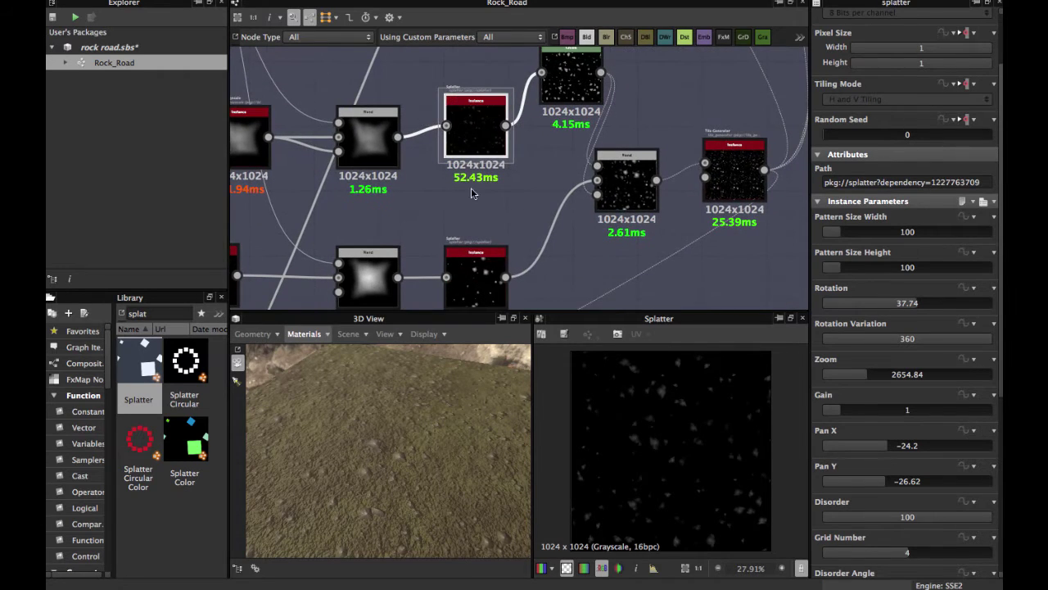
- Move the Levels node down beside the upper Splatter and compare its output with the outputs of both Splatters
middle_click_drag(557, 126, 533, 145)
left_click_drag(549, 93, 537, 134)
scroll(538, 136, "up", 2)
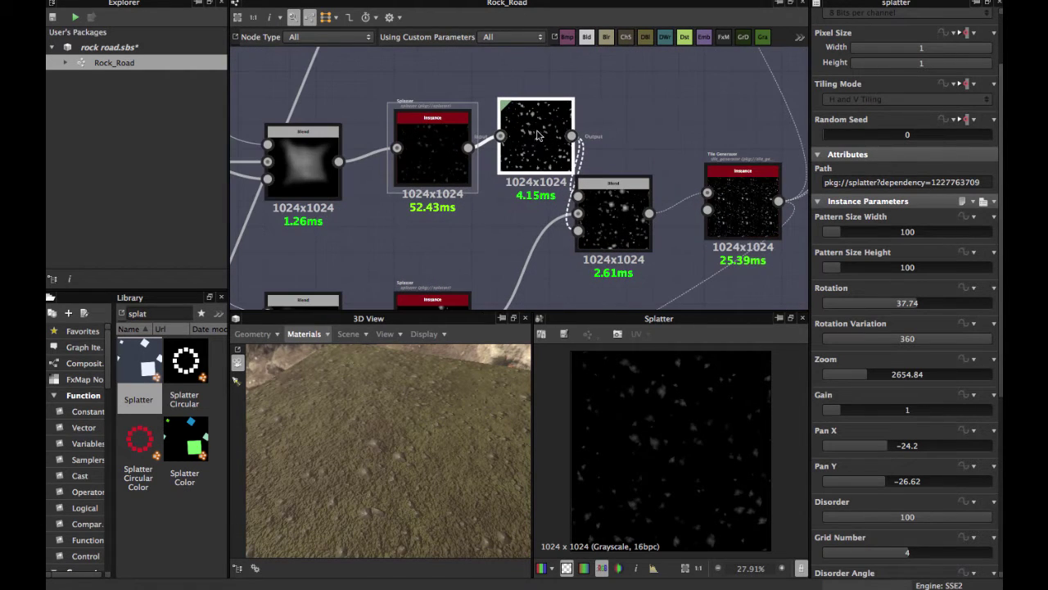
double_click(542, 151)
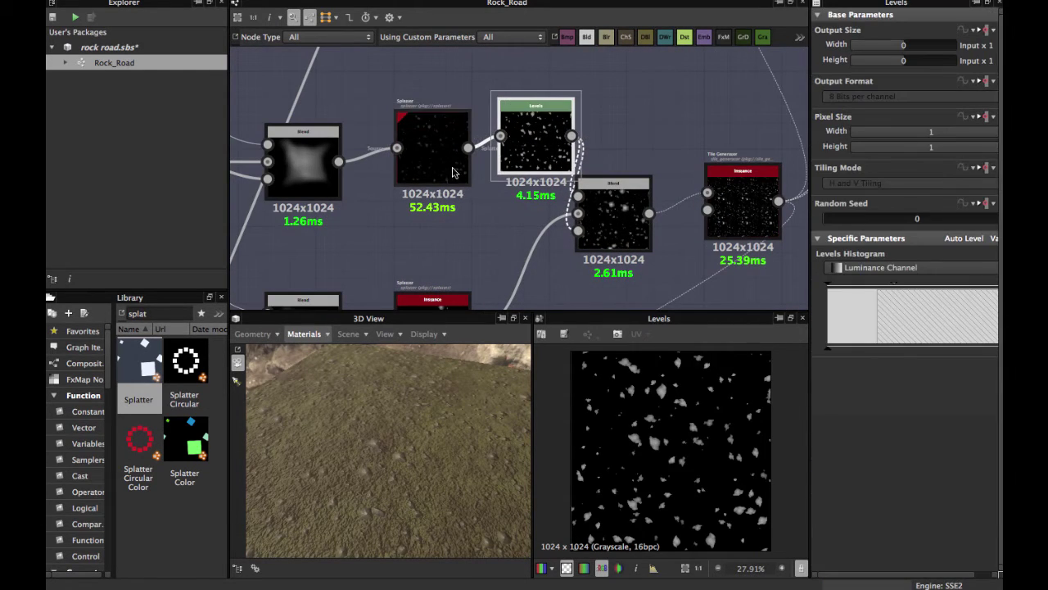
scroll(442, 245, "down", 3)
double_click(434, 272)
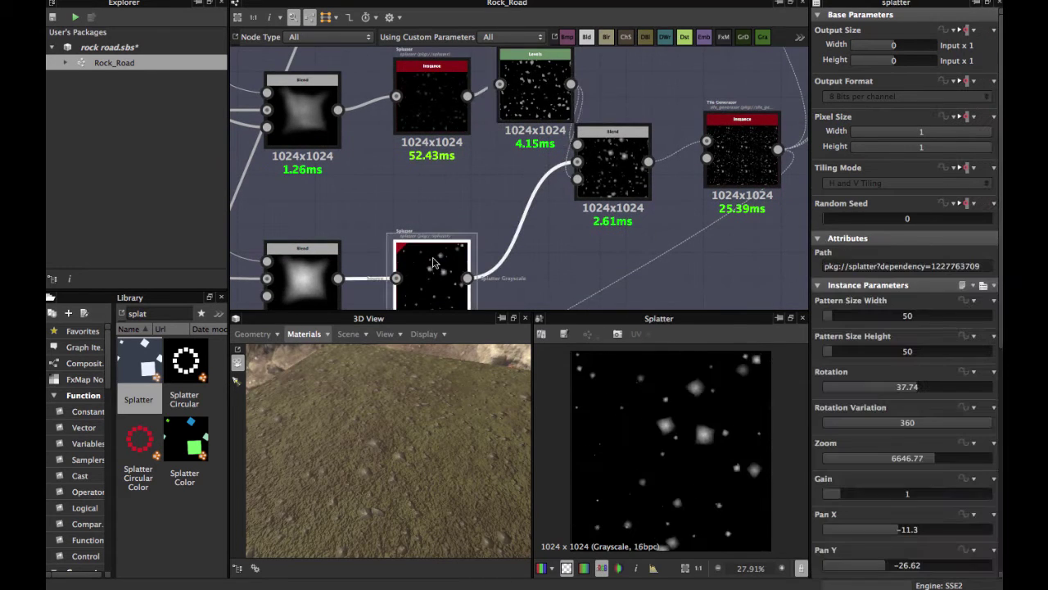
double_click(447, 96)
scroll(556, 196, "up", 3)
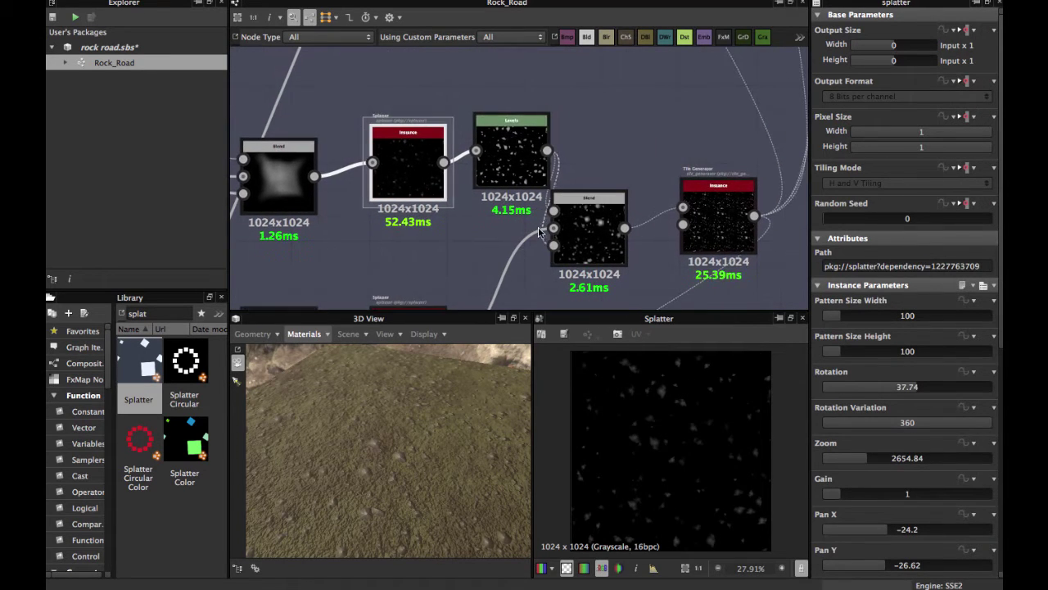
double_click(514, 158)
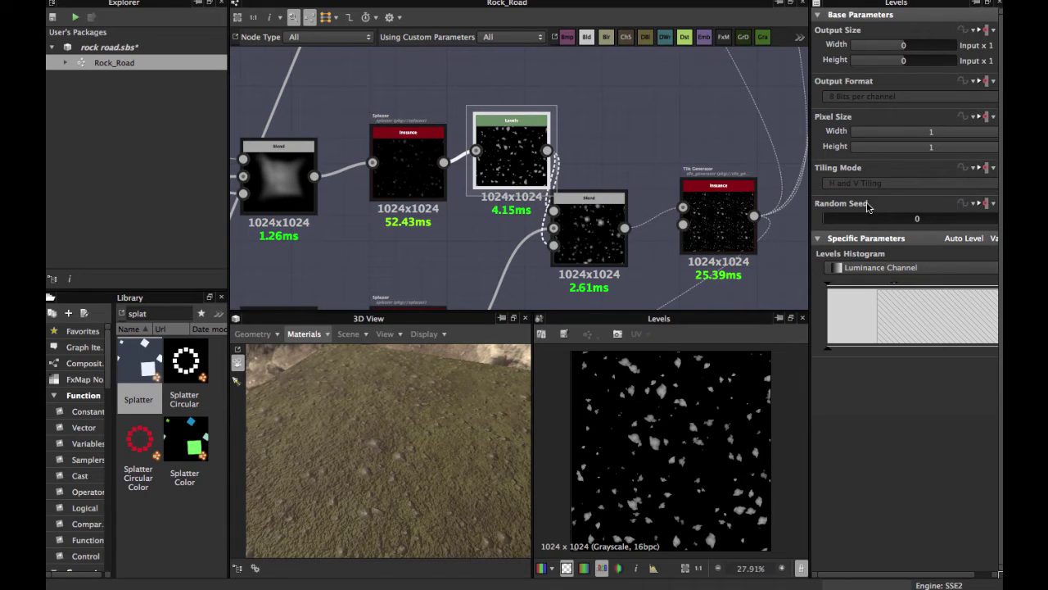
- Shift the Blend node slightly away from the Levels node and display its output, examining its inputs and blending mode
left_click_drag(556, 191, 571, 190)
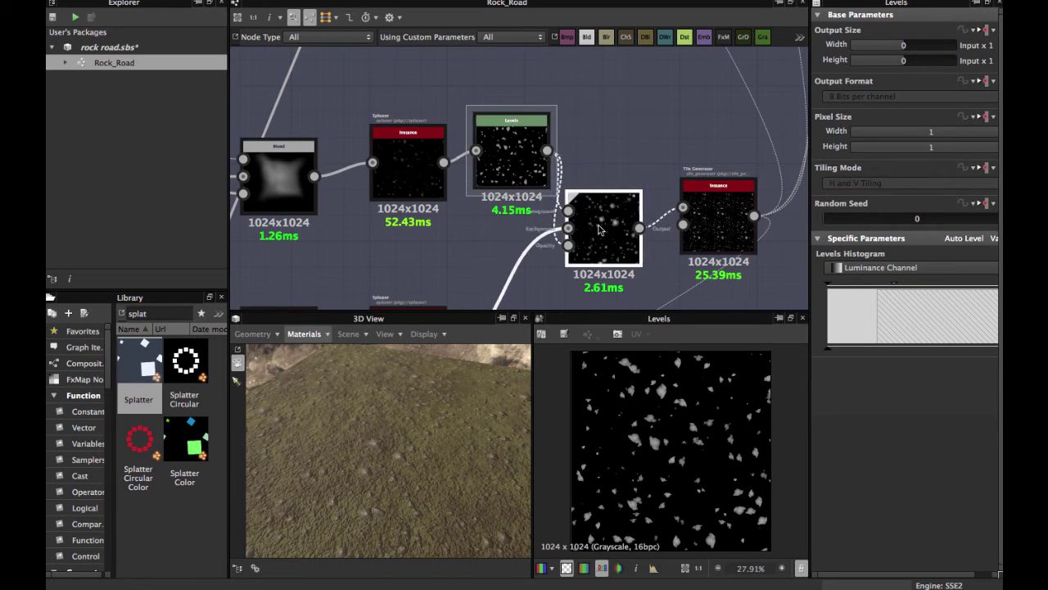
left_click(512, 156)
scroll(615, 147, "down", 5)
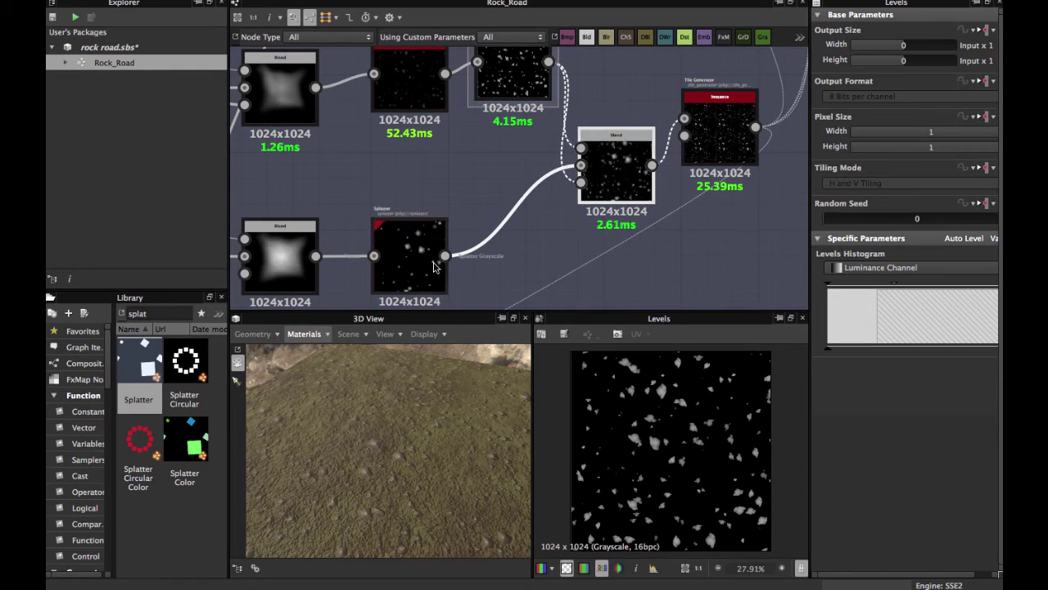
scroll(584, 181, "up", 1)
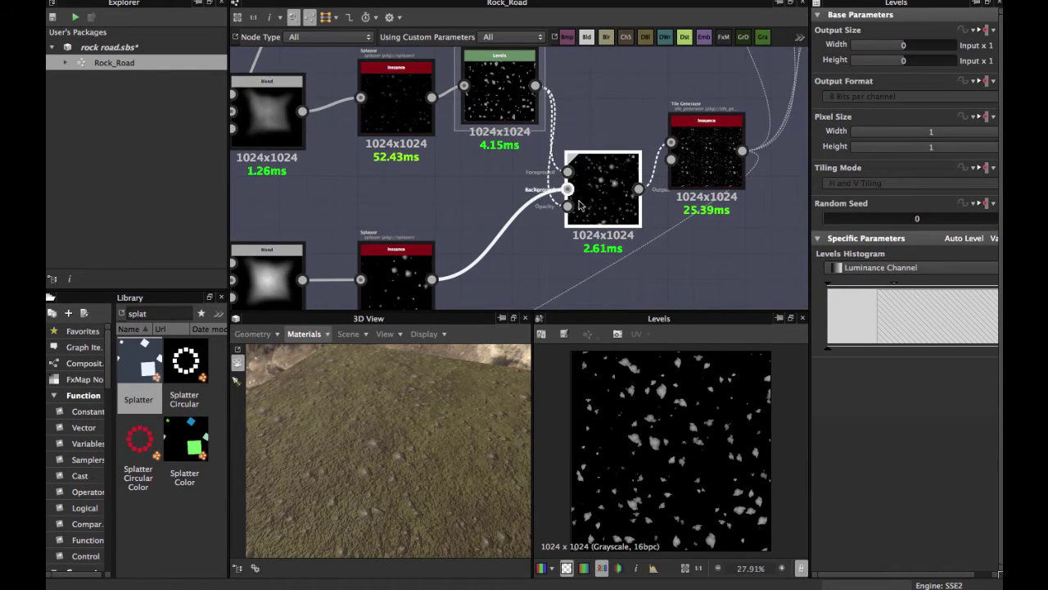
left_click(595, 196)
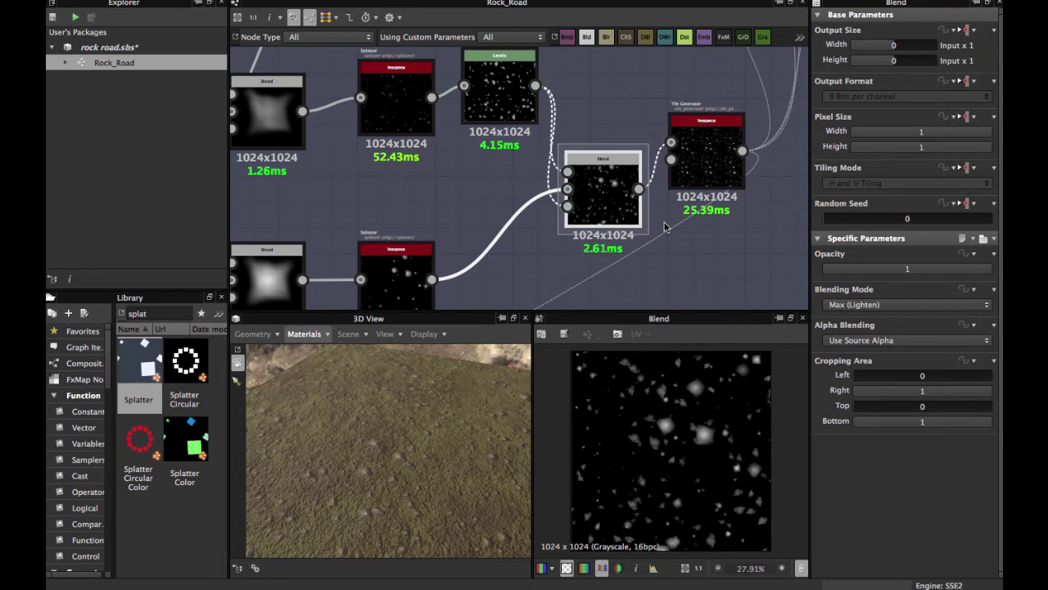
scroll(565, 204, "up", 2)
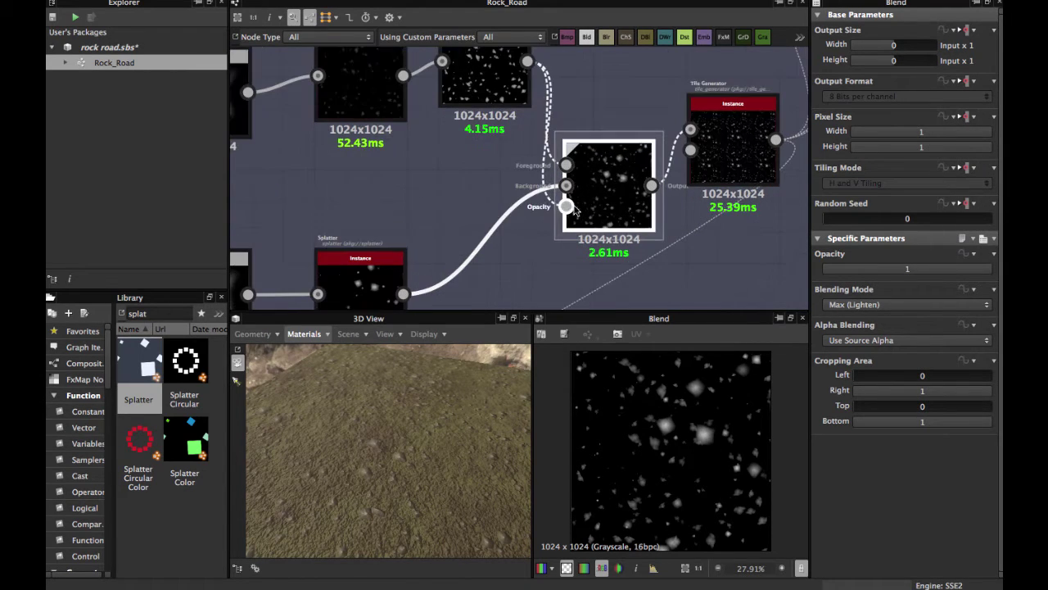
- Disconnect the Levels output from the Blend node's Opacity input and inspect the blend result up close
left_click(567, 166)
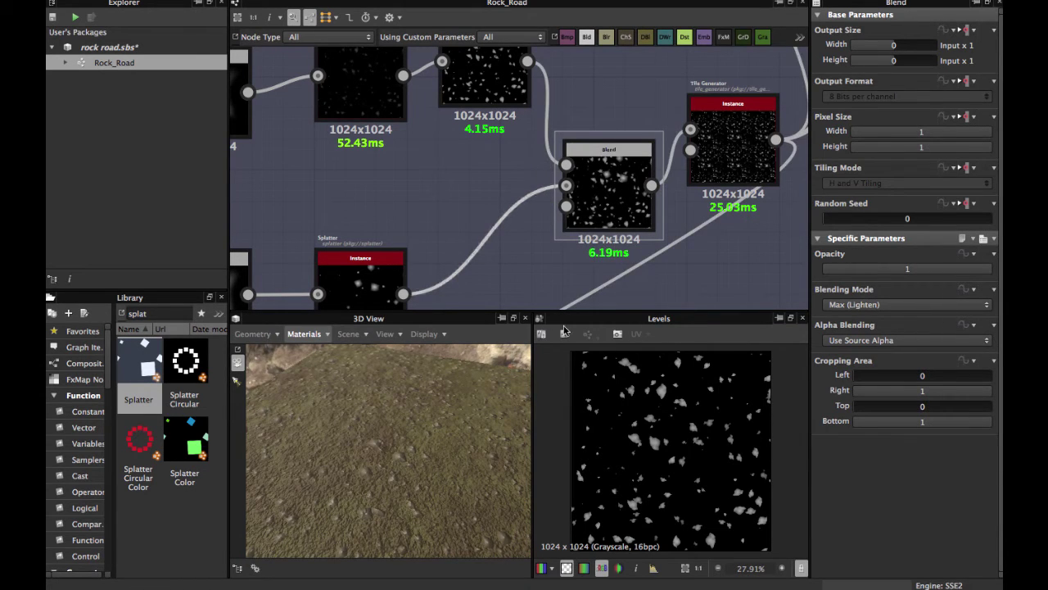
double_click(595, 199)
scroll(661, 422, "up", 3)
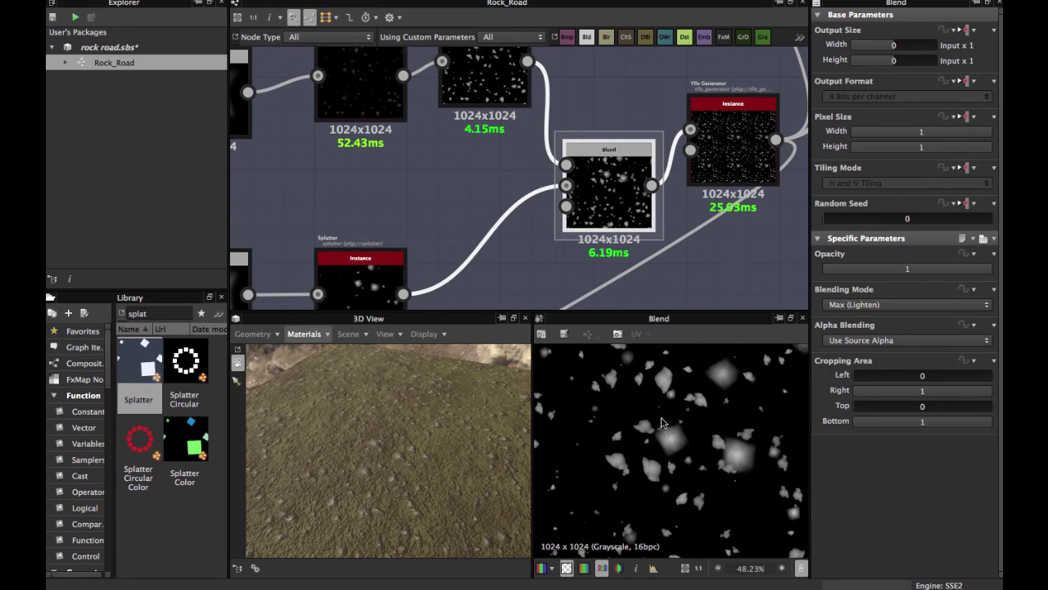
scroll(731, 471, "up", 2)
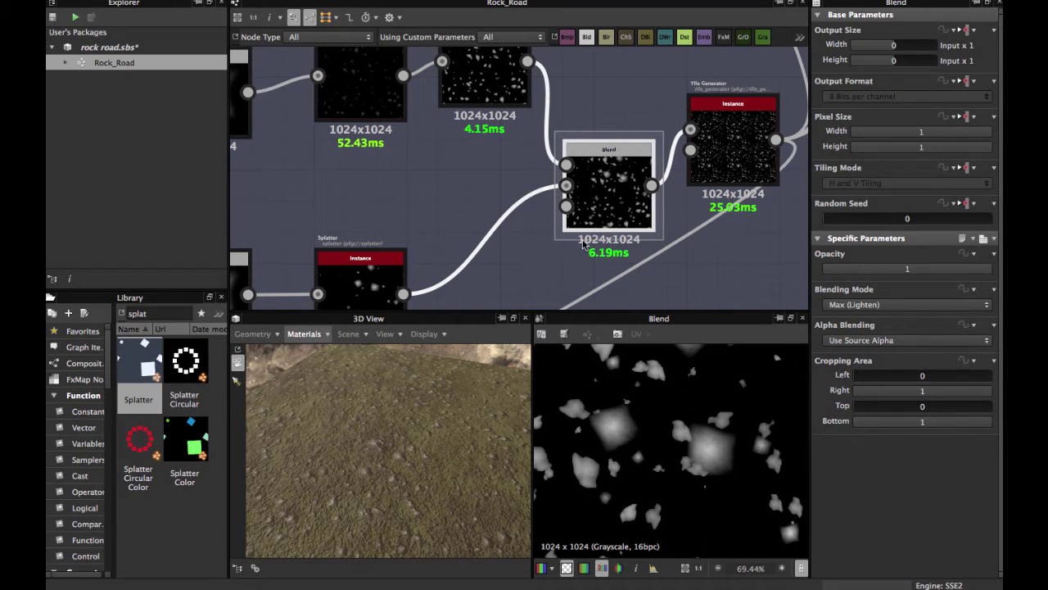
- Reconnect the Levels output to the Blend node's Opacity input and inspect how the rocks blend
left_click_drag(529, 152, 565, 206)
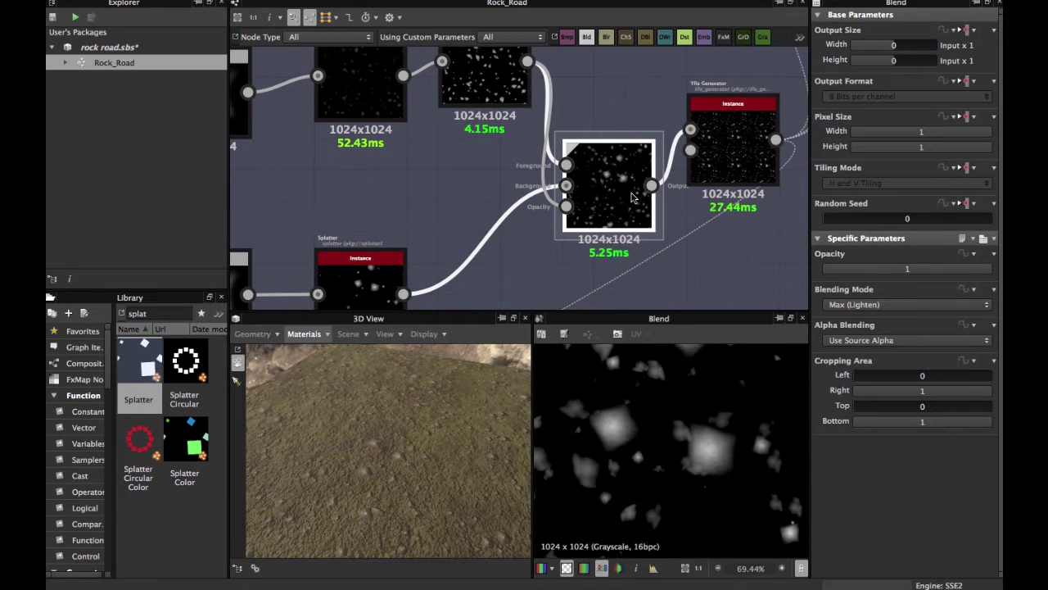
scroll(632, 197, "down", 3)
middle_click_drag(627, 213, 600, 190)
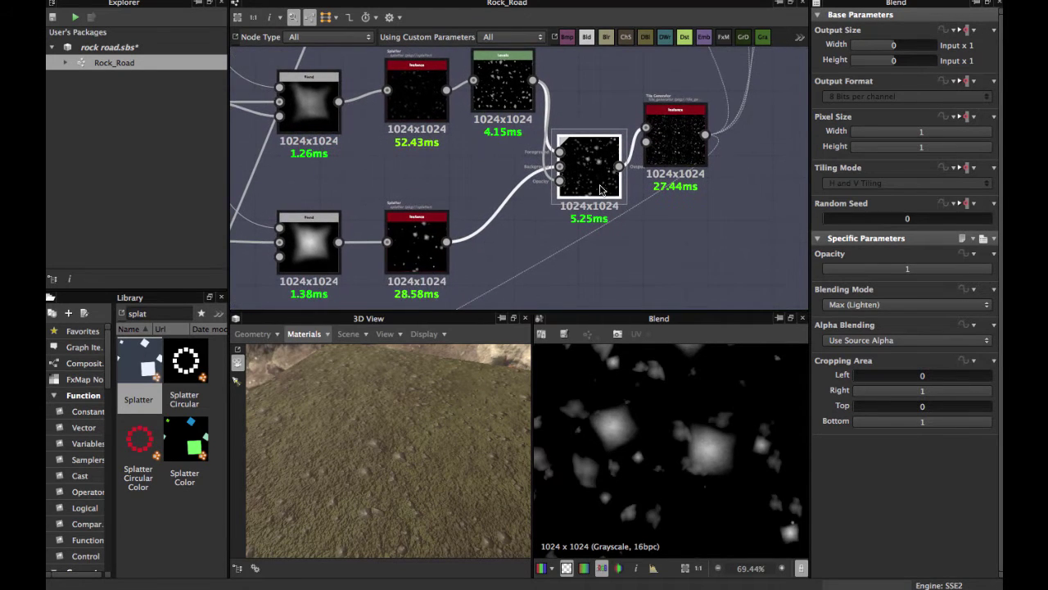
scroll(603, 188, "up", 3)
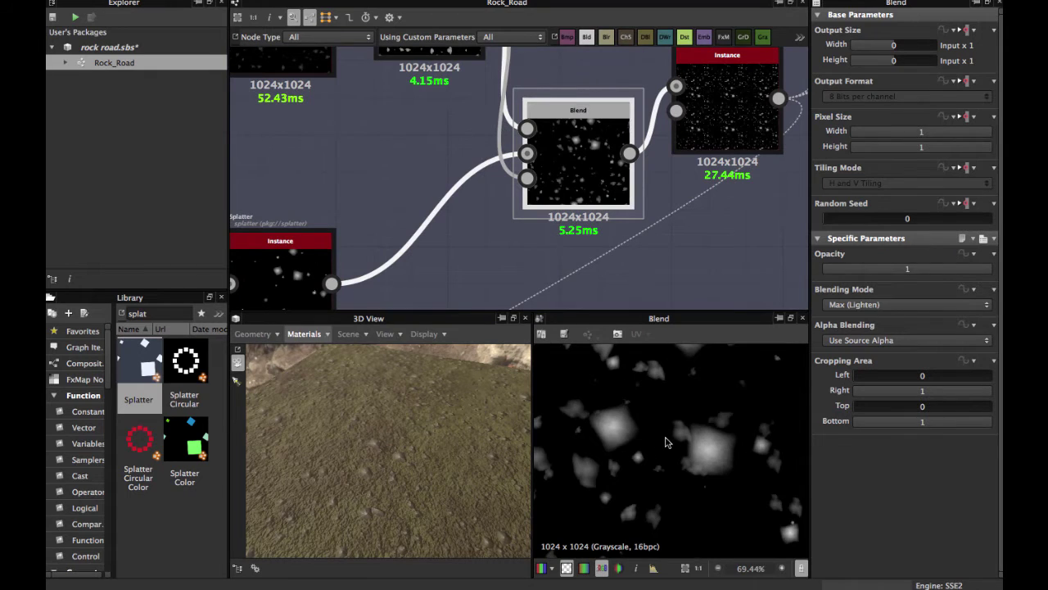
scroll(666, 442, "down", 2)
- Display the Tile Generator's output and examine its instance parameters
scroll(666, 442, "down", 2)
scroll(667, 442, "up", 3)
middle_click_drag(661, 177, 528, 222)
scroll(566, 220, "down", 3)
scroll(528, 221, "up", 3)
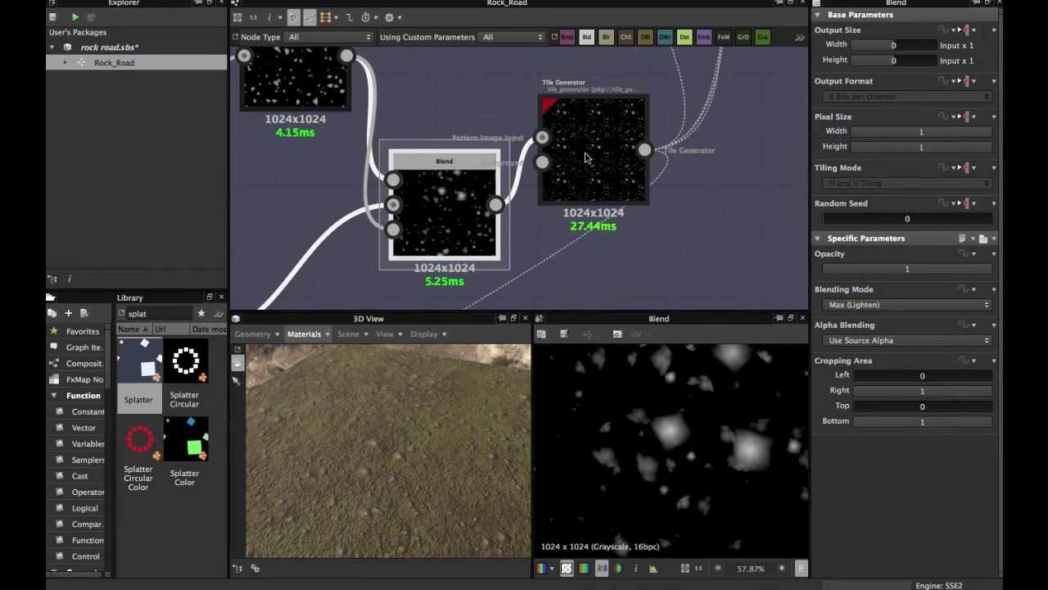
left_click(586, 153)
left_click(586, 154)
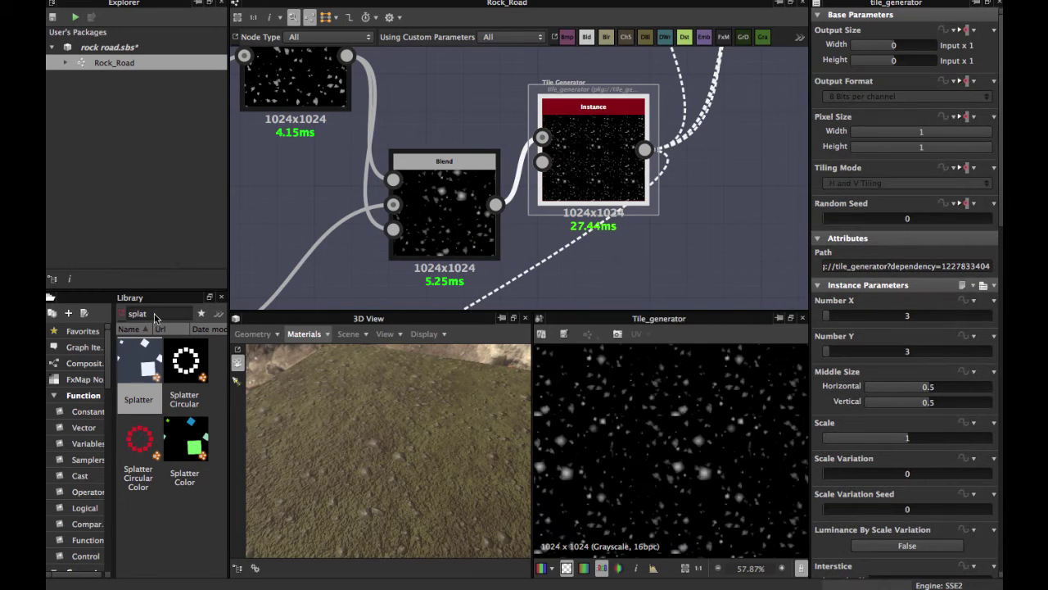
- Search the library for "tile" and add a second Tile Generator whose Pattern Image Input takes the existing Tile Generator's output
type("tile")
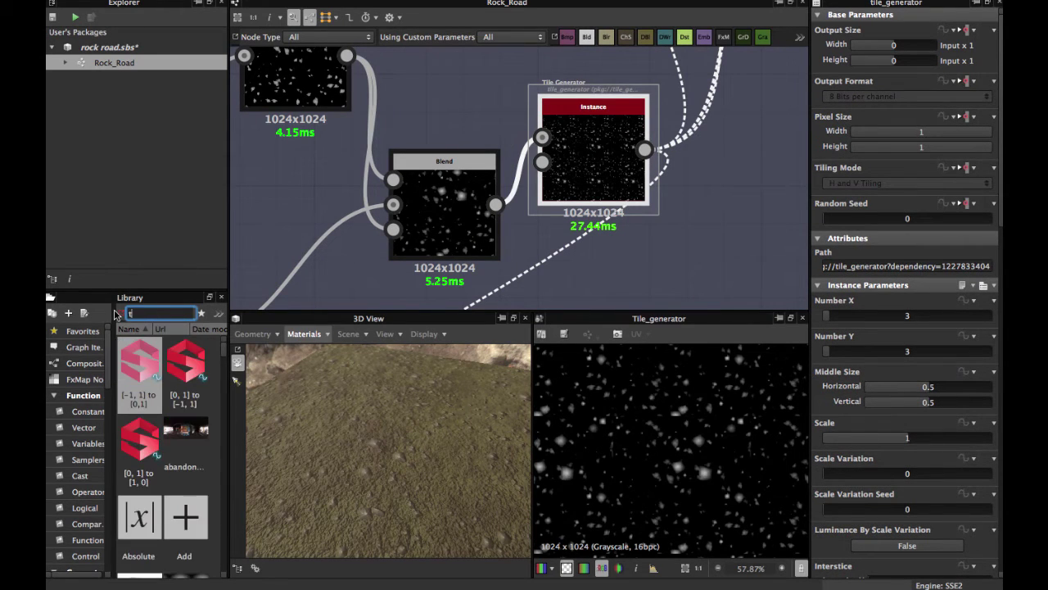
left_click_drag(185, 517, 607, 205)
scroll(272, 183, "down", 3)
scroll(622, 219, "up", 3)
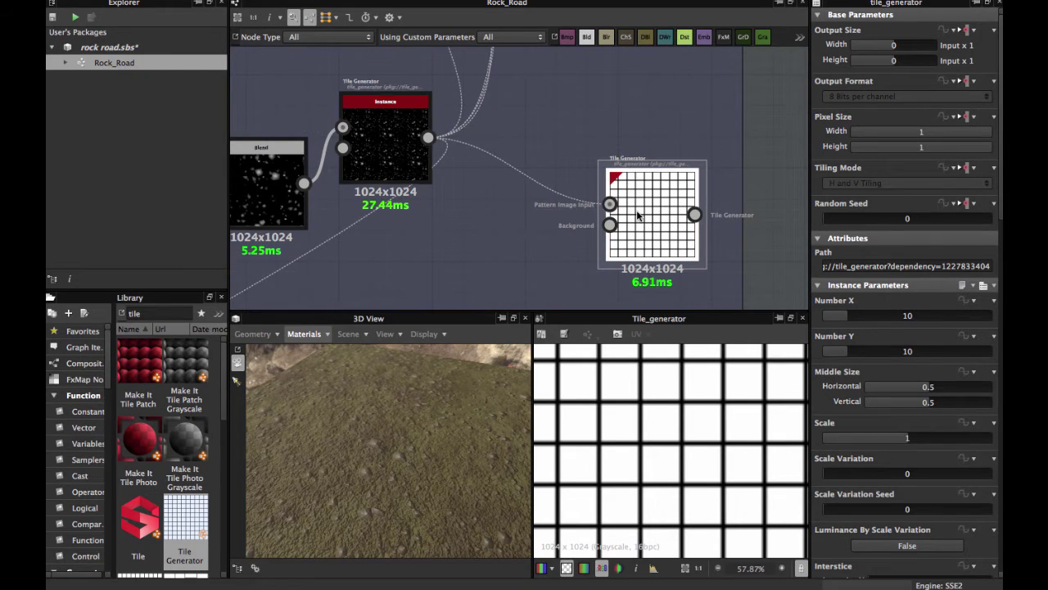
- Set the new Tile Generator's Pattern Type to Image Input
scroll(637, 215, "up", 2)
scroll(867, 370, "down", 3)
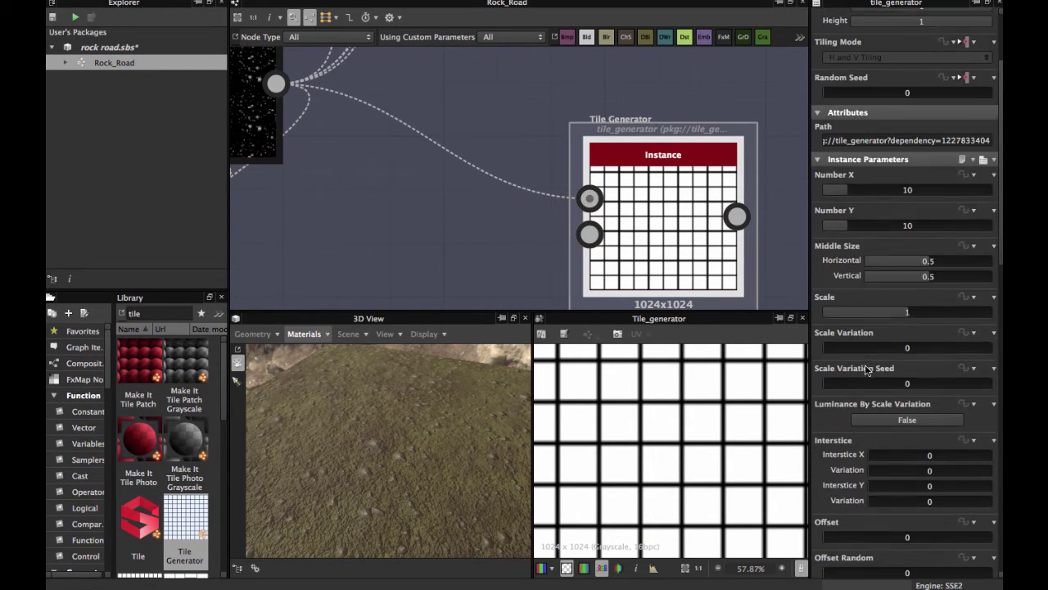
scroll(867, 370, "down", 9)
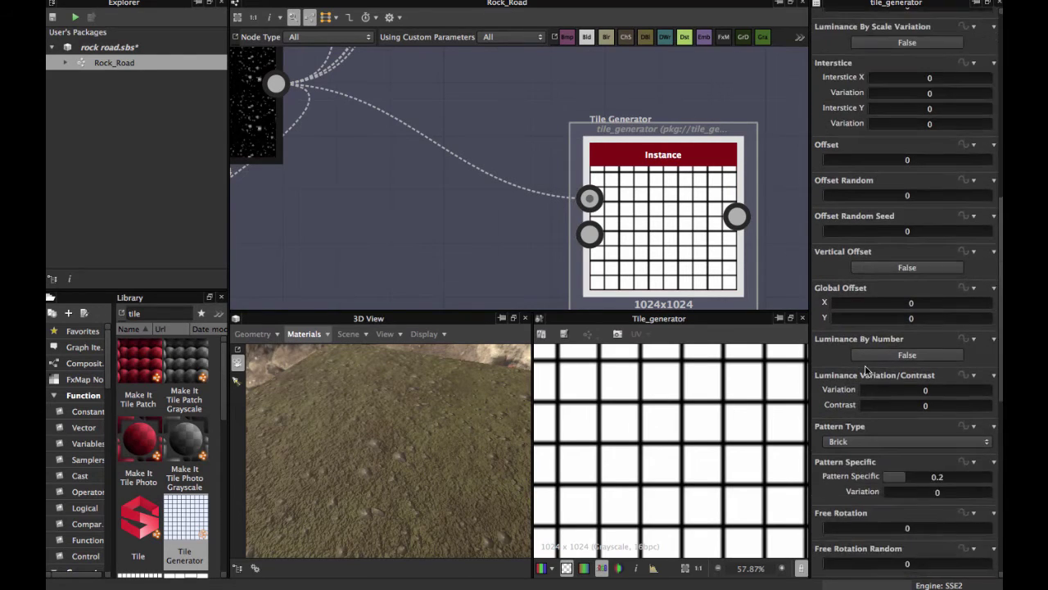
scroll(867, 370, "down", 2)
left_click(847, 358)
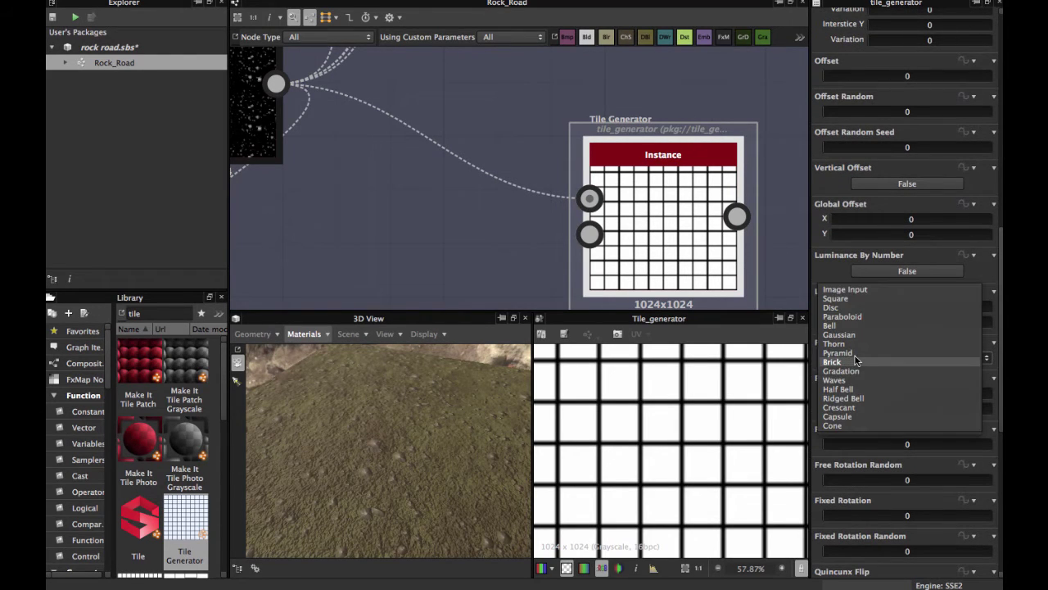
left_click(846, 289)
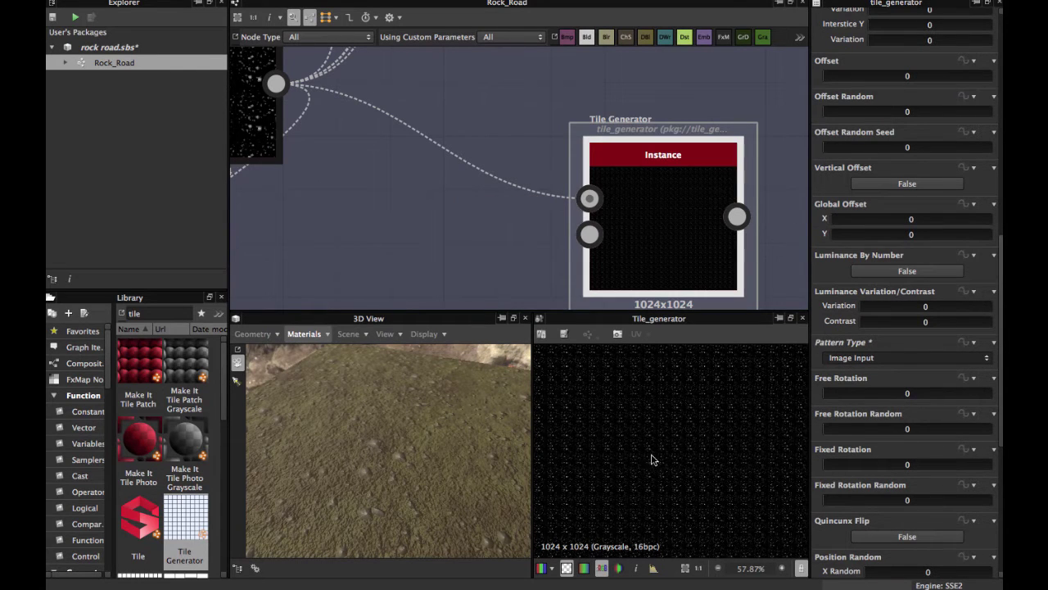
- Set both Number X and Number Y of the new Tile Generator to 2 and check the whole tiled result
scroll(880, 268, "up", 7)
scroll(880, 269, "up", 6)
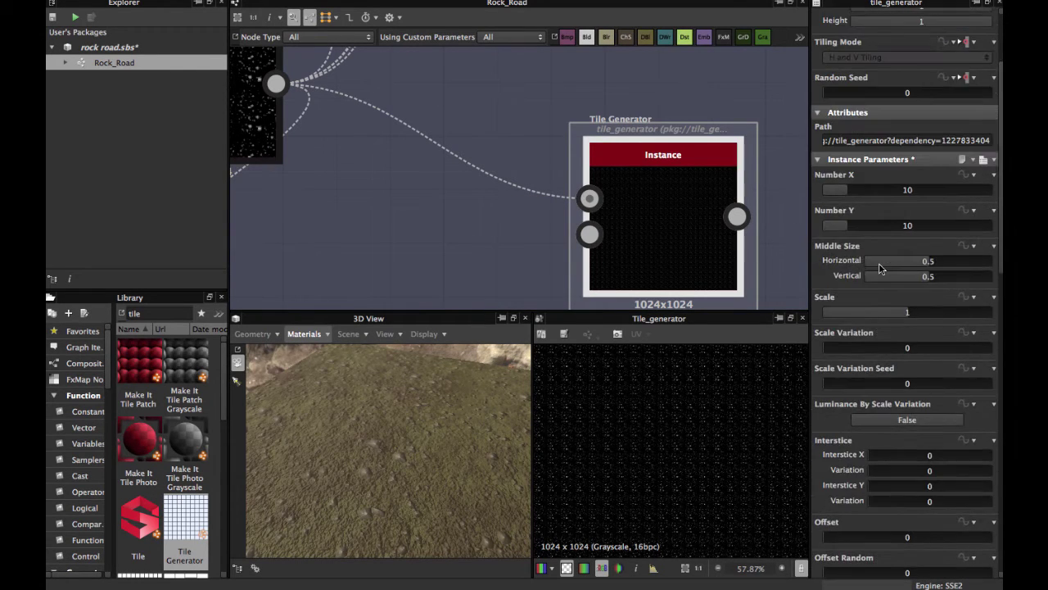
left_click(830, 274)
left_click(827, 277)
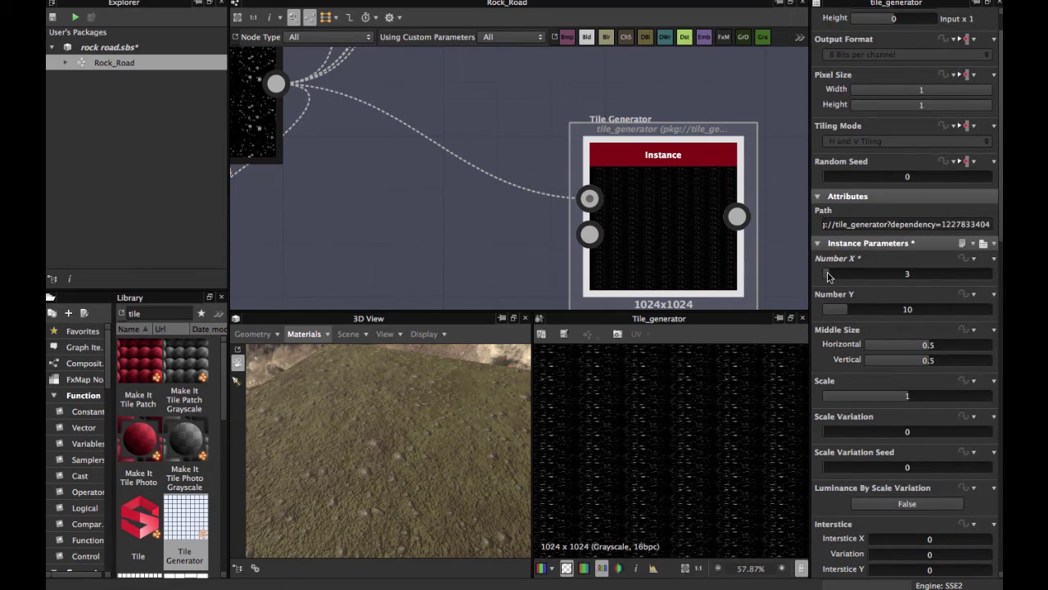
left_click(826, 276)
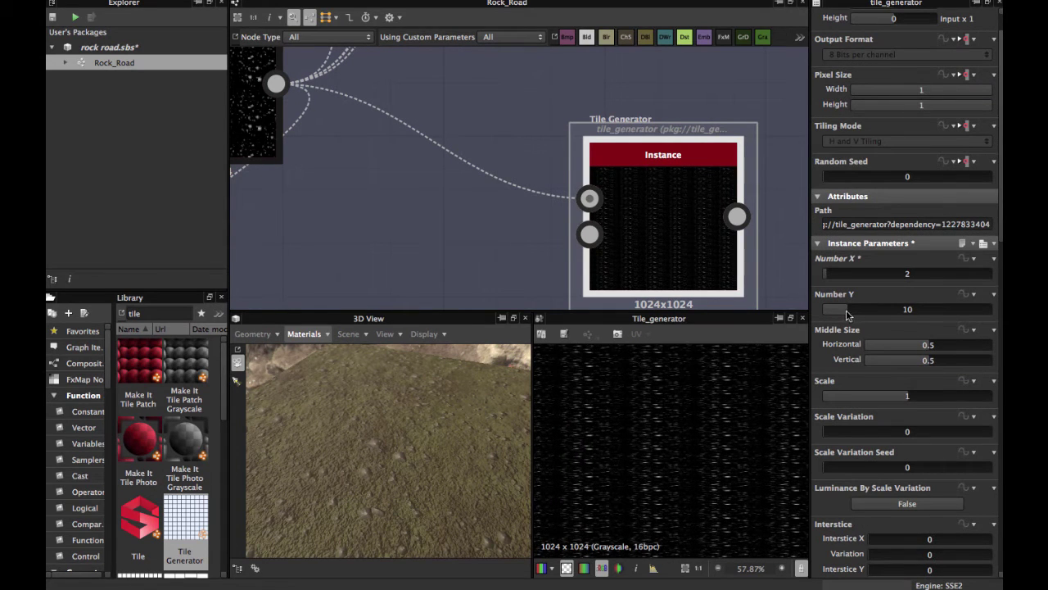
left_click(825, 311)
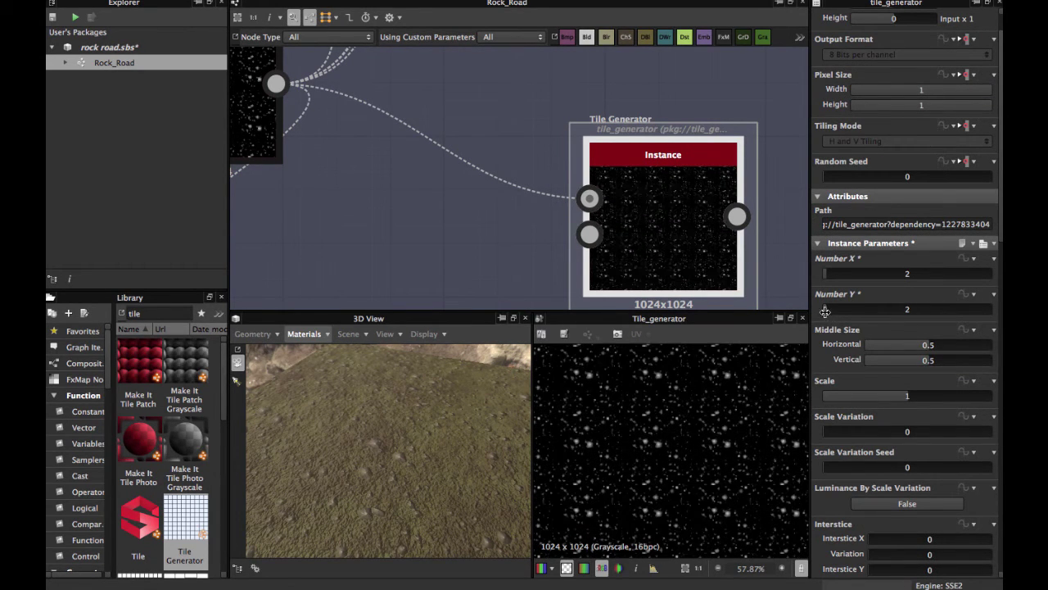
scroll(678, 421, "down", 5)
scroll(647, 262, "down", 2)
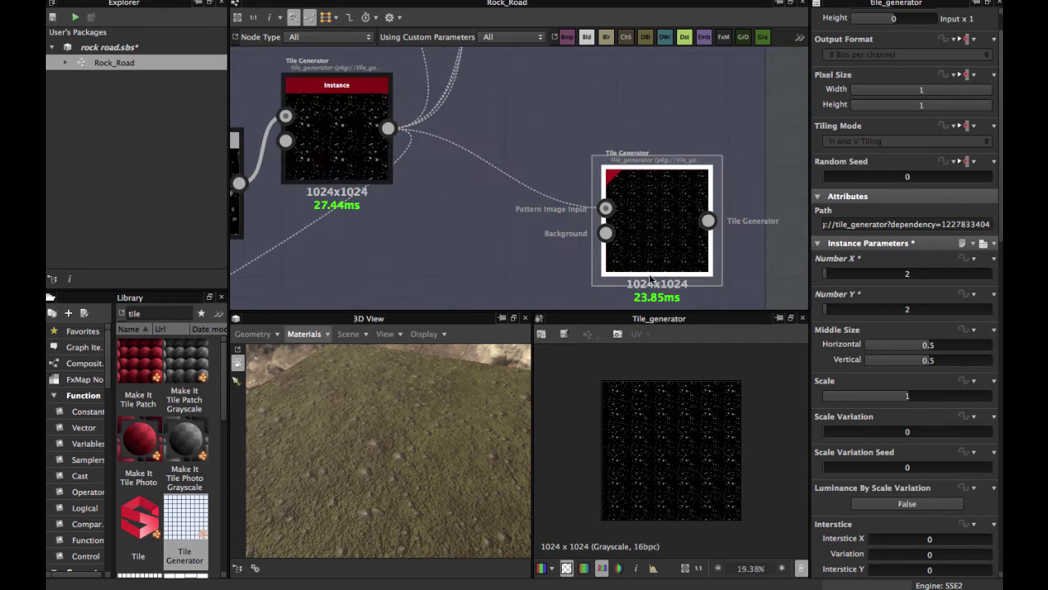
- Delete the second Tile Generator from the graph
middle_click_drag(626, 185, 648, 217)
scroll(443, 189, "down", 3)
middle_click_drag(540, 182, 463, 189)
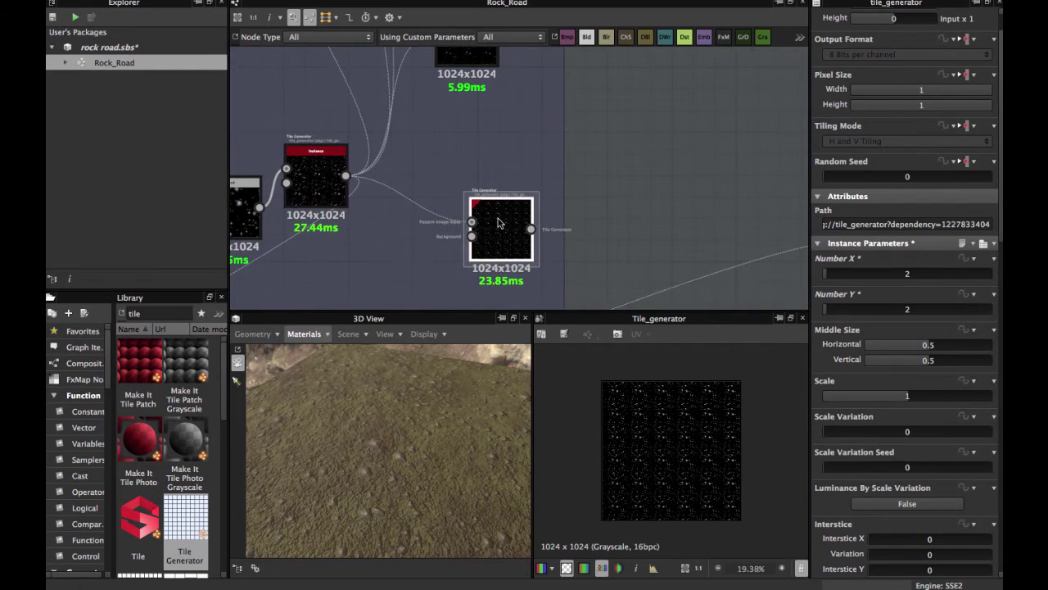
key("Delete")
- Display the original Tile Generator's output and examine it alongside the rock nodes that feed it
scroll(507, 222, "down", 3)
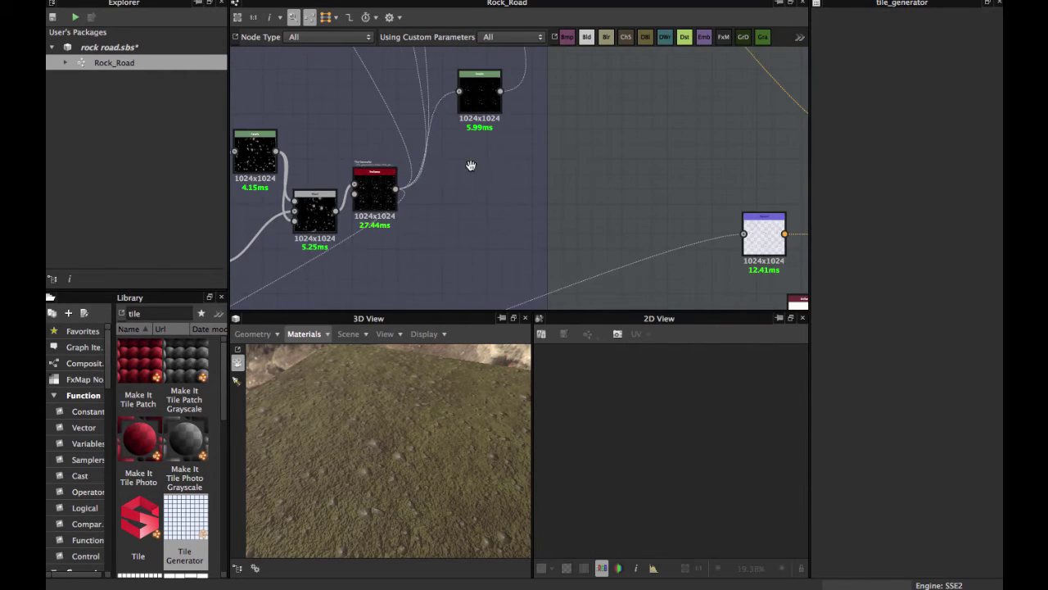
scroll(468, 164, "up", 5)
middle_click_drag(473, 182, 446, 216)
left_click(410, 187)
scroll(410, 187, "down", 2)
scroll(463, 204, "down", 3)
middle_click_drag(388, 236, 437, 149)
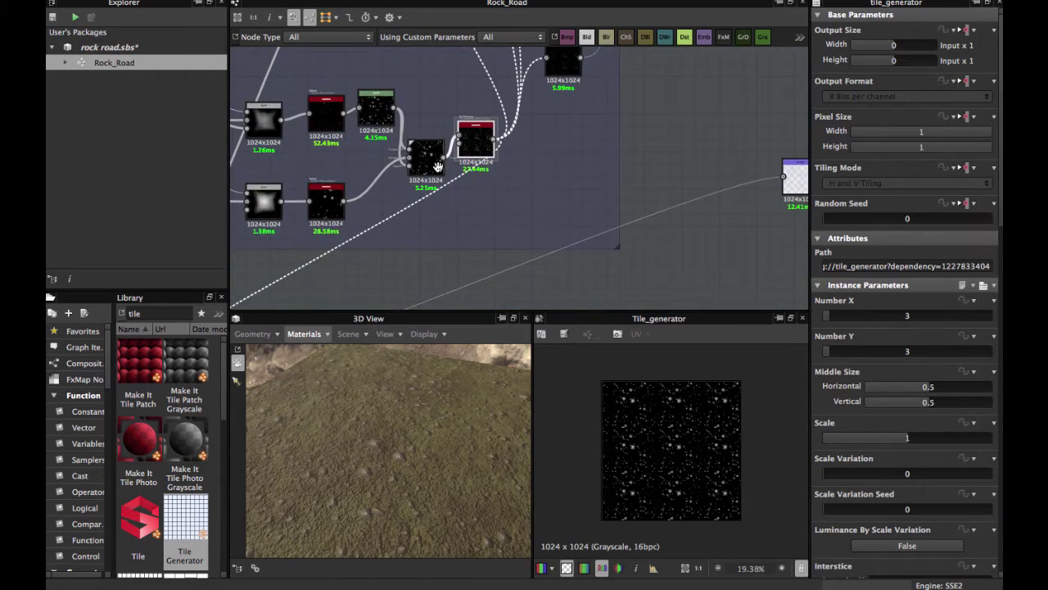
middle_click_drag(381, 201, 361, 281)
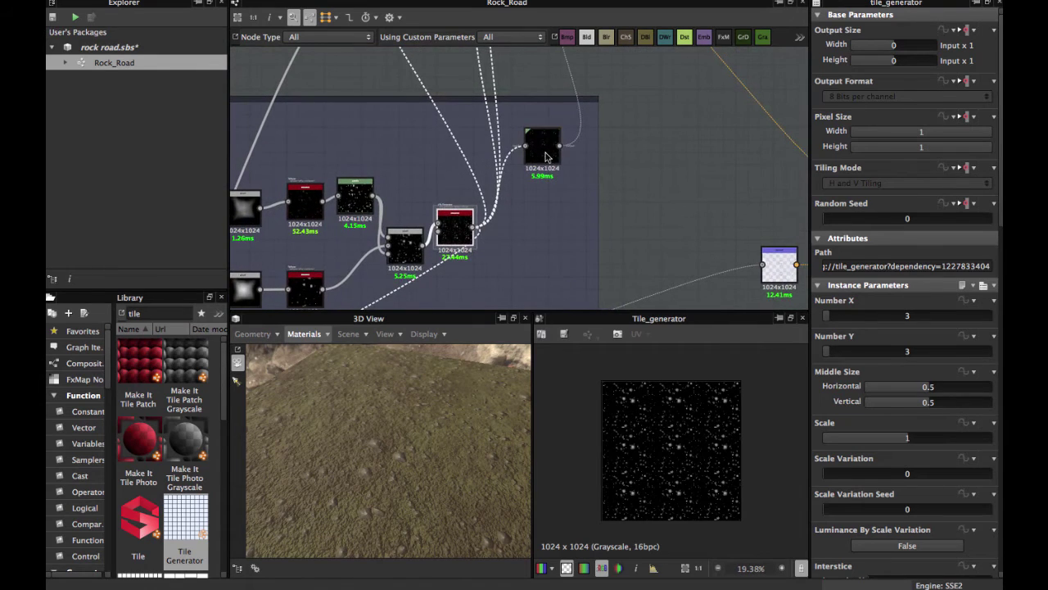
- Display the output and histogram of the Levels node fed by the Tile Generator
left_click(543, 145)
scroll(542, 146, "up", 2)
scroll(543, 146, "down", 2)
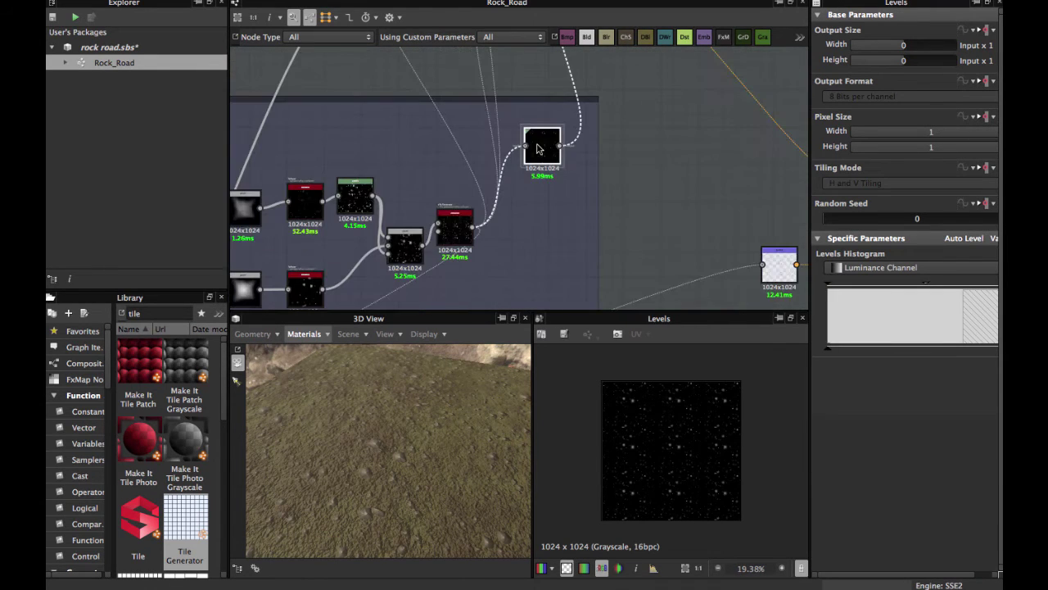
middle_click_drag(505, 187, 553, 137)
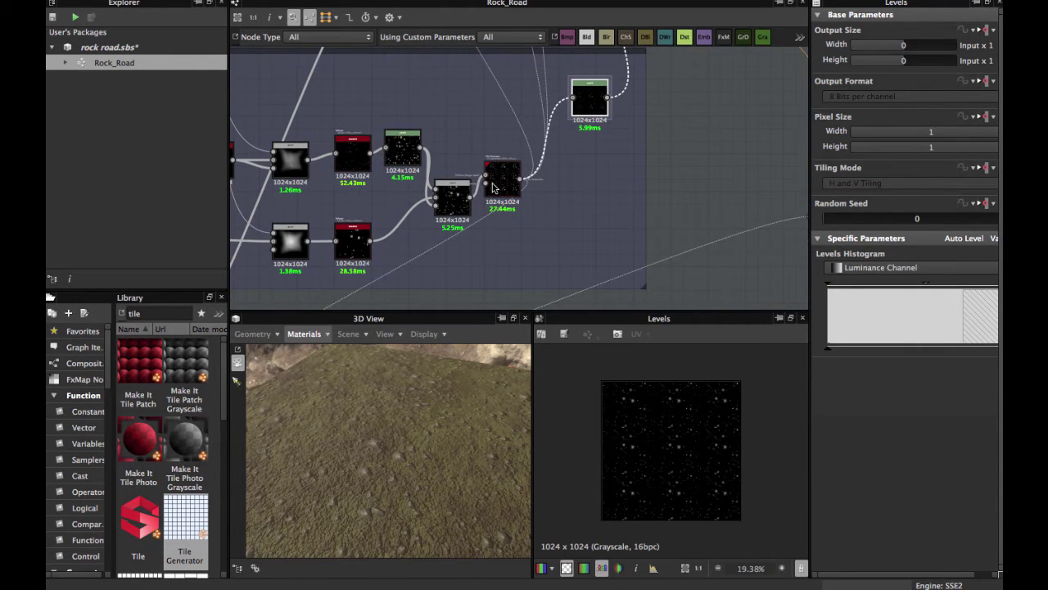
- Display the Tile Generator's output again and inspect its rock pattern up close
scroll(493, 188, "up", 2)
middle_click_drag(495, 186, 575, 151)
scroll(540, 175, "down", 3)
middle_click_drag(390, 170, 352, 167)
double_click(764, 194)
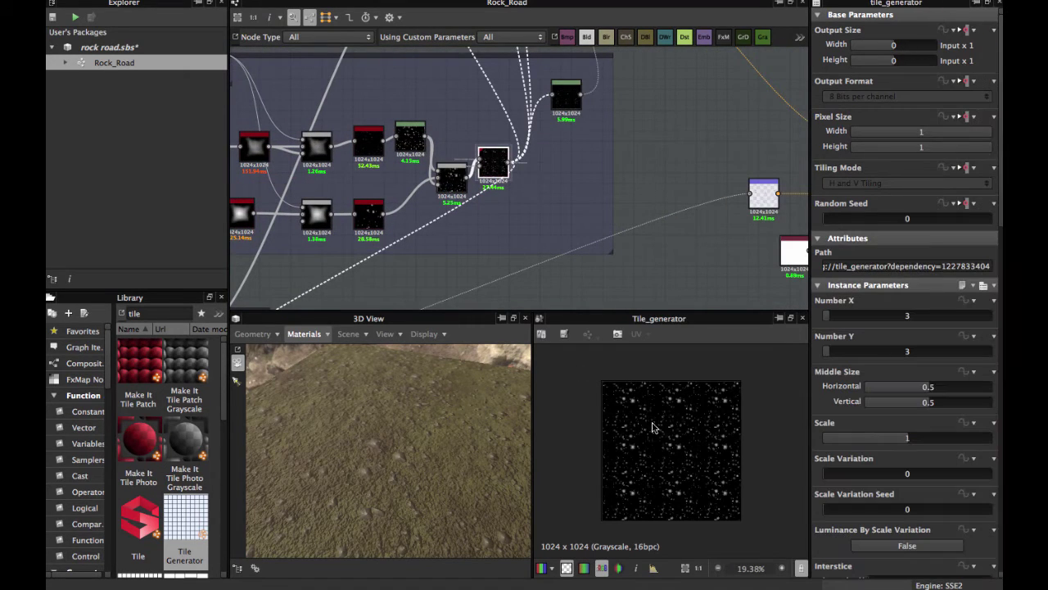
scroll(655, 435, "up", 2)
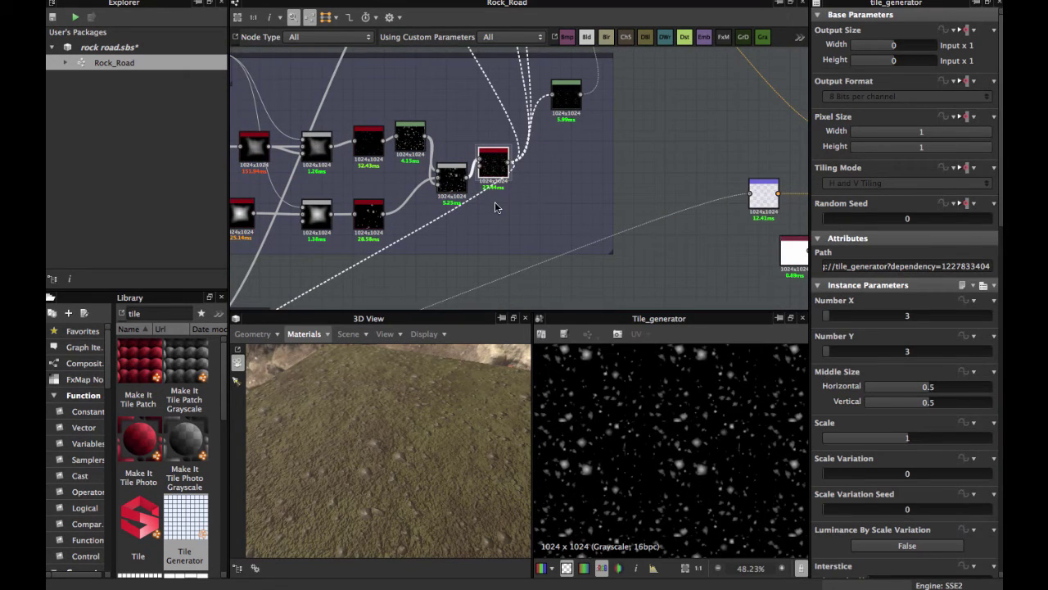
- Go to the Ground frame and display the output and parameters of its BnW Spots 3 noise node
scroll(495, 202, "down", 3)
middle_click_drag(495, 202, 571, 155)
scroll(486, 171, "up", 3)
middle_click_drag(337, 252, 436, 158)
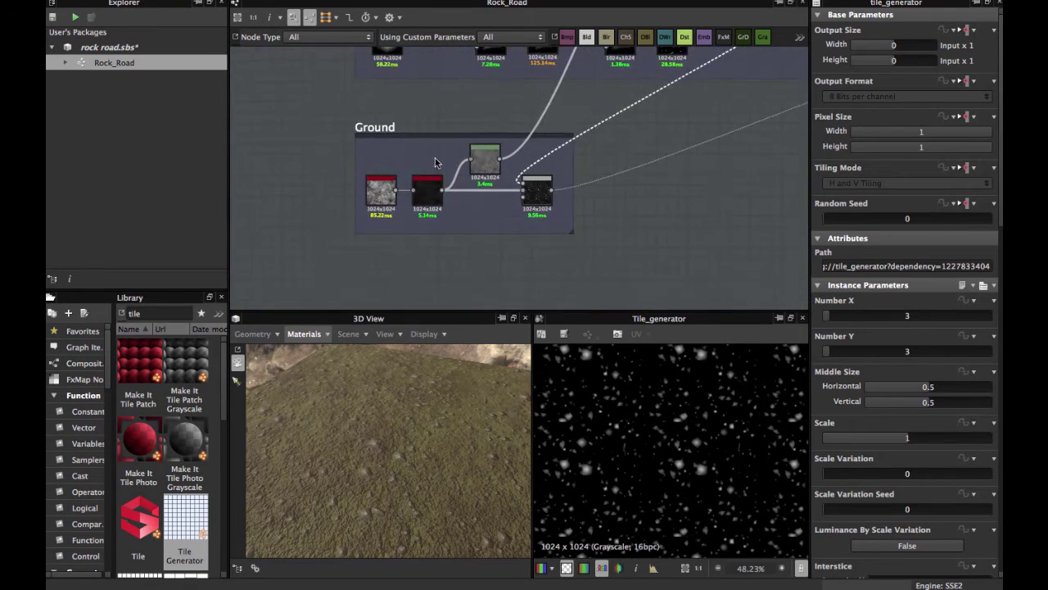
scroll(426, 160, "up", 3)
left_click_drag(428, 456, 425, 427)
scroll(407, 183, "up", 2)
middle_click_drag(407, 184, 423, 233)
left_click(411, 216)
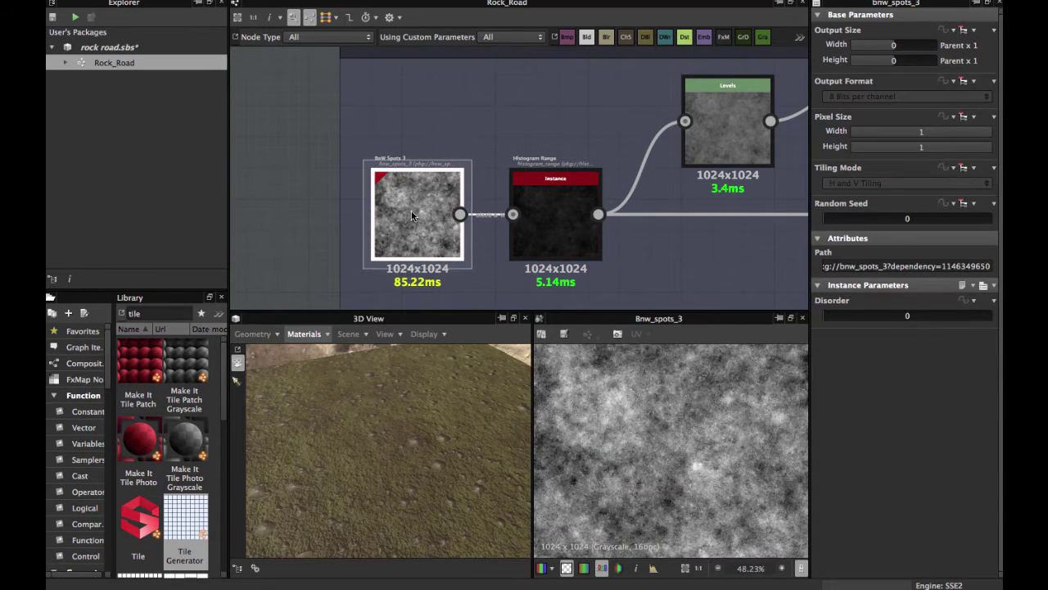
- Display the Ground frame's Histogram Range node and examine its parameters and the ground surface up close in 3D
scroll(429, 214, "right", 5)
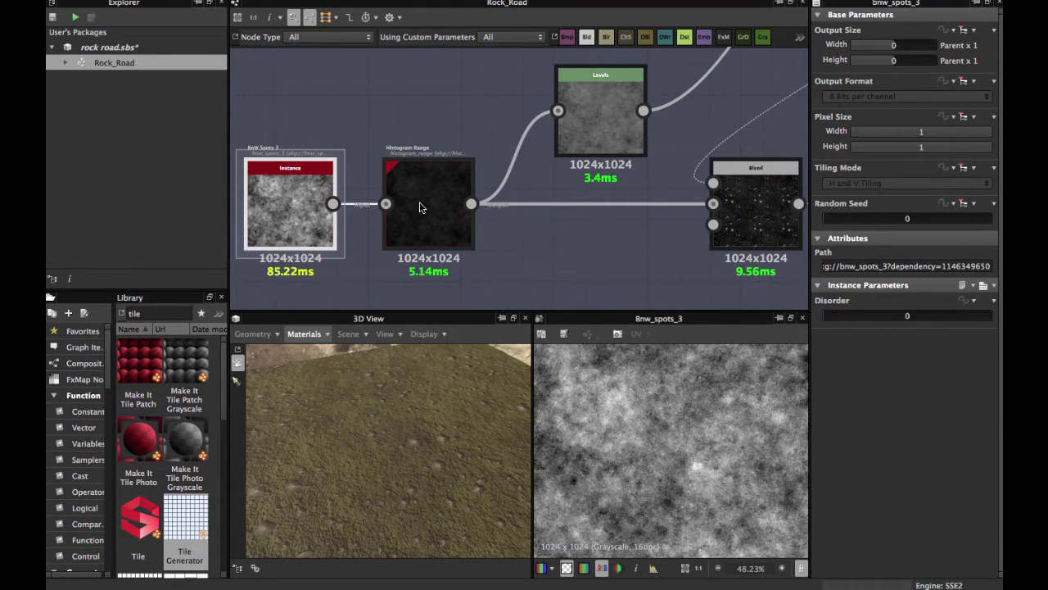
left_click(421, 208)
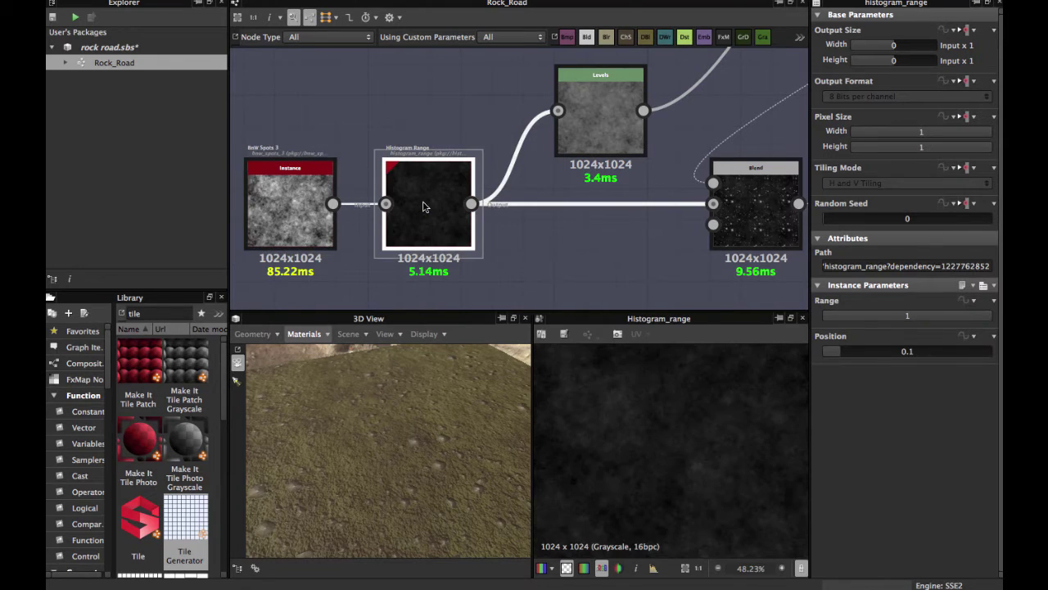
scroll(422, 207, "down", 2)
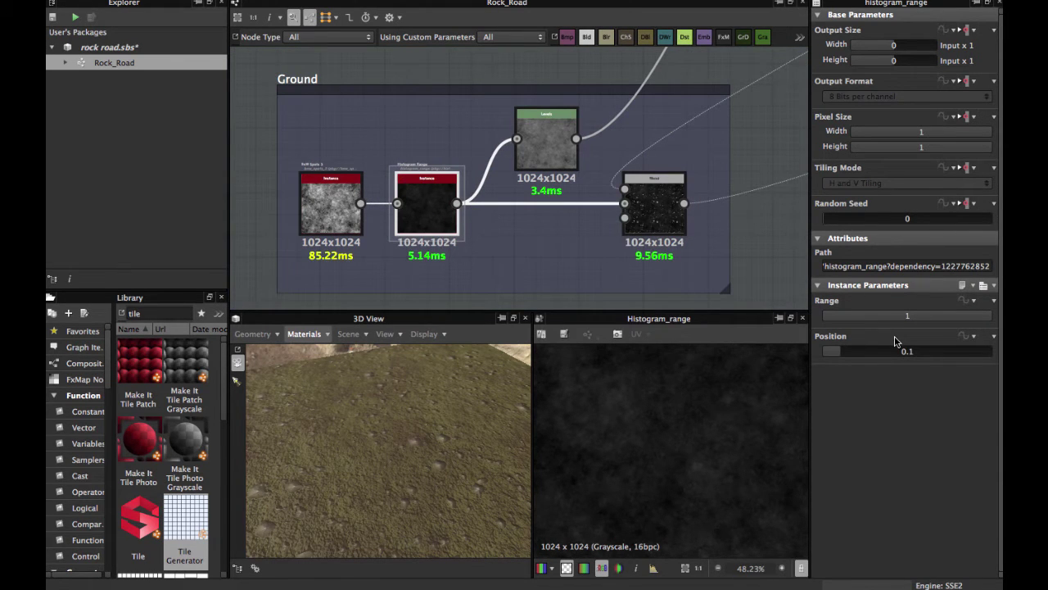
scroll(483, 223, "up", 2)
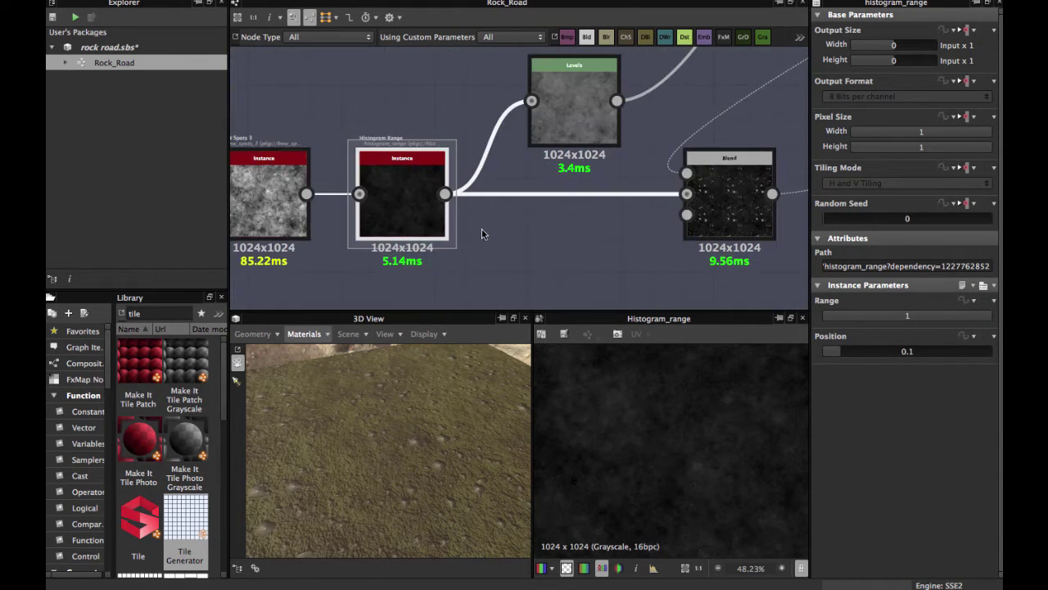
left_click_drag(410, 451, 461, 449)
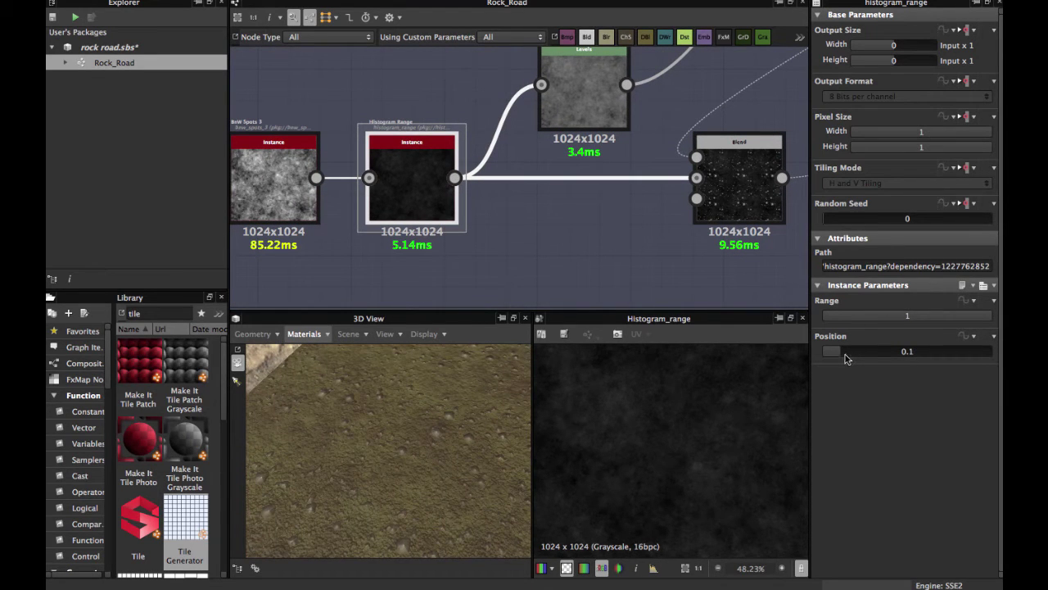
left_click_drag(320, 451, 449, 440)
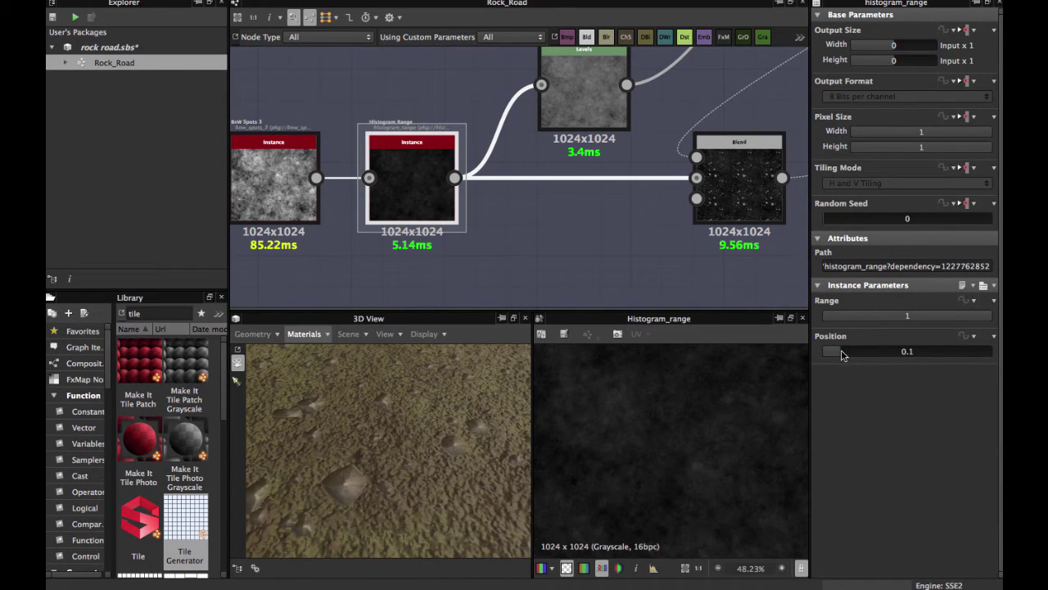
- Try a Histogram Range Position of 0.03, inspect the ground in 3D, and undo the change
left_click_drag(838, 354, 827, 353)
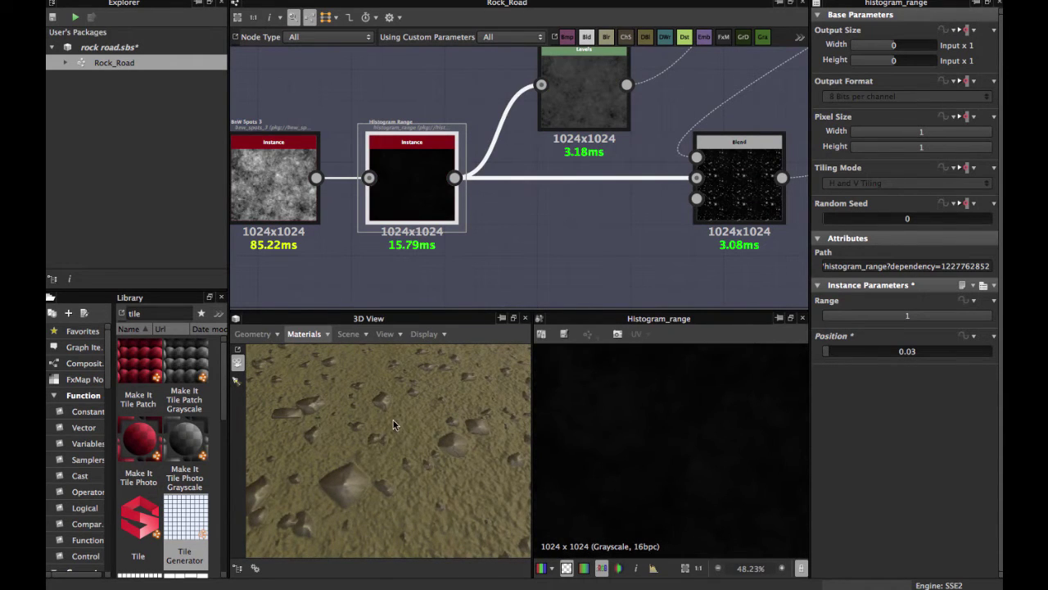
left_click_drag(393, 424, 465, 390)
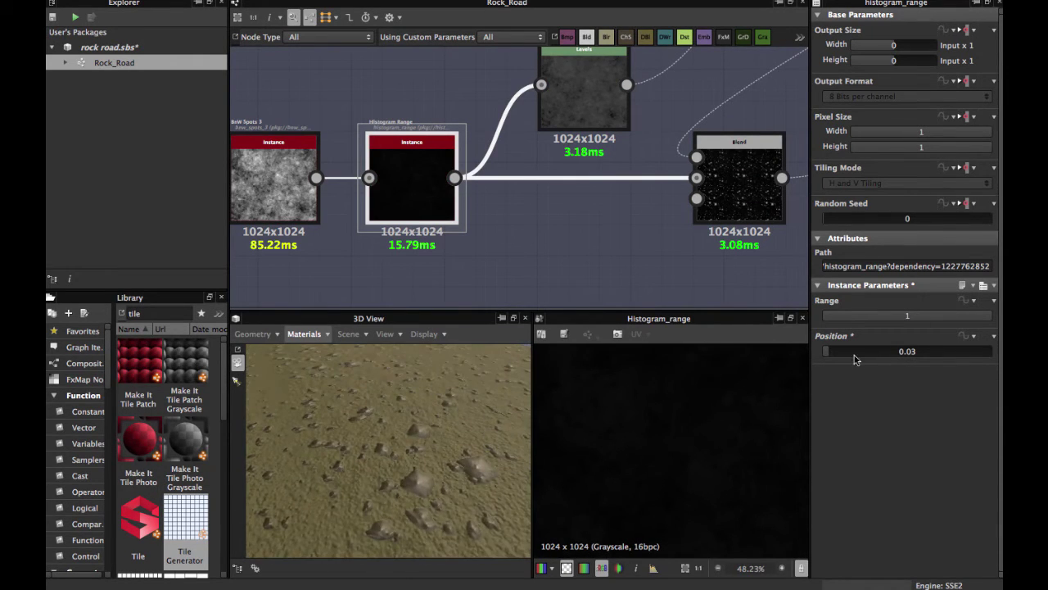
key("super+z")
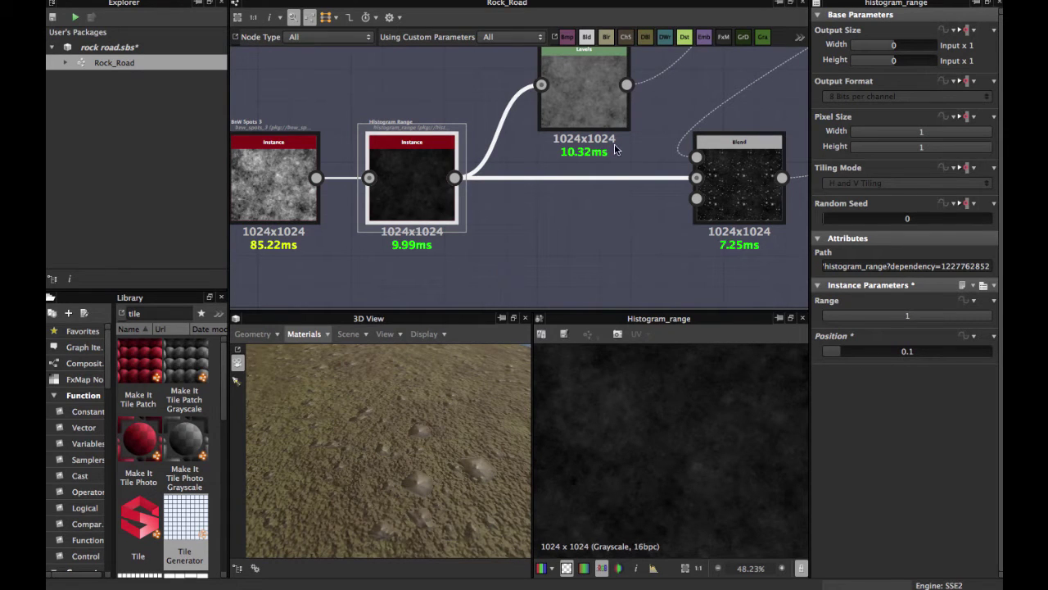
- Display the Normal node's output without the transparency checkerboard and inspect the normal map up close
middle_click_drag(502, 196, 452, 231)
scroll(451, 229, "down", 3)
middle_click_drag(785, 106, 541, 176)
middle_click_drag(731, 93, 539, 163)
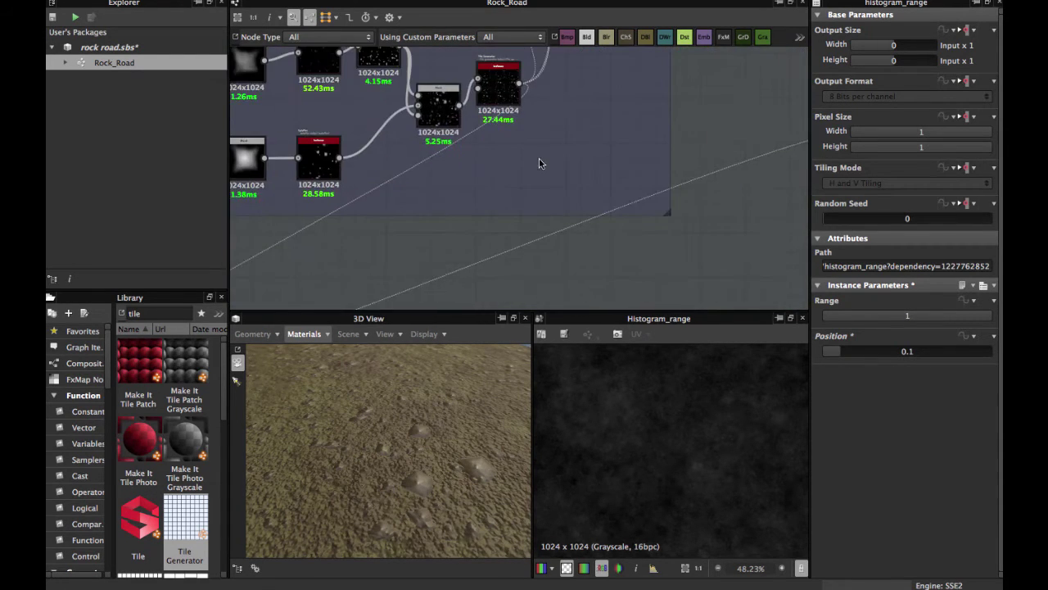
middle_click_drag(682, 72, 587, 168)
middle_click_drag(733, 162, 533, 128)
left_click(583, 170)
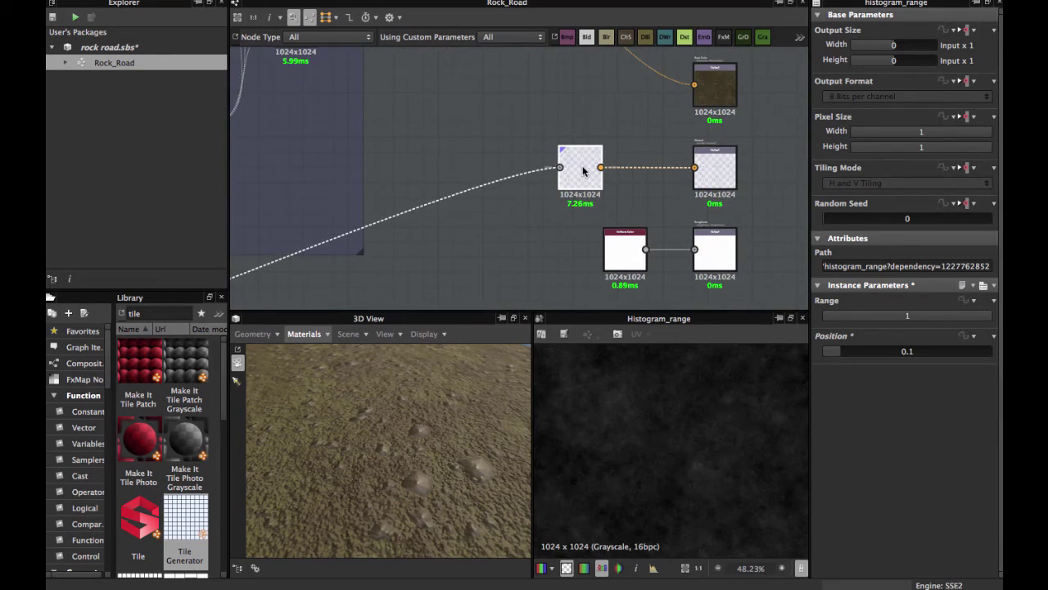
double_click(583, 171)
left_click(567, 568)
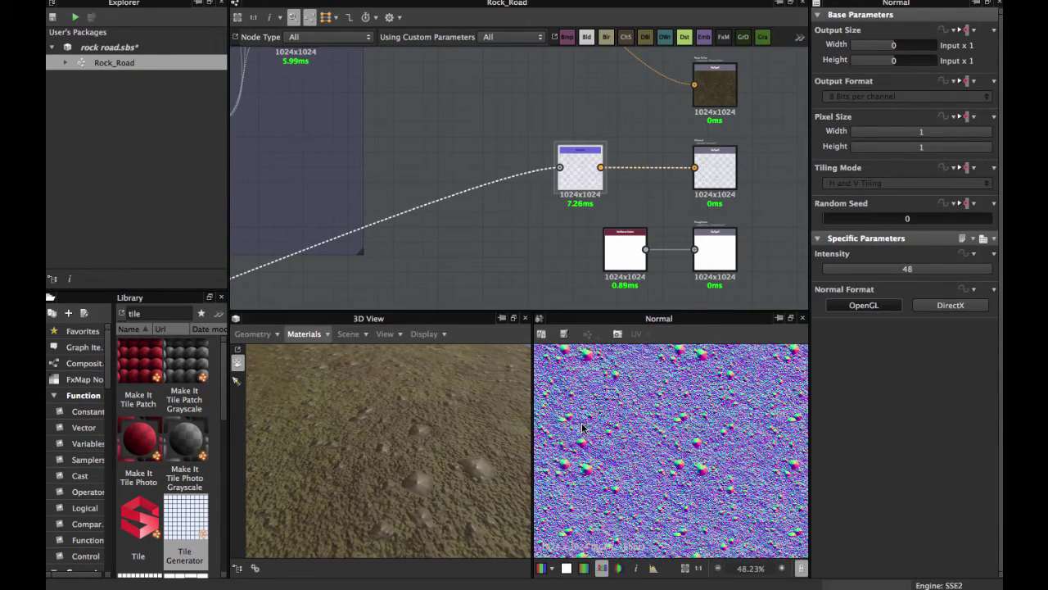
scroll(704, 451, "up", 3)
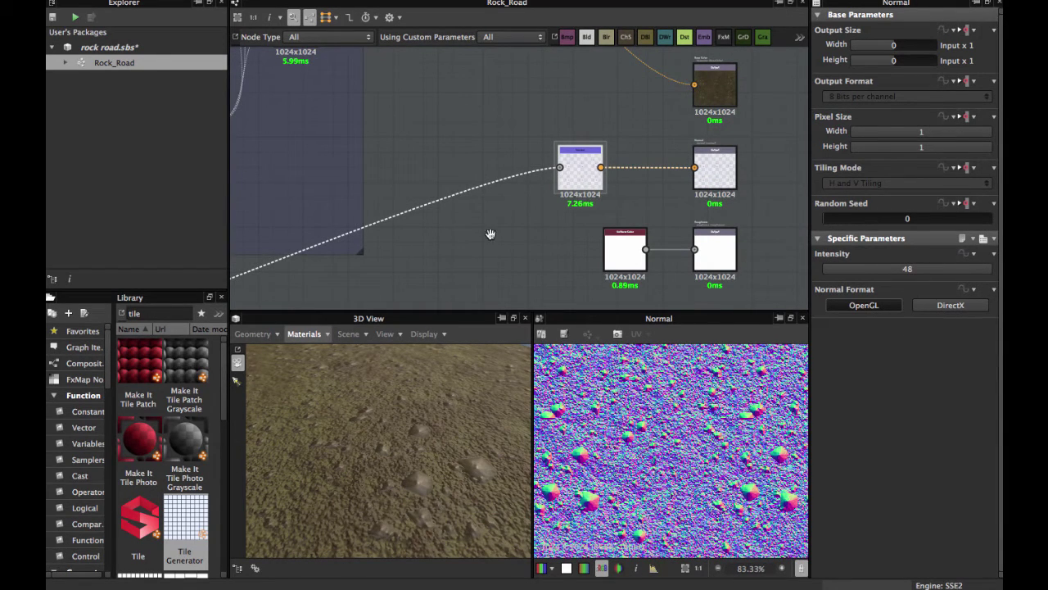
- Set the Ground frame's Histogram Range Position to 0 while keeping the normal map displayed for comparison
middle_click_drag(490, 234, 631, 169)
scroll(464, 244, "down", 3)
middle_click_drag(370, 249, 522, 180)
scroll(416, 209, "up", 4)
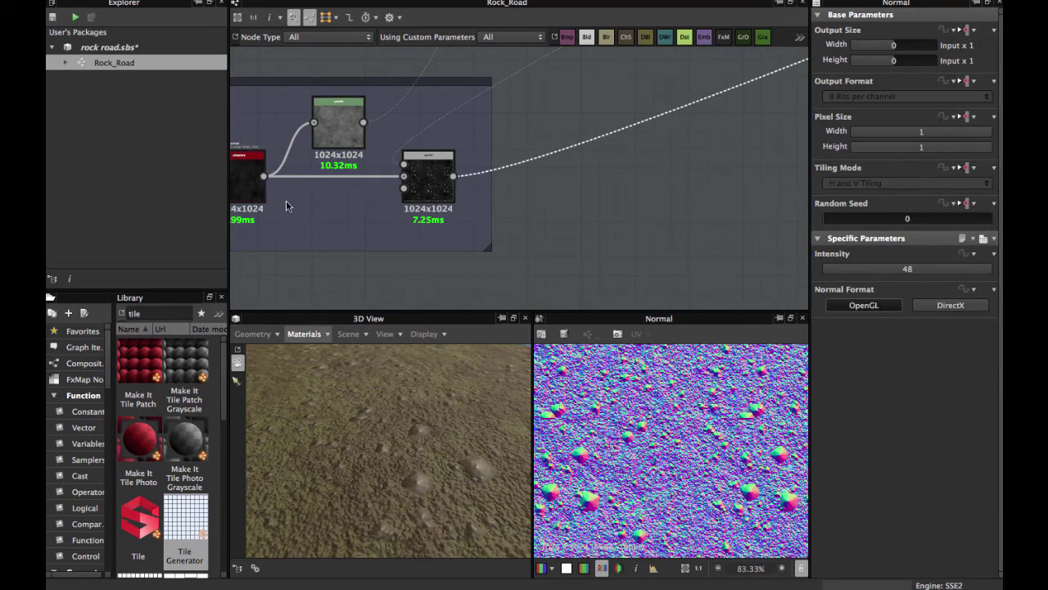
left_click(250, 180)
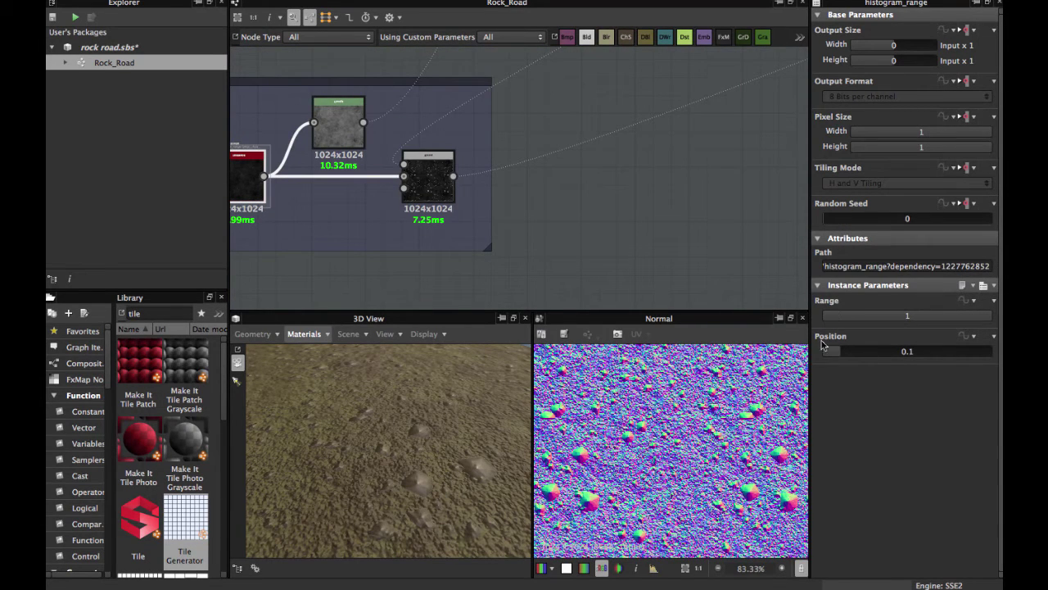
left_click_drag(836, 354, 822, 357)
scroll(676, 453, "up", 3)
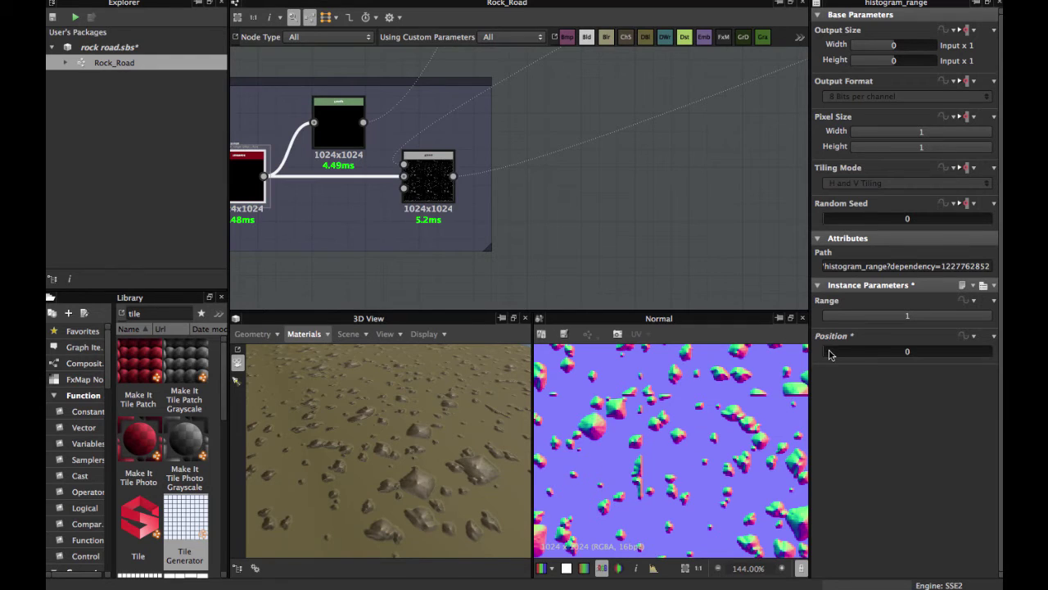
- Try a Histogram Range Position of 0.03, undo the Position changes with Range at 1, and inspect the ground and normal map
left_click_drag(830, 353, 828, 354)
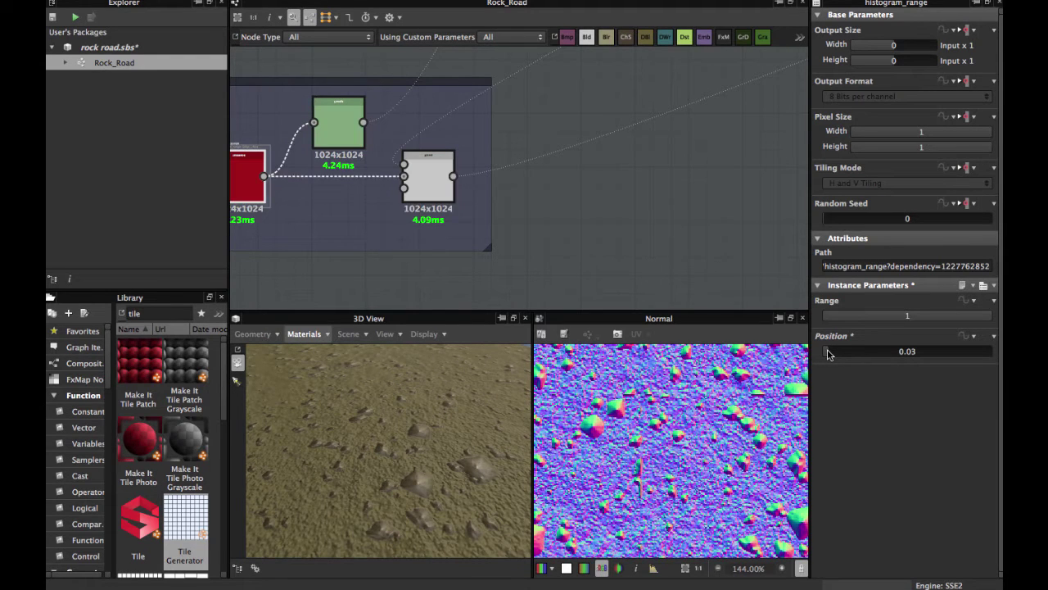
key("super+z")
key("super+z")
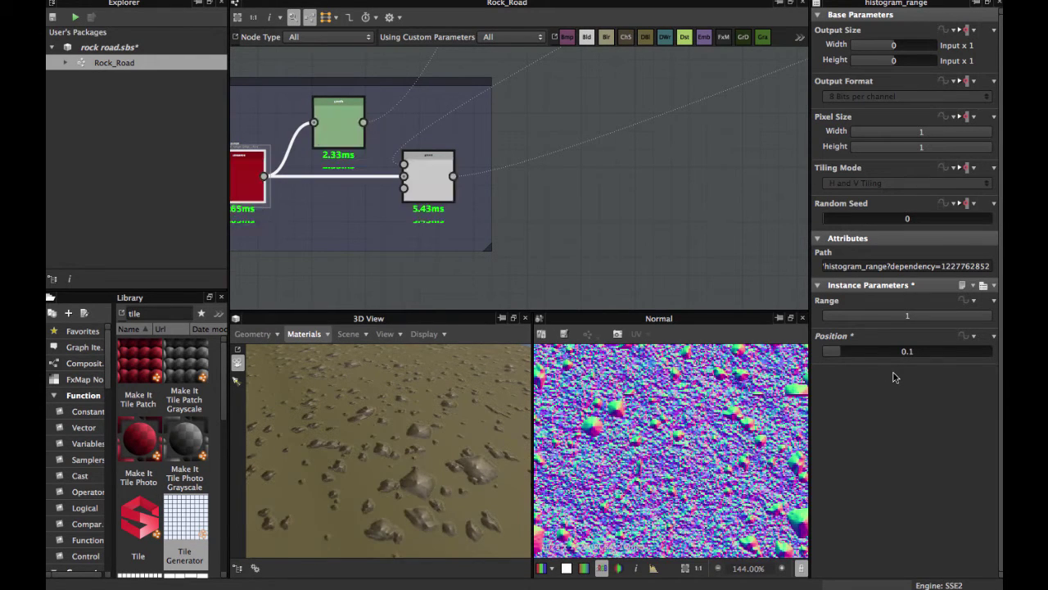
mouse_move(987, 321)
left_mouse_down()
mouse_move(847, 325)
mouse_move(991, 320)
left_mouse_up()
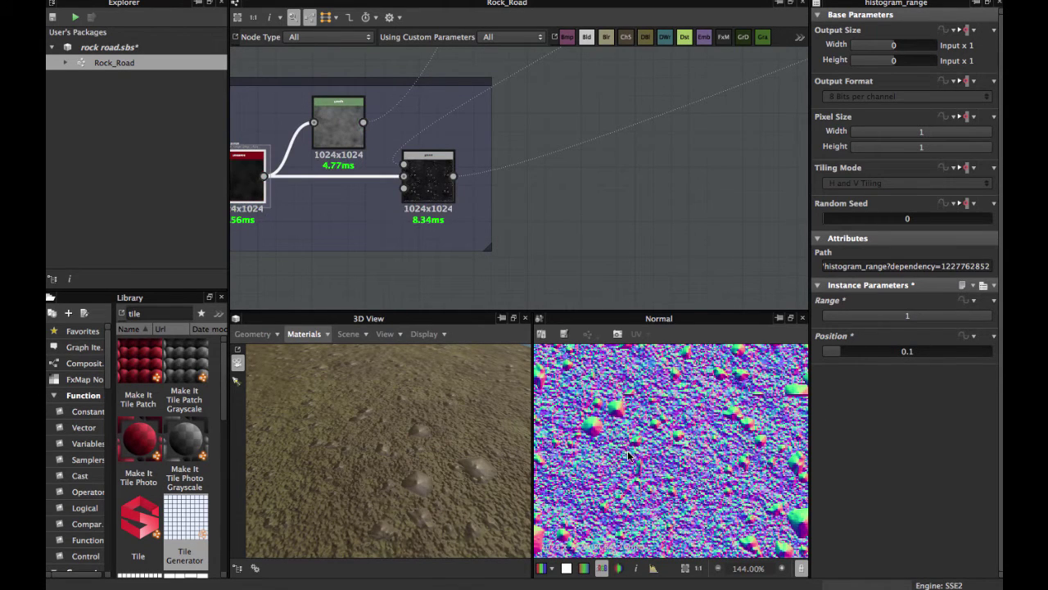
scroll(629, 455, "down", 3)
left_click_drag(436, 442, 425, 468)
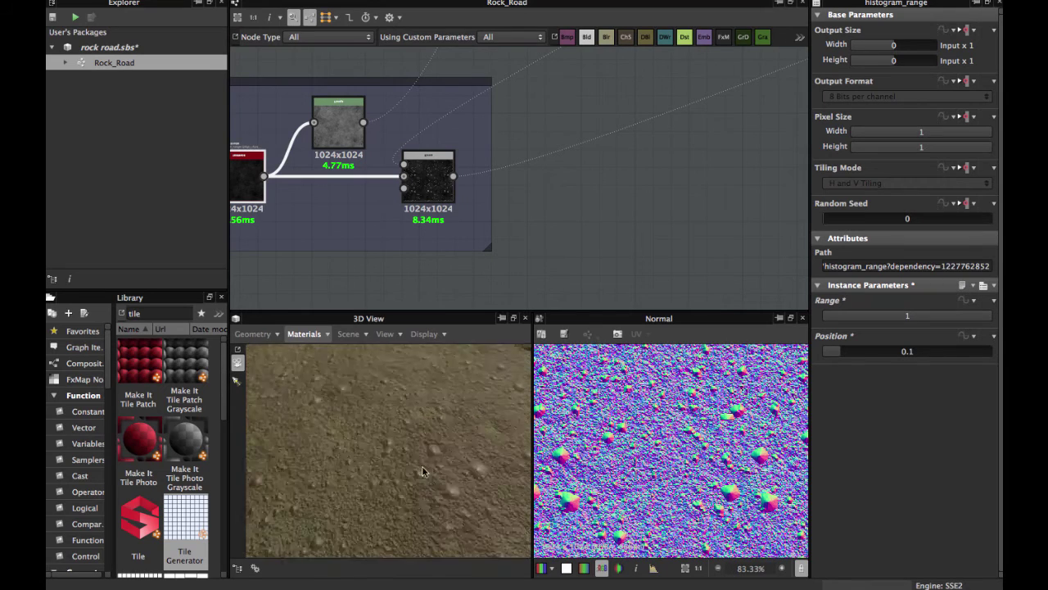
scroll(425, 468, "down", 3)
- Try a Histogram Range Position of 0.51, inspect the tiled normal map, and undo the Position changes
left_click_drag(847, 355, 907, 354)
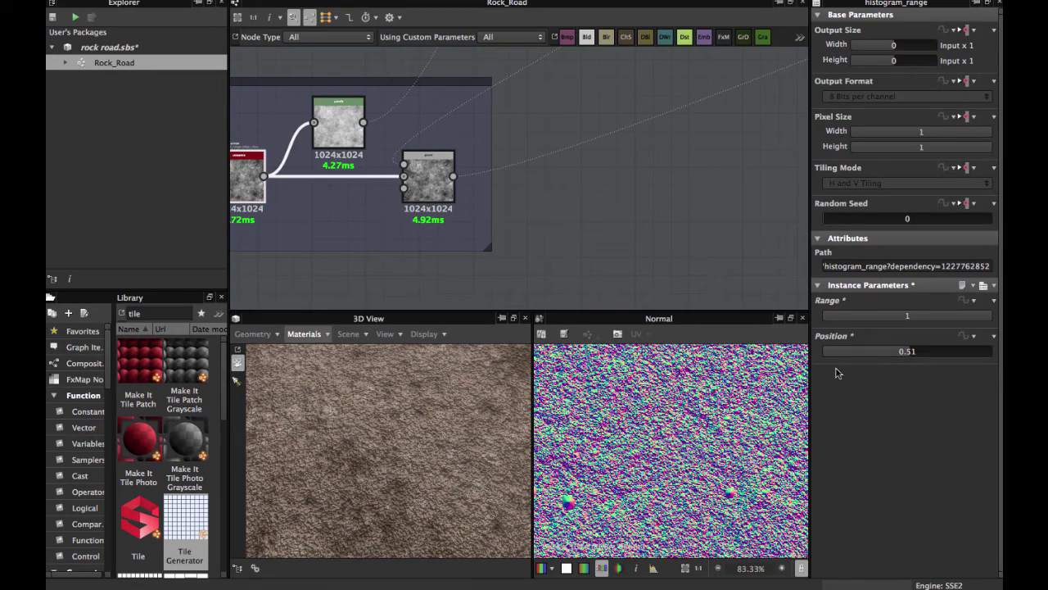
scroll(631, 450, "down", 4)
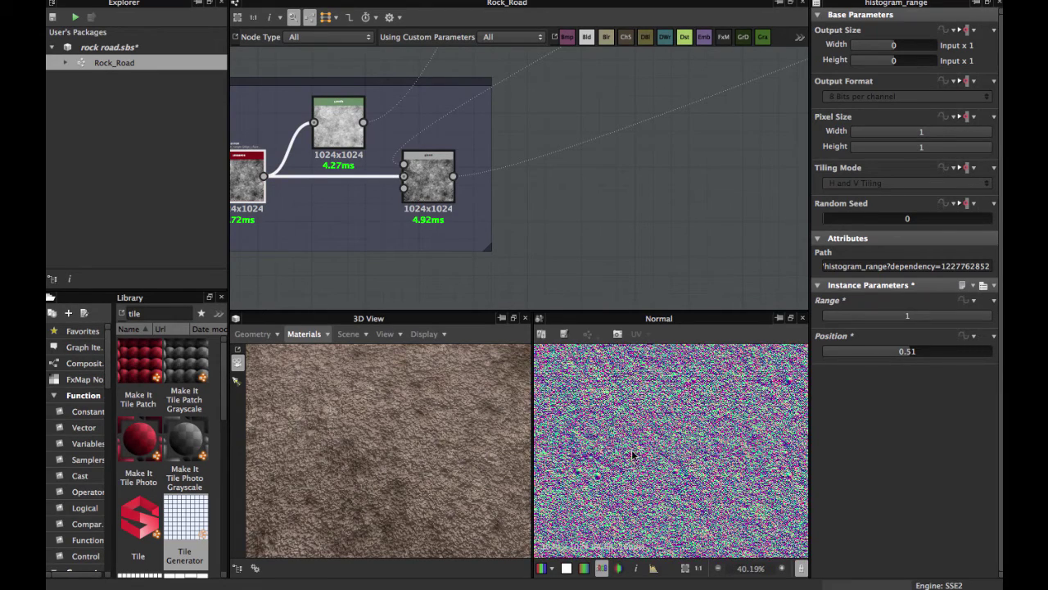
left_click_drag(907, 355, 849, 365)
key("super+z")
key("super+z")
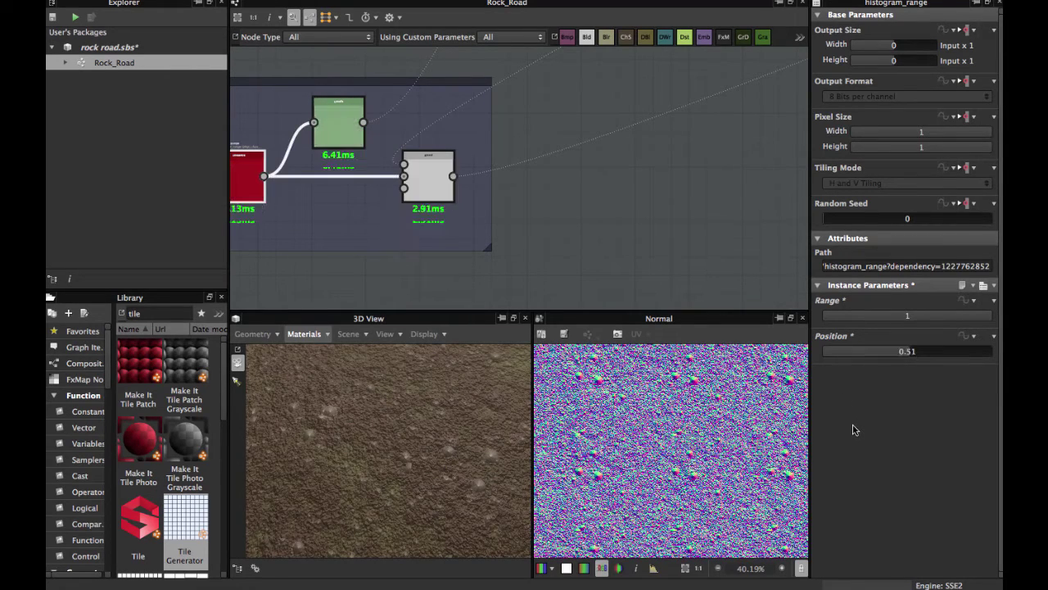
key("super+z")
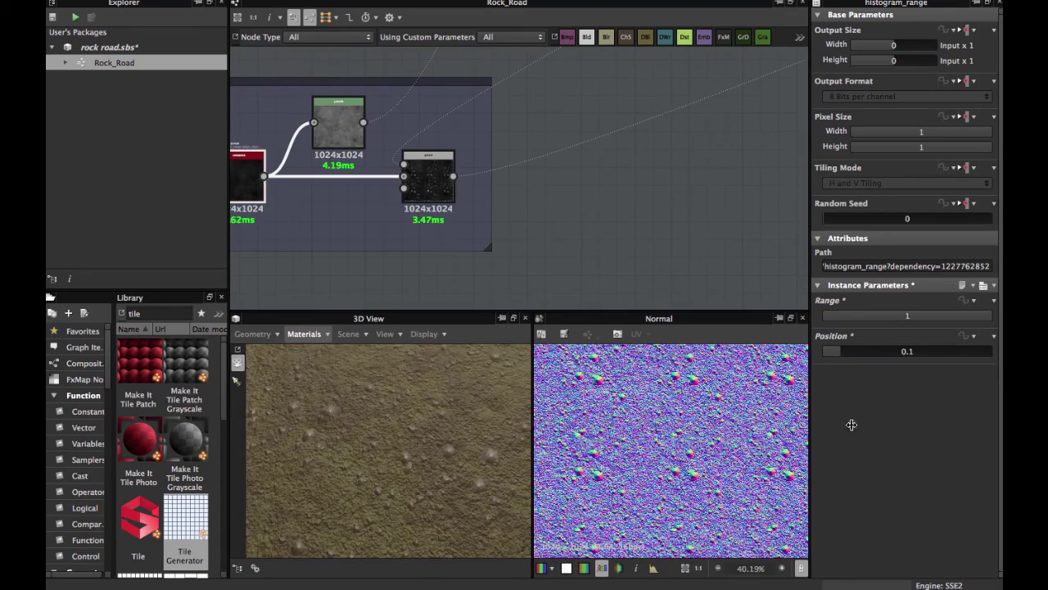
- Examine how the stones sit in the ground up close in the 3D view and the normal map
left_click_drag(414, 438, 435, 413)
scroll(677, 430, "up", 5)
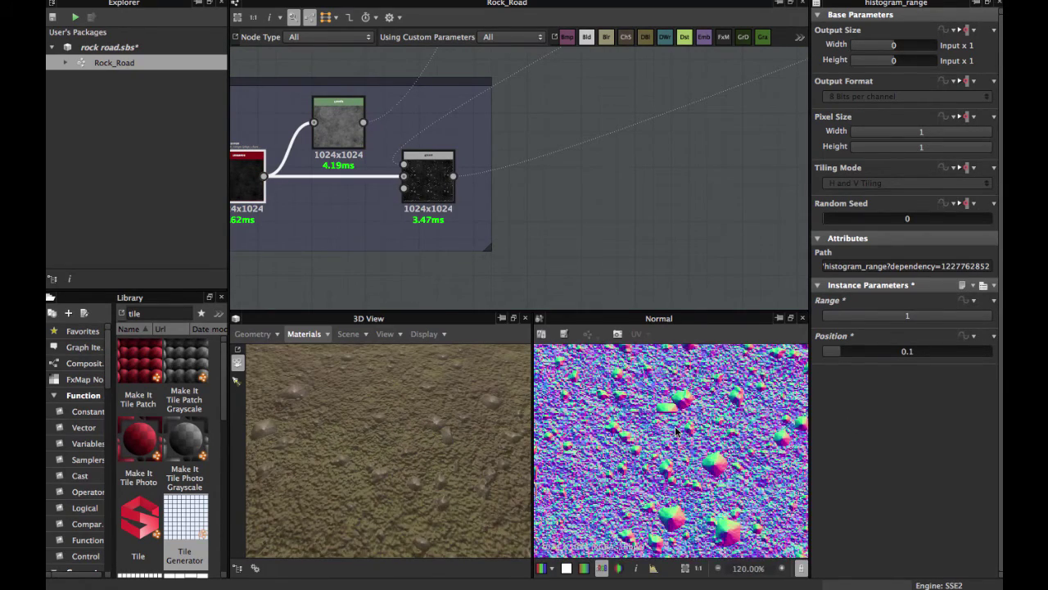
scroll(676, 431, "up", 2)
scroll(676, 431, "down", 9)
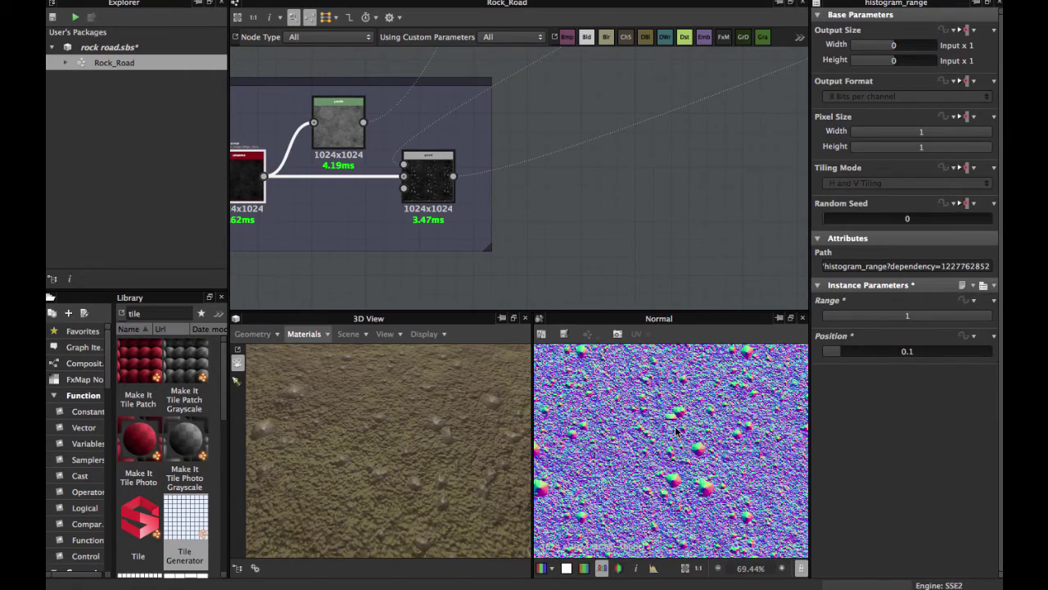
- Display the Ground frame's BnW Spots 3 noise, followed by the Histogram Range output it feeds
middle_click_drag(532, 185, 367, 250)
scroll(609, 178, "down", 4)
scroll(490, 217, "up", 3)
middle_click_drag(417, 221, 742, 191)
double_click(455, 182)
double_click(521, 182)
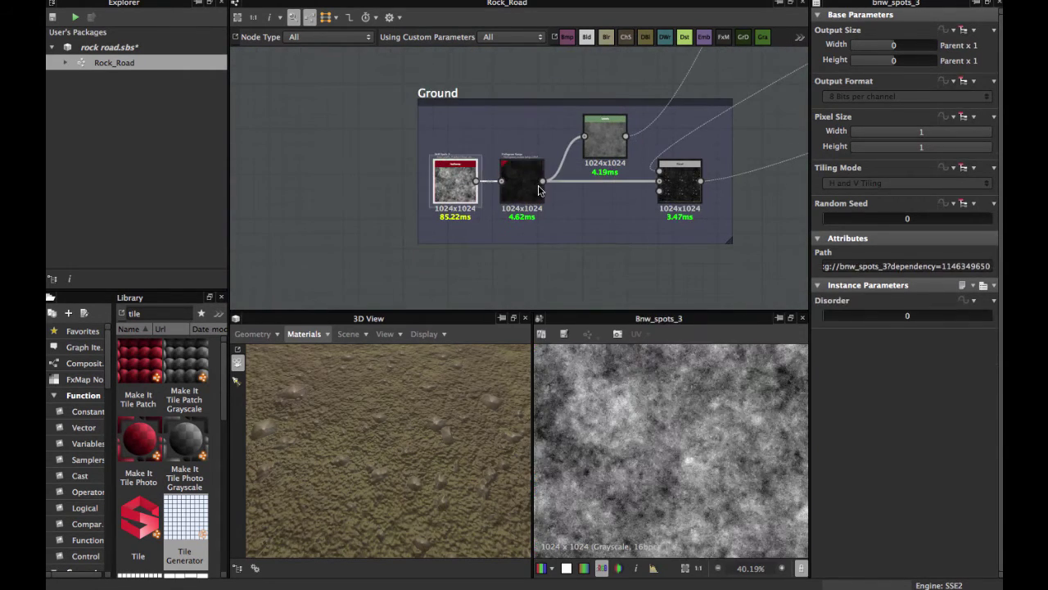
scroll(573, 210, "up", 3)
middle_click_drag(573, 210, 527, 213)
scroll(686, 407, "down", 4)
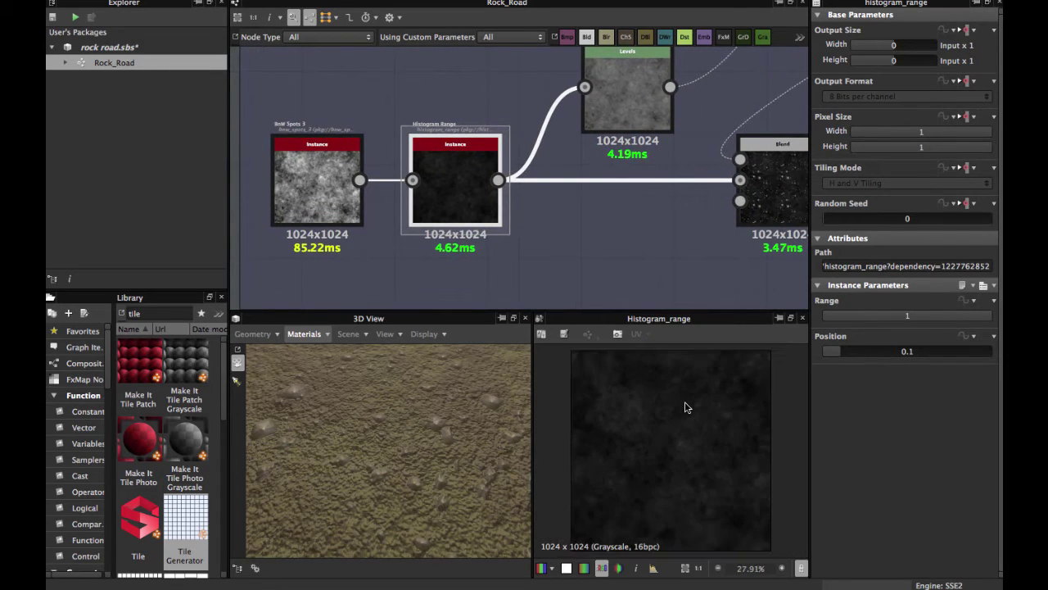
scroll(641, 384, "up", 1)
middle_click_drag(603, 204, 515, 270)
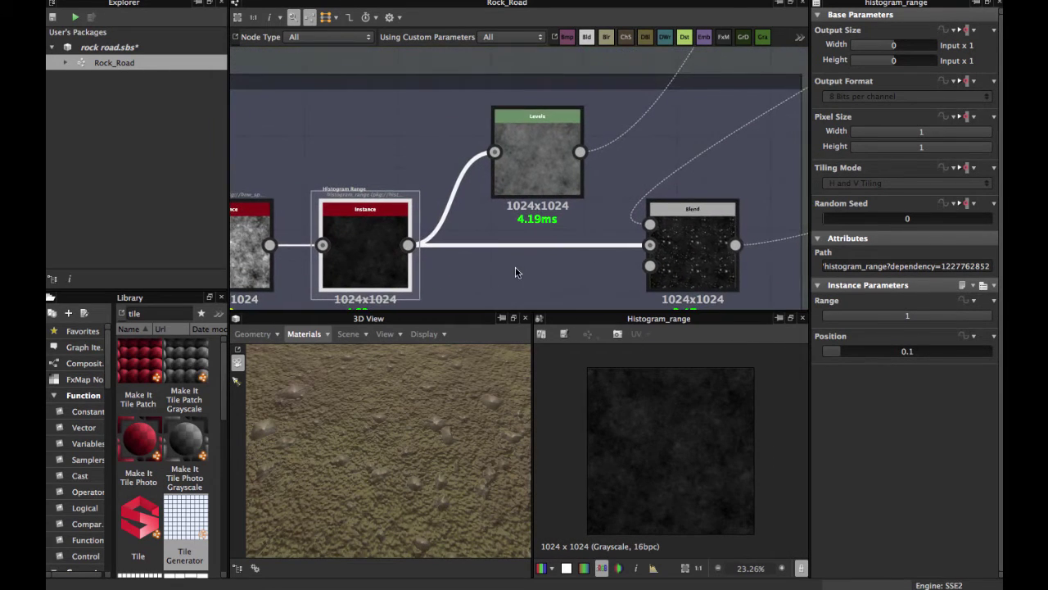
- Display the Ground frame's Levels node and trace its output connection up through the graph
double_click(537, 172)
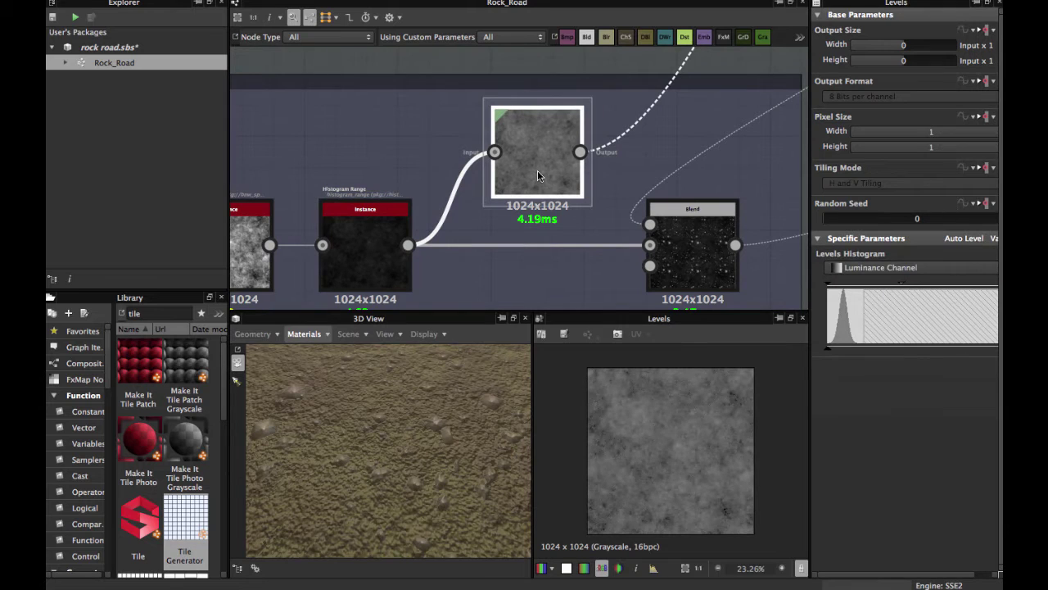
middle_click_drag(559, 162, 514, 212)
scroll(484, 182, "down", 3)
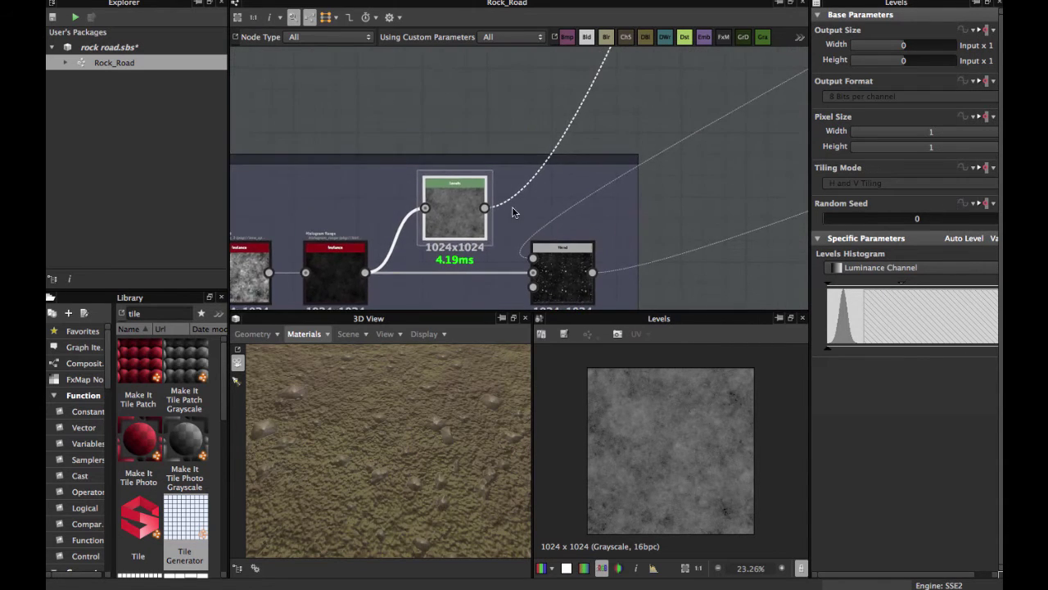
scroll(514, 212, "down", 4)
middle_click_drag(546, 152, 508, 182)
scroll(512, 183, "up", 1)
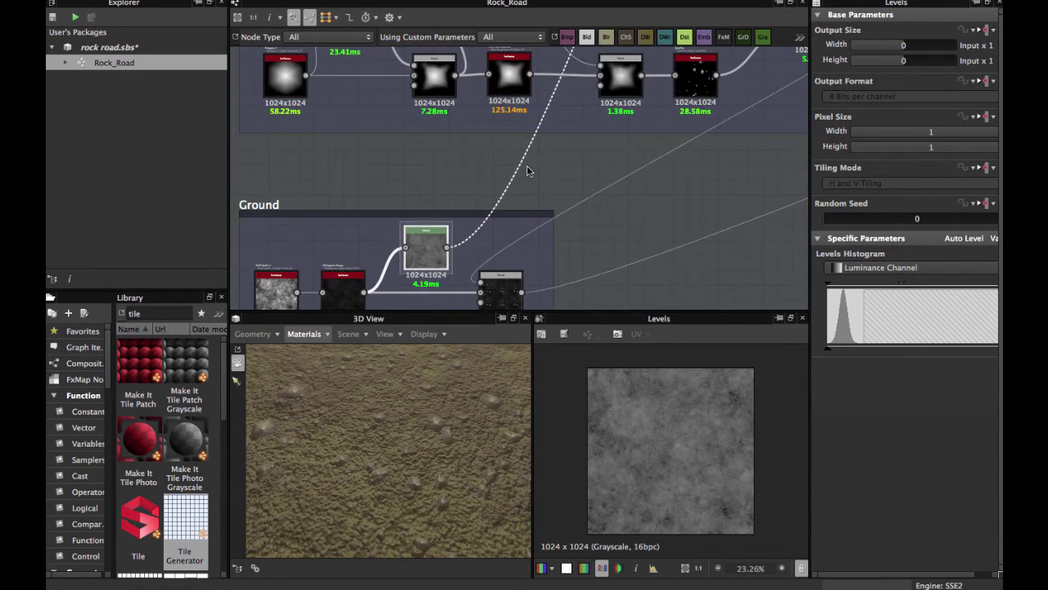
middle_click_drag(568, 96, 508, 259)
middle_click_drag(527, 171, 498, 280)
scroll(542, 179, "down", 4)
middle_click_drag(533, 201, 553, 92)
middle_click_drag(509, 256, 519, 160)
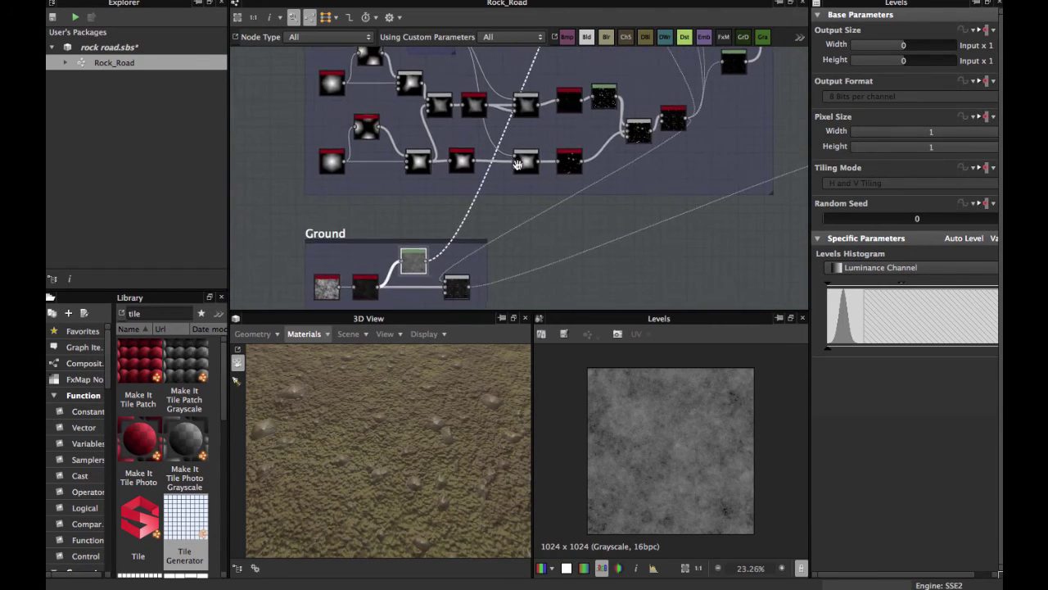
- Display the Ground frame's Histogram Range node and the Blend node that takes it as background
middle_click_drag(470, 277, 548, 147)
scroll(488, 168, "up", 3)
scroll(549, 164, "up", 3)
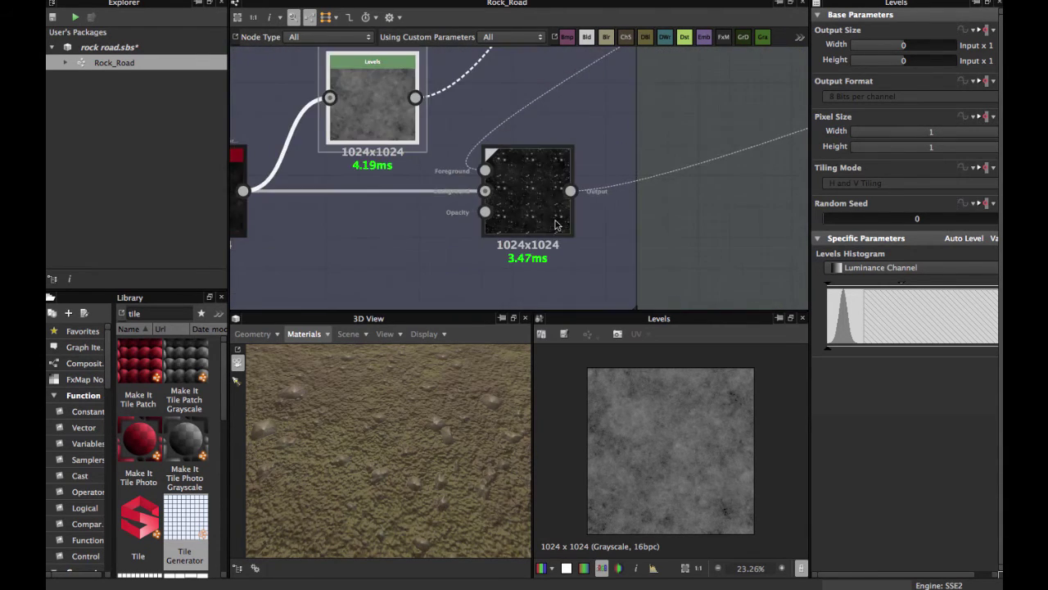
middle_click_drag(369, 206, 509, 205)
left_click(351, 188)
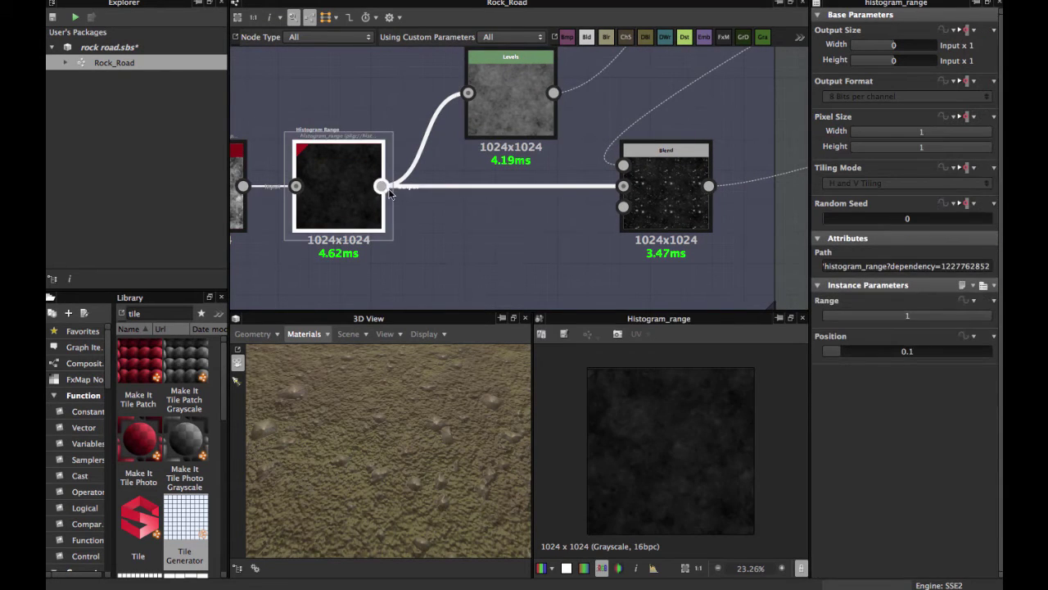
middle_click_drag(629, 194, 499, 214)
left_click(498, 216)
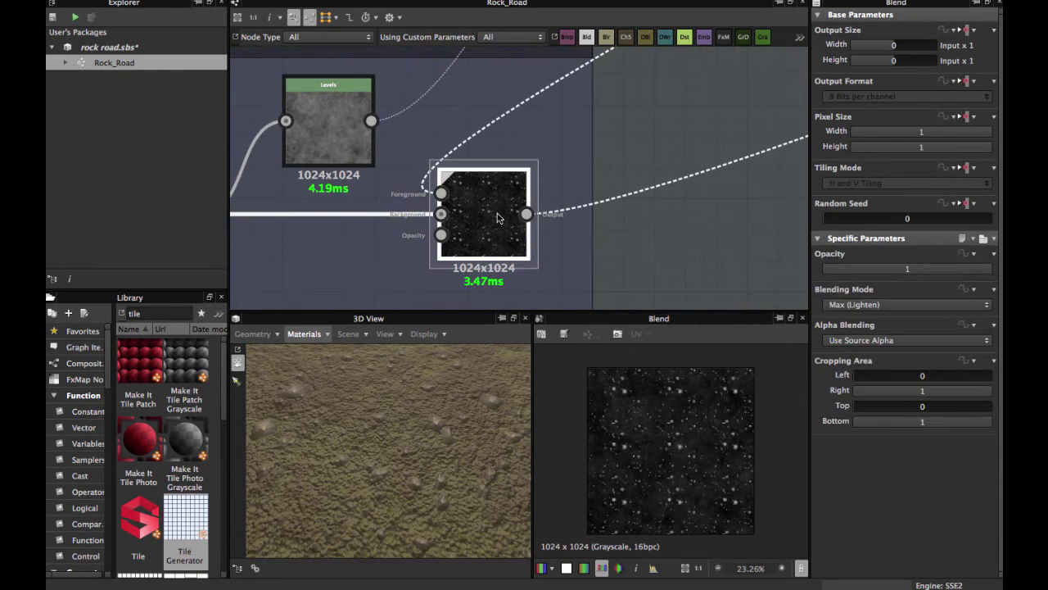
- Trace the Blend node's foreground connection back to the rock nodes and examine the blended height map up close
scroll(497, 217, "down", 2)
scroll(429, 231, "down", 2)
scroll(543, 161, "down", 3)
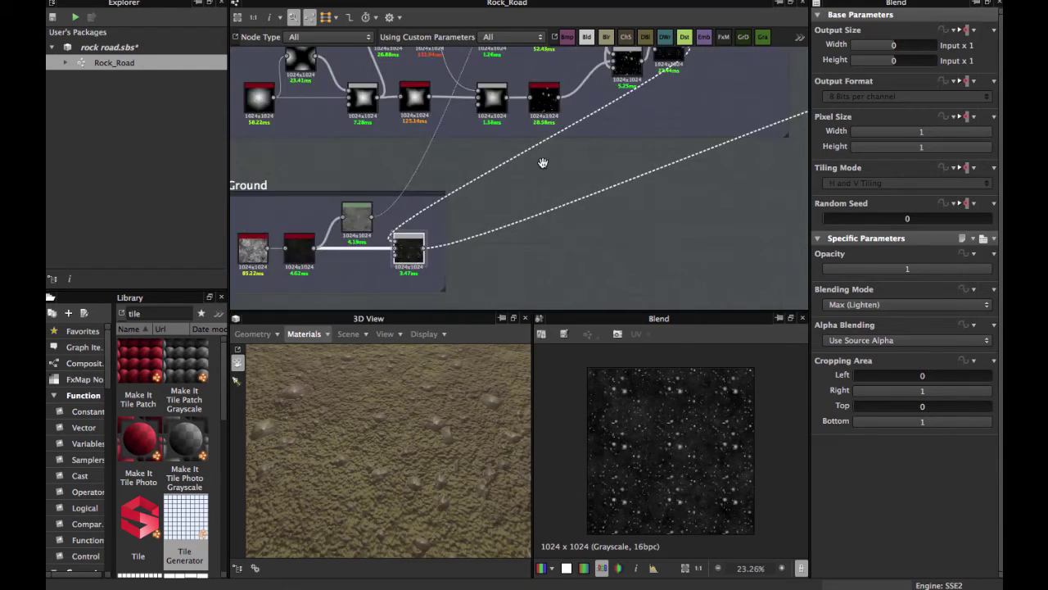
middle_click_drag(543, 161, 537, 194)
middle_click_drag(426, 185, 433, 237)
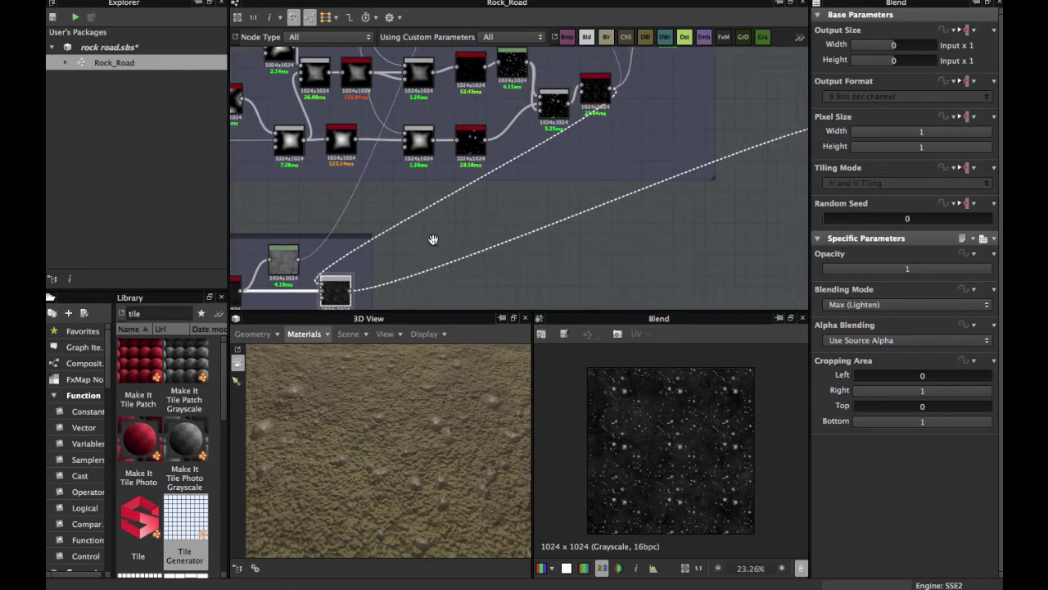
scroll(433, 237, "up", 4)
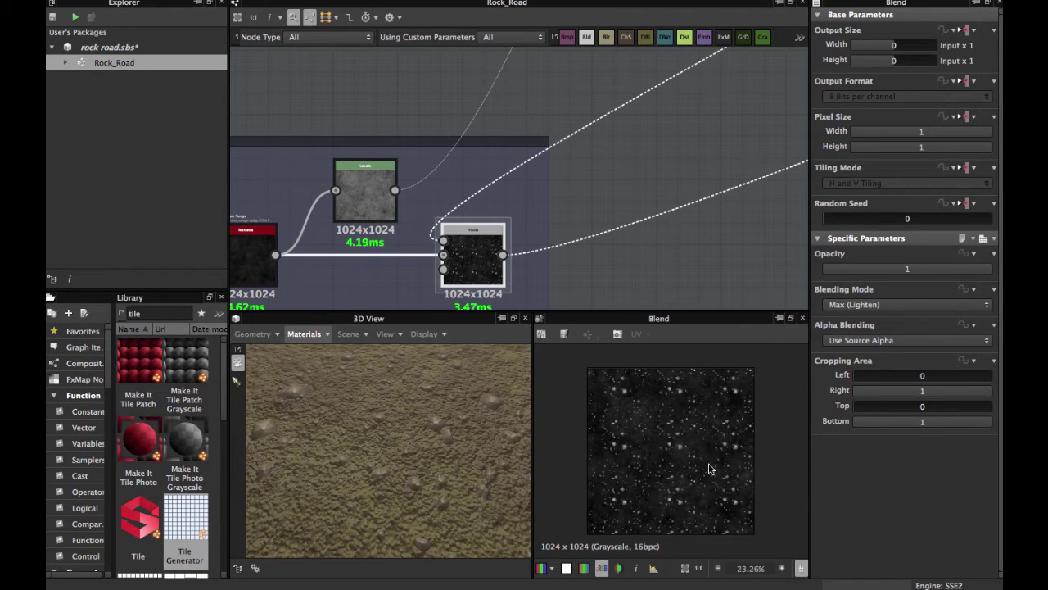
scroll(709, 469, "up", 4)
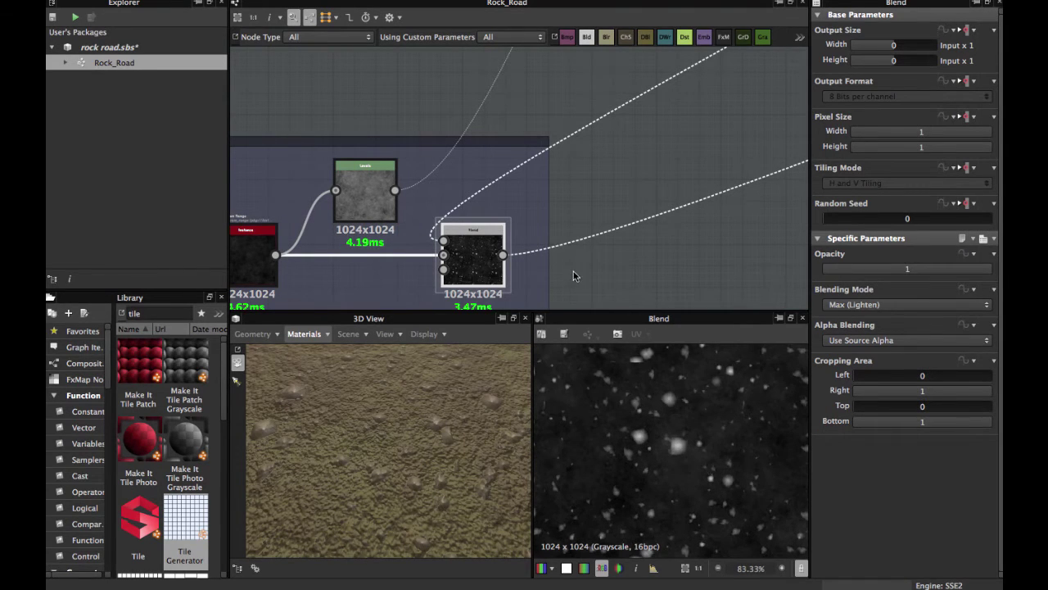
- Follow the Blend node's output to the Normal node and display the resulting normal map
scroll(573, 271, "down", 1)
middle_click_drag(617, 248, 492, 271)
middle_click_drag(648, 210, 488, 232)
middle_click_drag(625, 192, 484, 242)
middle_click_drag(583, 188, 449, 246)
scroll(449, 246, "down", 2)
middle_click_drag(706, 191, 552, 216)
scroll(553, 211, "up", 3)
left_click(552, 173)
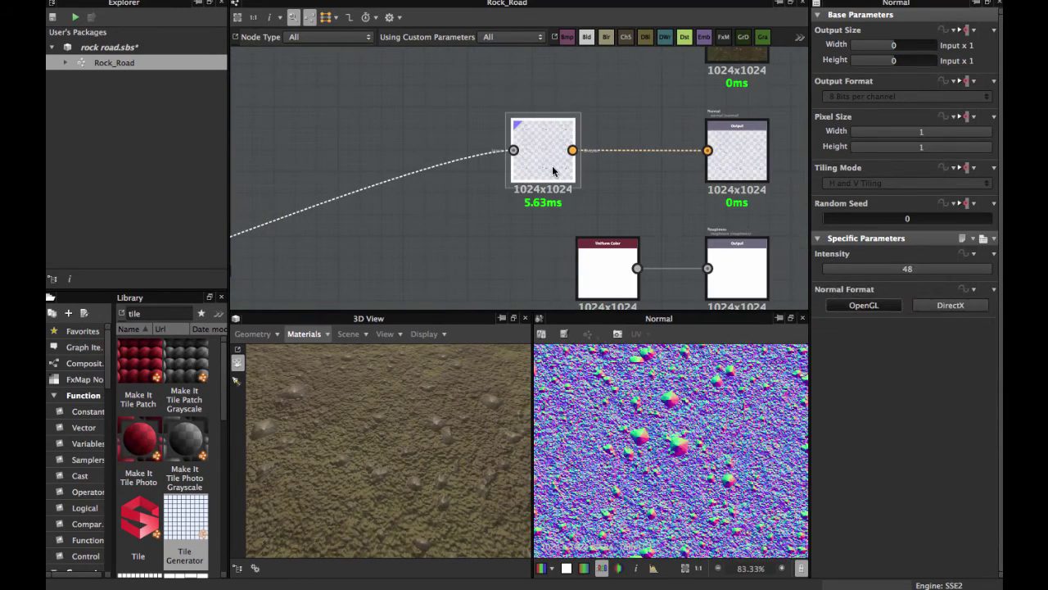
scroll(676, 455, "down", 2)
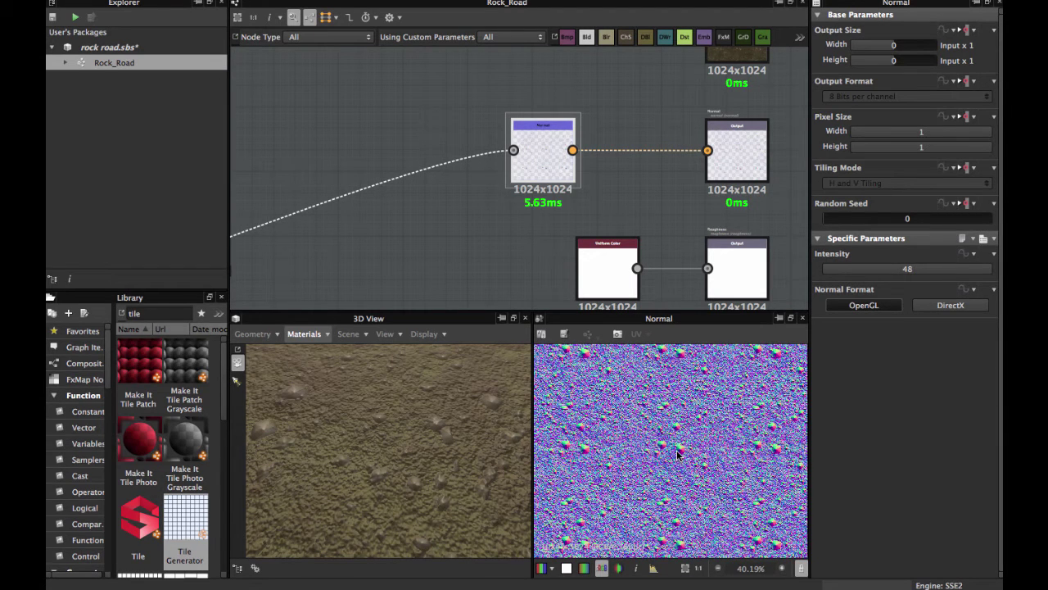
- Show the attributes of the Normal output node and return to the Normal node's parameters
middle_click_drag(657, 142, 594, 169)
left_click(676, 175)
left_click(488, 187)
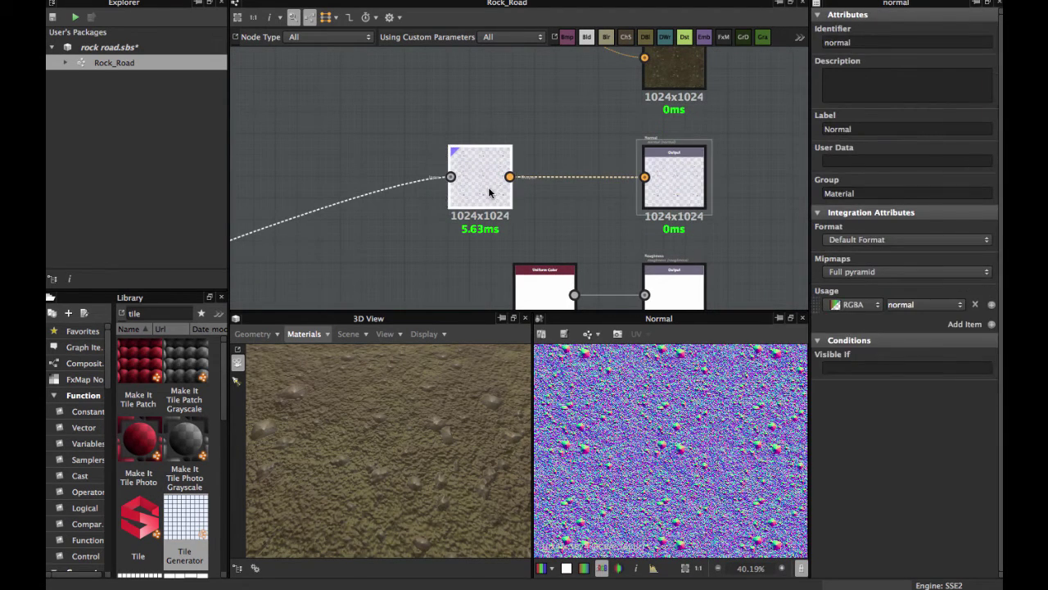
- Go to the Color frame and display the light tan Gradient Map with its gradient
middle_click_drag(660, 147, 742, 122)
scroll(670, 180, "down", 3)
middle_click_drag(667, 184, 584, 105)
middle_click_drag(614, 157, 675, 262)
middle_click_drag(592, 112, 672, 197)
middle_click_drag(554, 139, 677, 207)
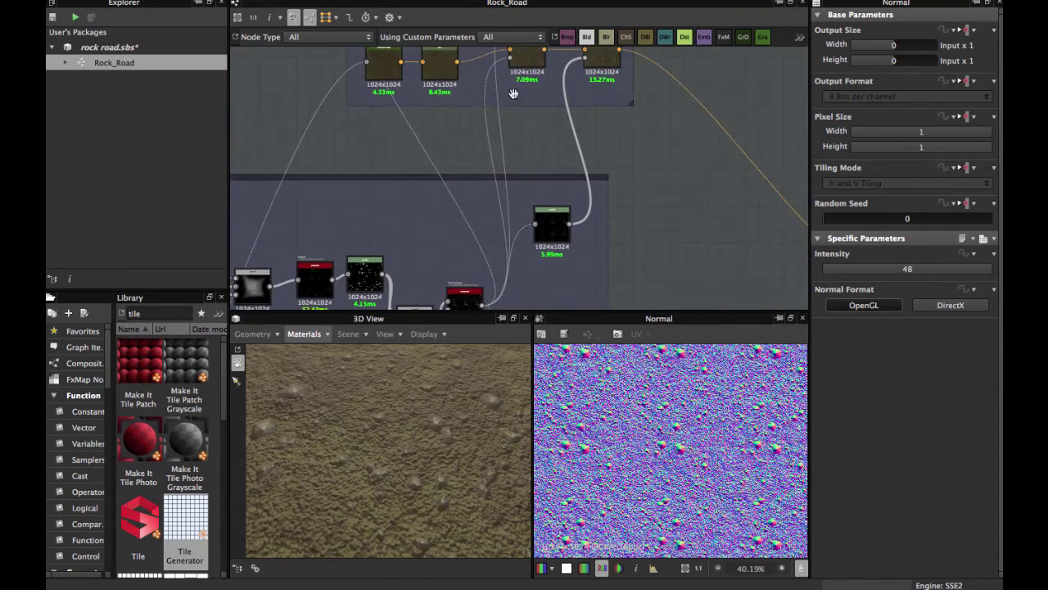
middle_click_drag(512, 94, 630, 112)
scroll(493, 98, "up", 5)
scroll(493, 97, "left", 5)
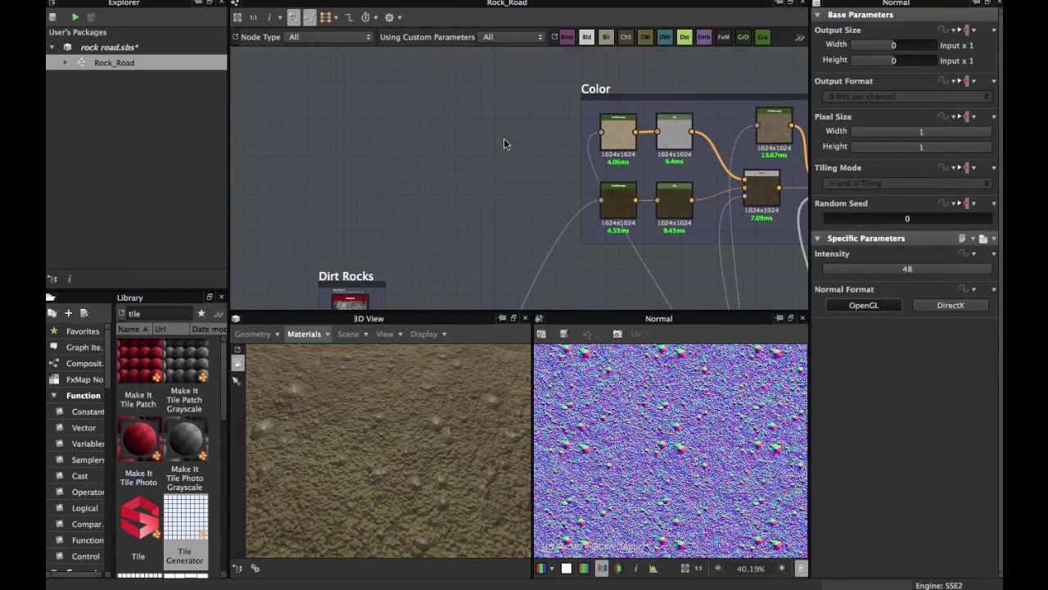
scroll(504, 144, "up", 5)
scroll(524, 87, "down", 1)
left_click(510, 123)
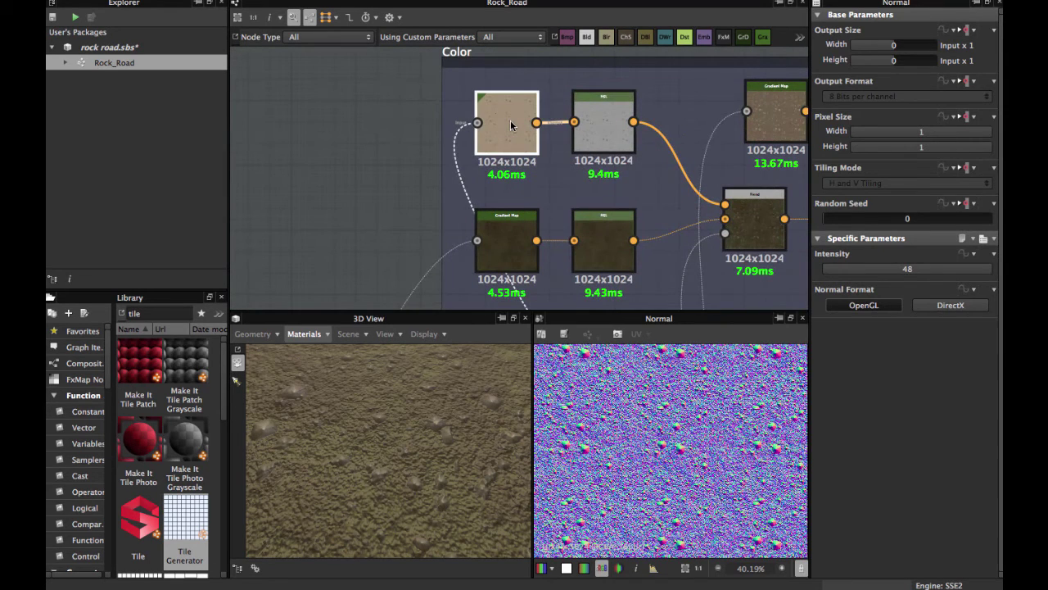
double_click(510, 123)
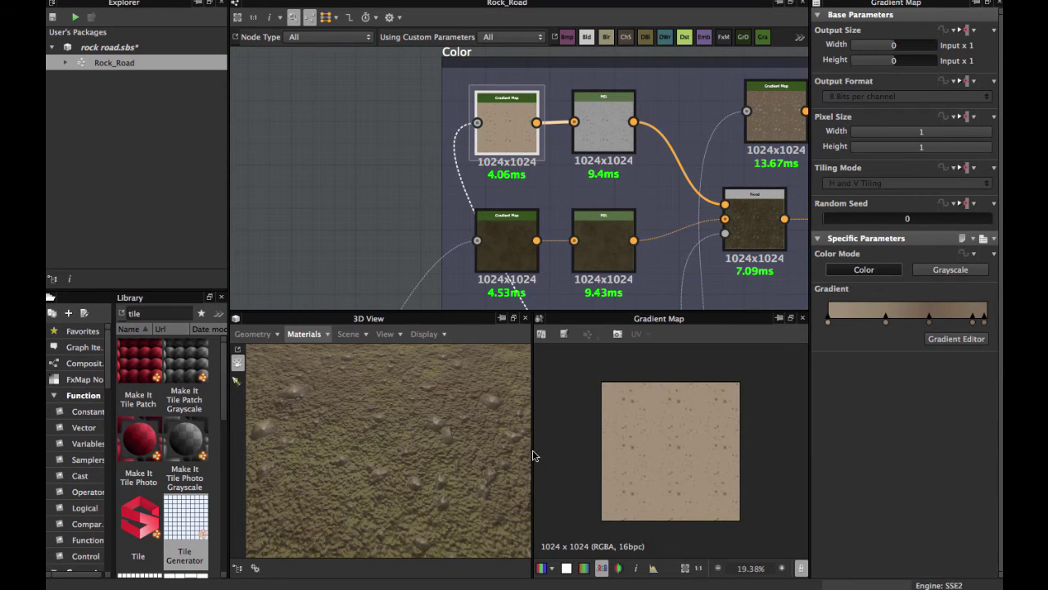
- Inspect the whole textured plane from several angles in 3D and display the Color frame's dark green-brown Gradient Map
scroll(366, 454, "down", 10)
left_click_drag(366, 454, 480, 503)
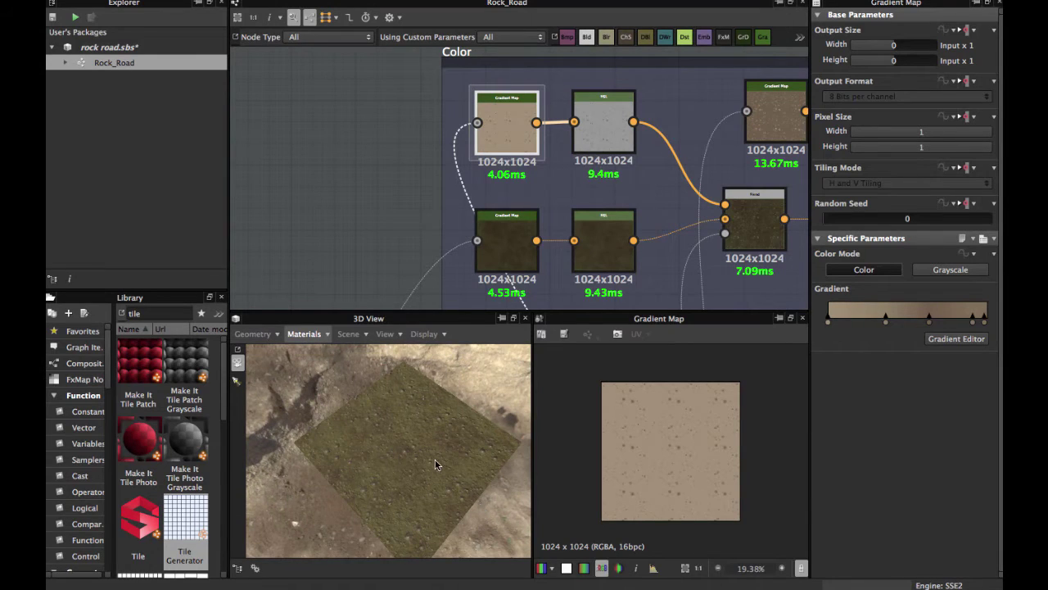
left_click_drag(327, 380, 387, 403)
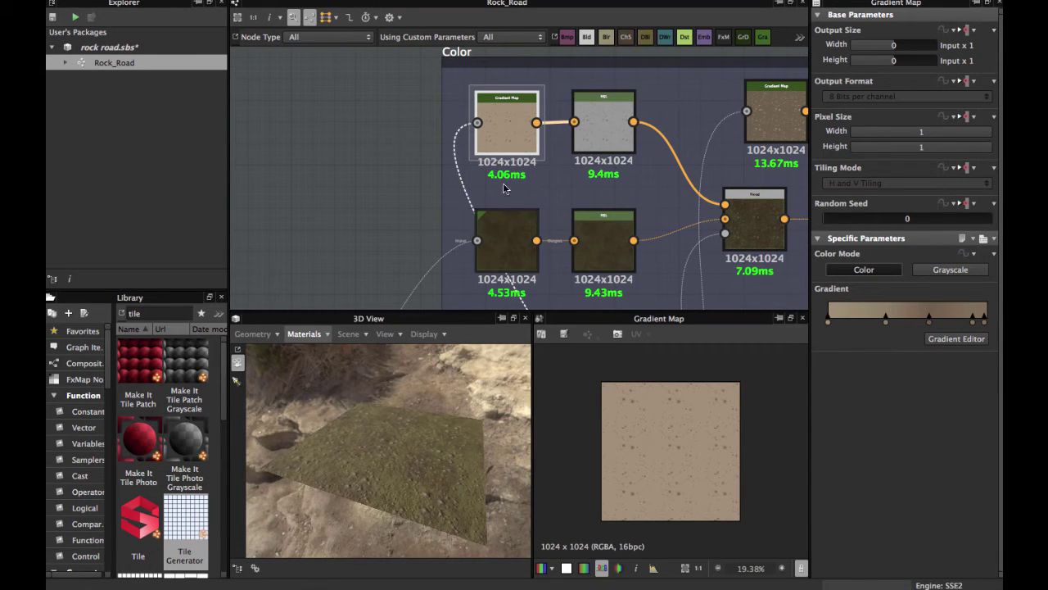
left_click(515, 244)
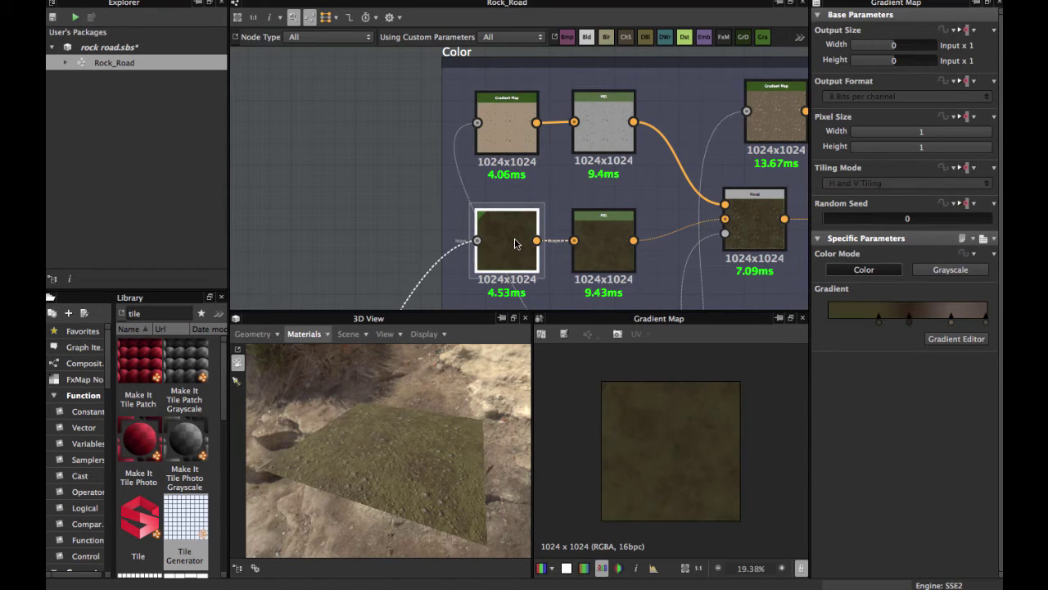
left_click_drag(285, 434, 364, 377)
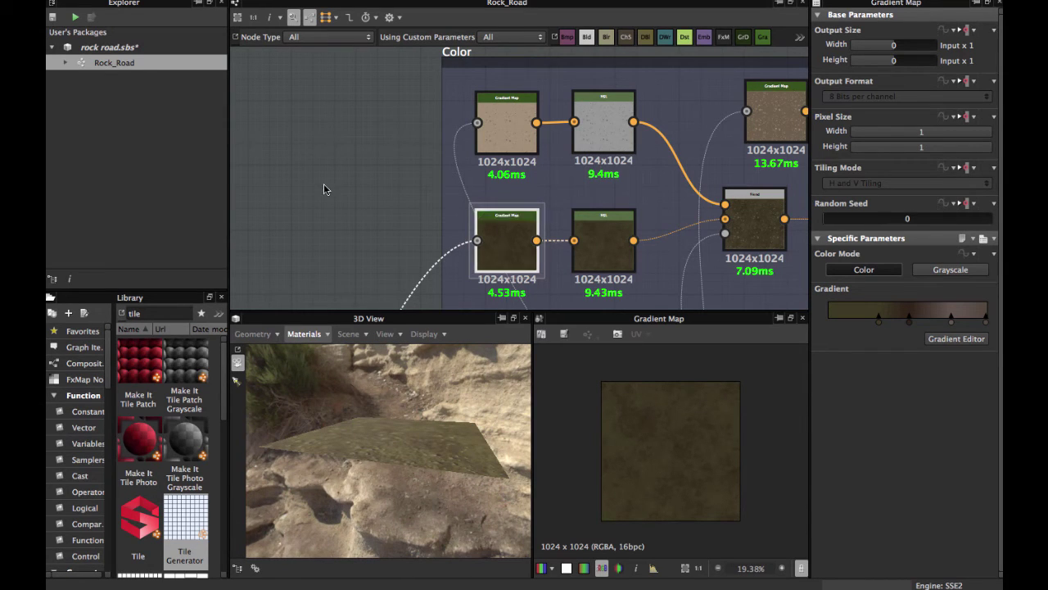
- Add a Gradient Map node in the empty graph area beside the Color frame
left_click(323, 183)
key("space")
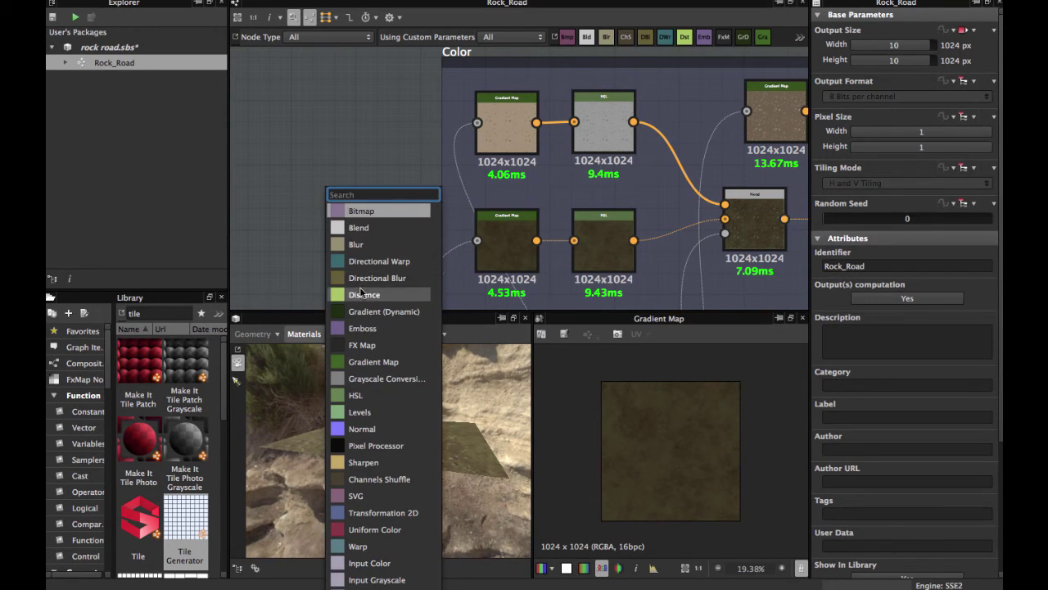
left_click(372, 362)
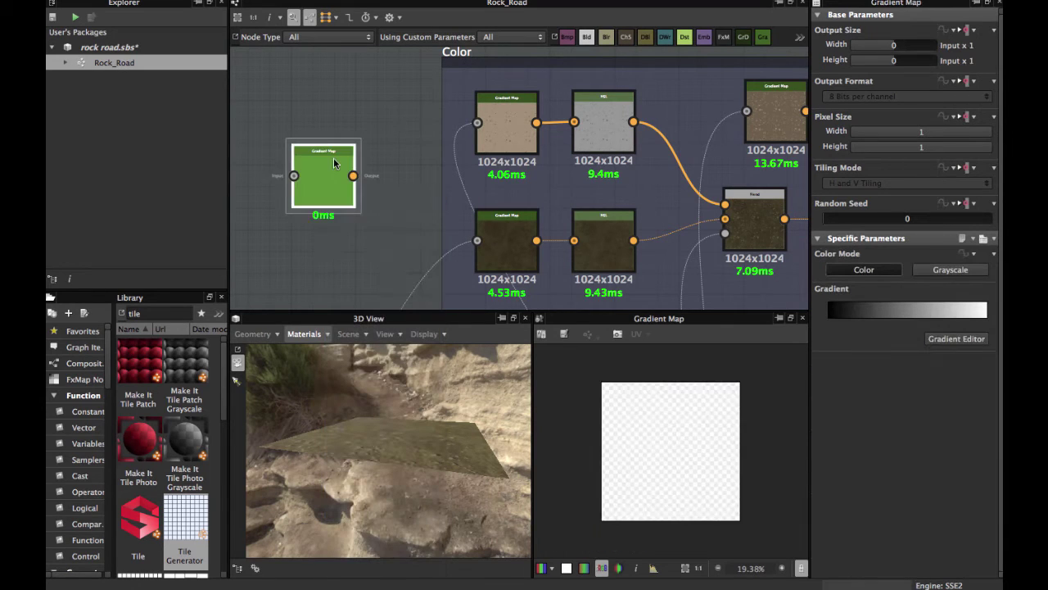
- Pick the new Gradient Map's gradient from the 3D View background and place the node close to the Color frame
left_click(954, 339)
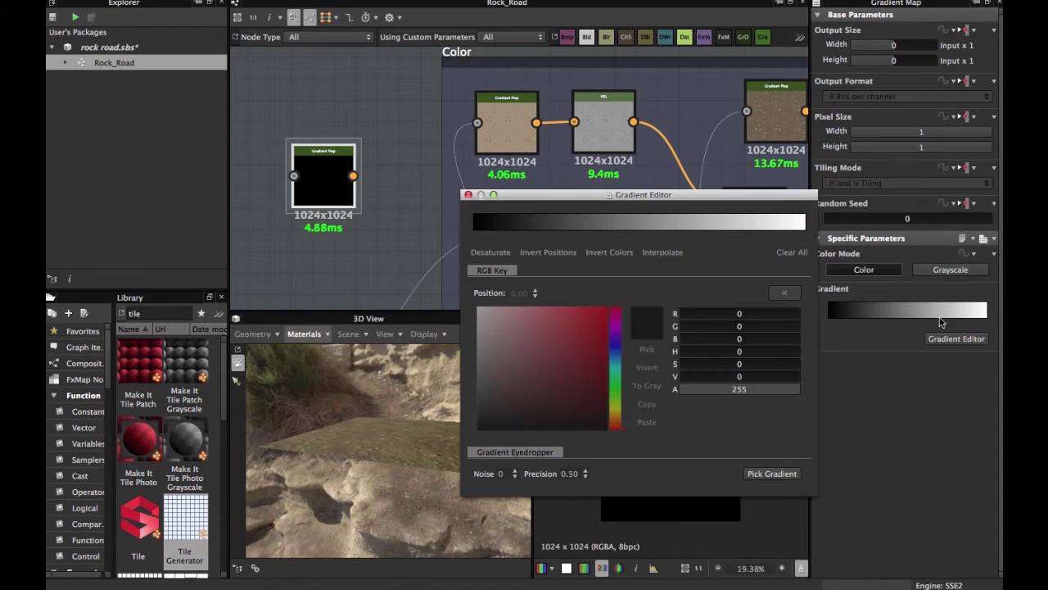
left_click(762, 468)
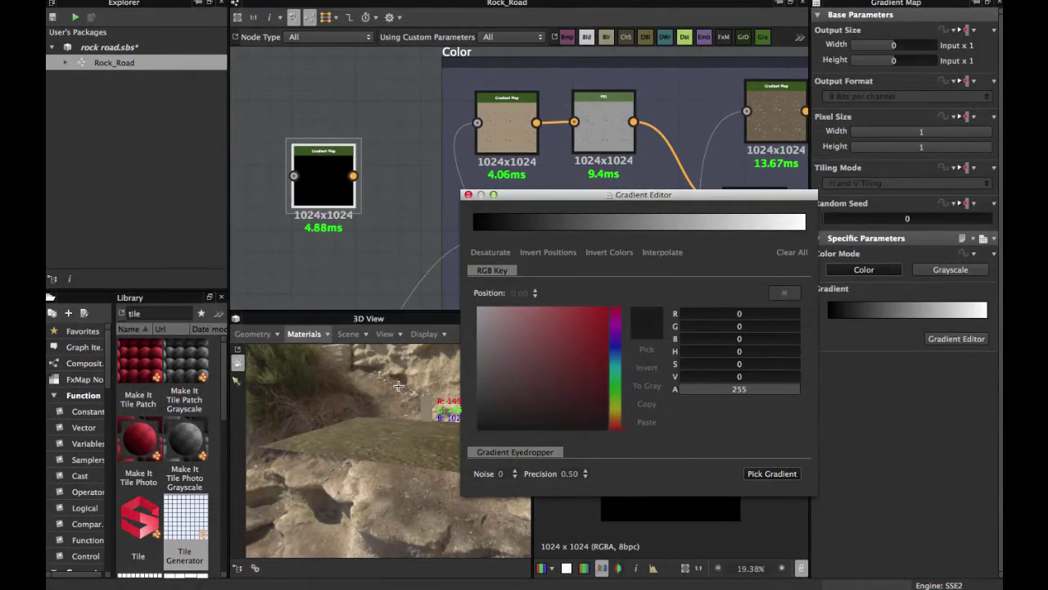
left_click(344, 404)
left_click(468, 195)
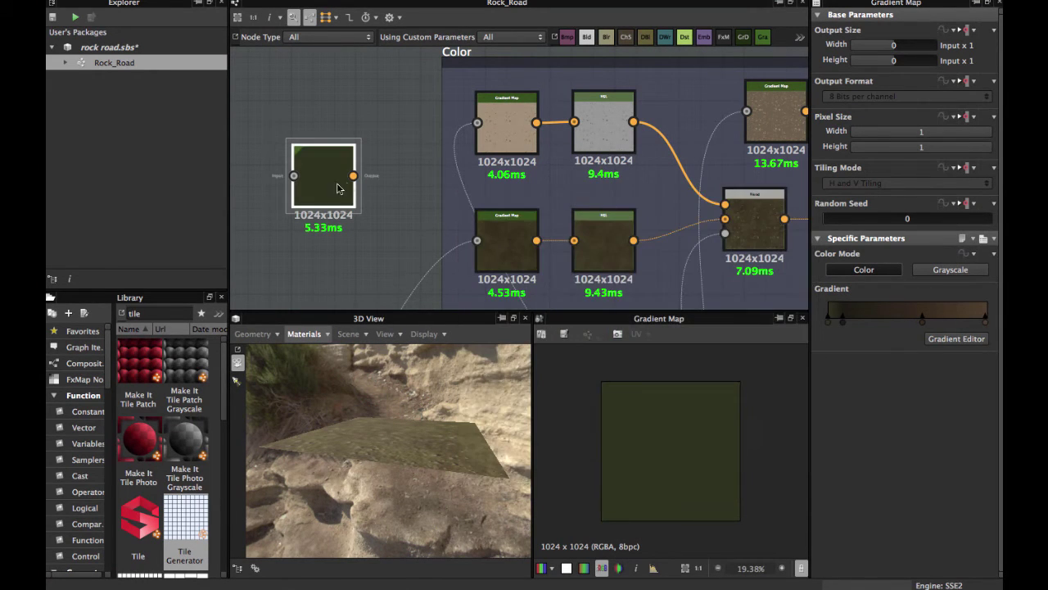
left_click_drag(336, 185, 421, 163)
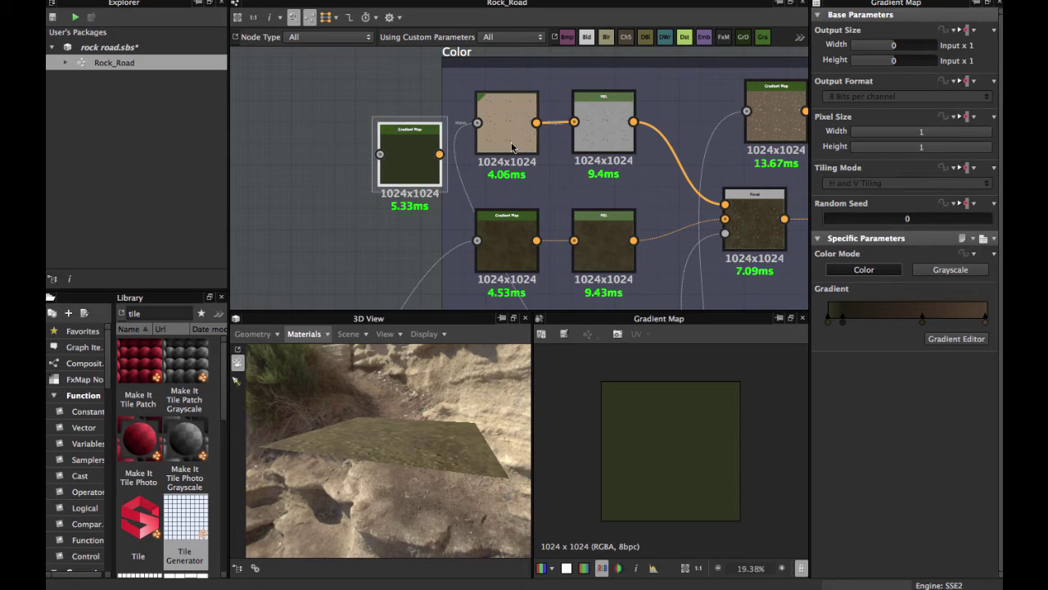
- Compare with the dark Gradient Map, then resample the new node's gradient along a line from the bush to the ground in the background
left_click(492, 244)
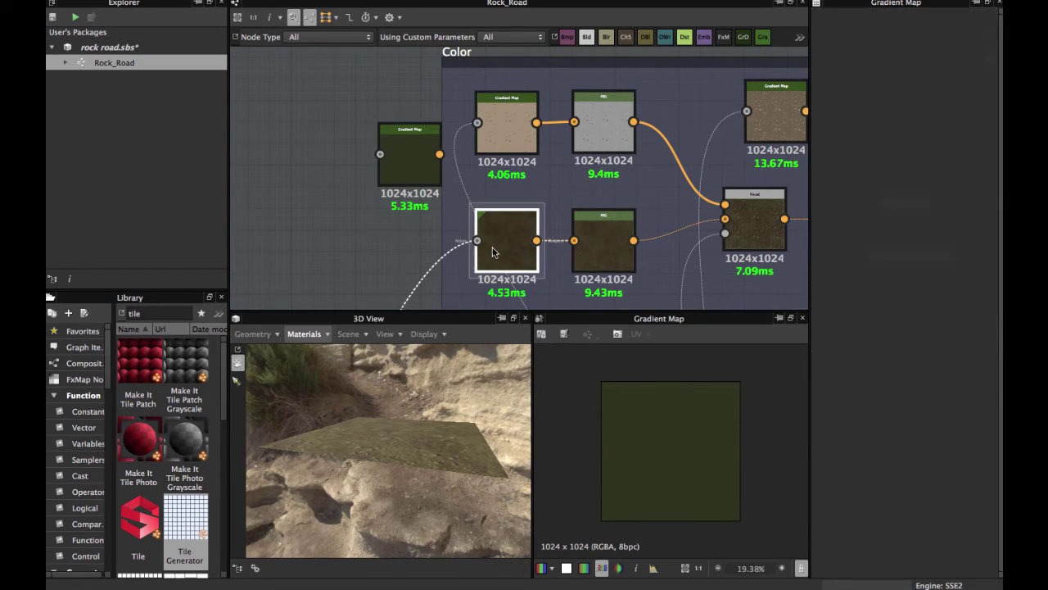
left_click(384, 169)
scroll(397, 219, "down", 1)
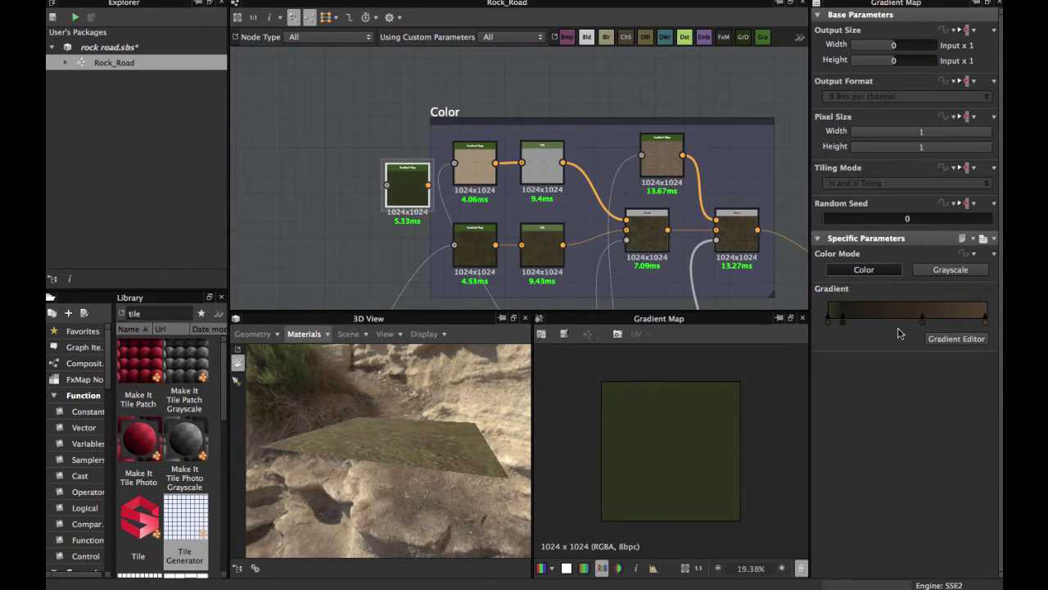
left_click(956, 338)
left_click(771, 473)
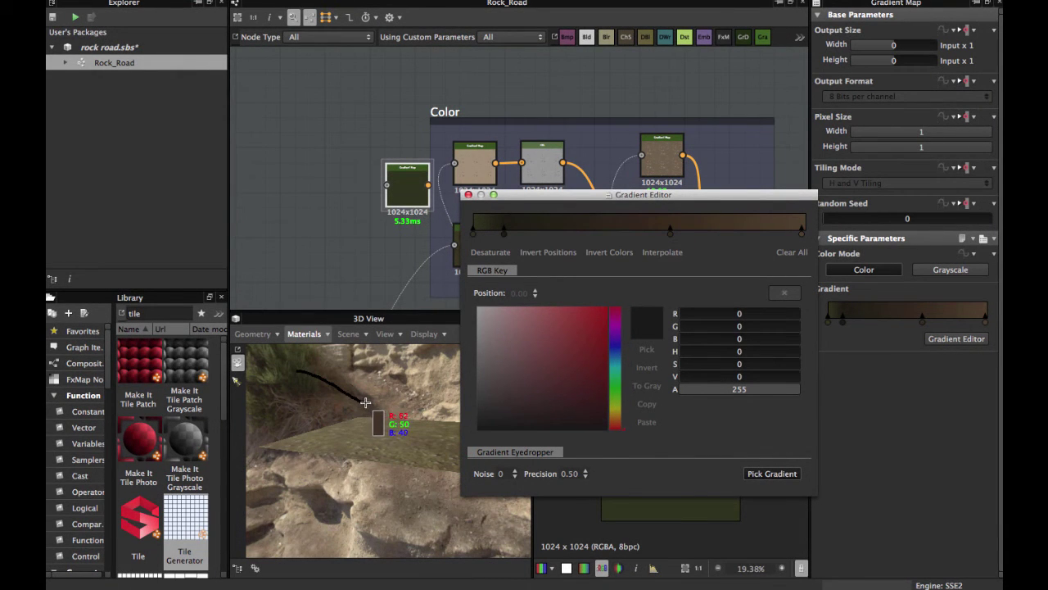
left_click_drag(365, 401, 367, 402)
left_click(469, 197)
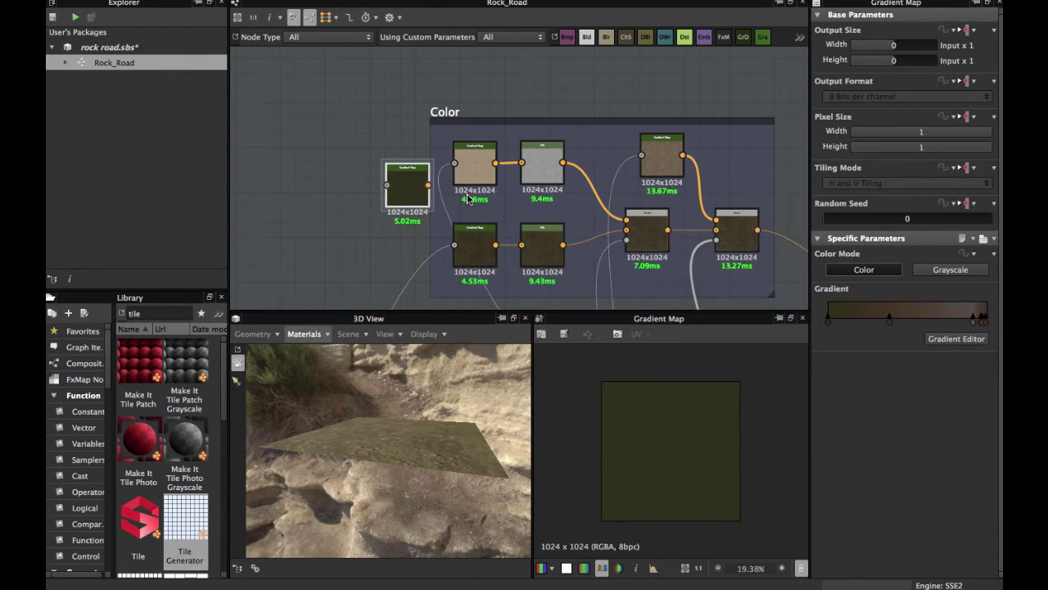
- Trace the Color frame's connections down to the Ground frame and display the noise-based Levels node
scroll(468, 197, "up", 2)
scroll(404, 244, "down", 2)
middle_click_drag(410, 303, 470, 144)
scroll(435, 216, "down", 2)
middle_click_drag(465, 240, 480, 186)
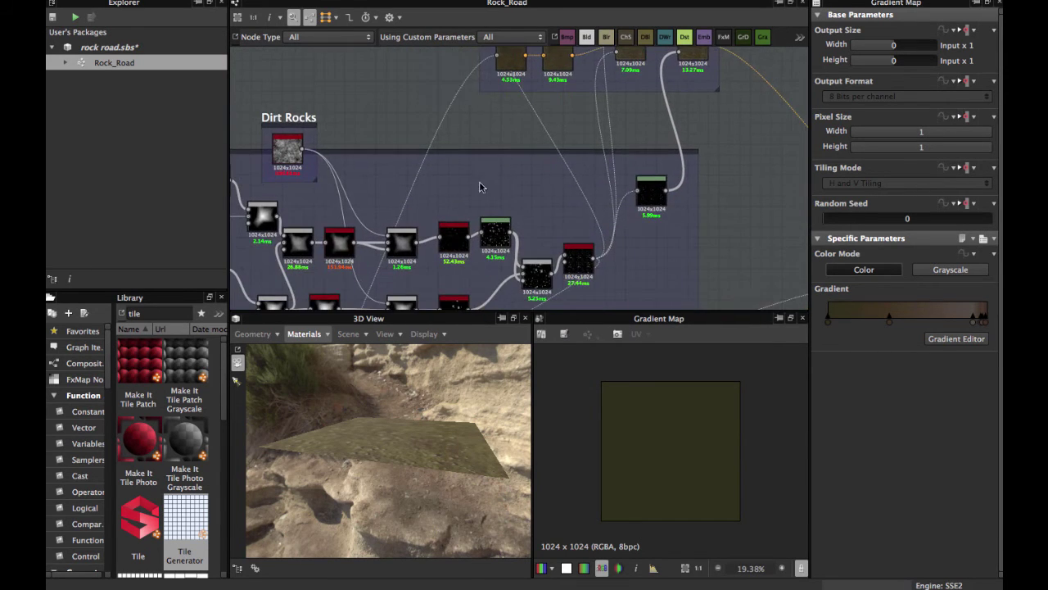
mouse_move(473, 131)
middle_mouse_down()
mouse_move(515, 209)
mouse_move(483, 123)
middle_mouse_up()
middle_click_drag(468, 183, 510, 131)
middle_click_drag(416, 271, 430, 179)
middle_click_drag(386, 253, 447, 193)
scroll(406, 194, "up", 3)
left_click(406, 200)
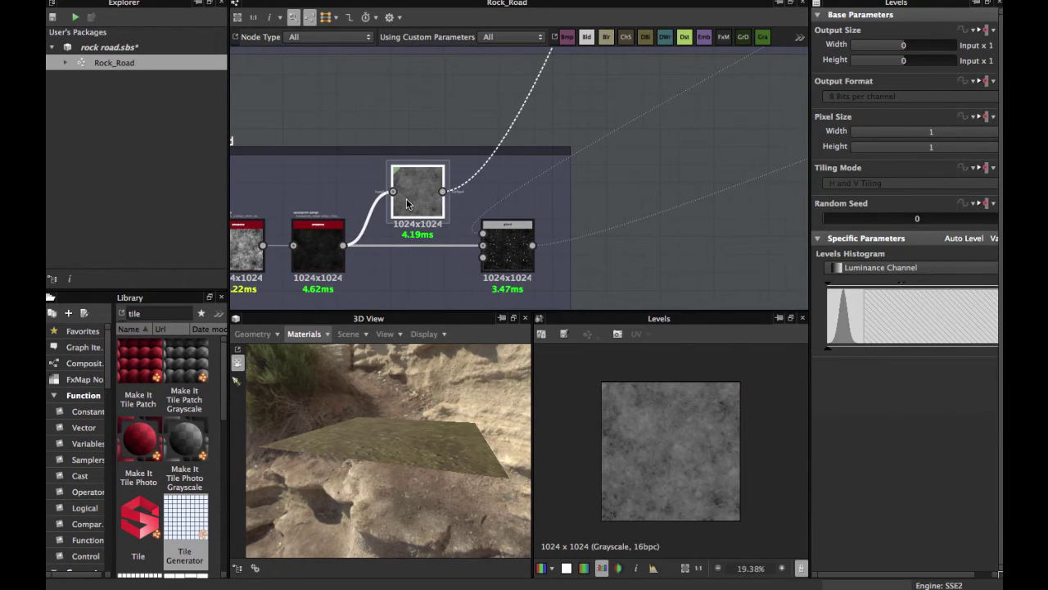
- Follow the Levels output back to the Color frame and examine the light tan Gradient Map up close
middle_click_drag(505, 141, 443, 248)
middle_click_drag(508, 117, 433, 254)
middle_click_drag(484, 148, 465, 159)
scroll(470, 149, "down", 3)
middle_click_drag(514, 187, 526, 99)
middle_click_drag(519, 229, 575, 394)
left_click(557, 221)
scroll(559, 176, "up", 3)
middle_click_drag(472, 133, 442, 205)
left_click(471, 140)
scroll(470, 140, "down", 3)
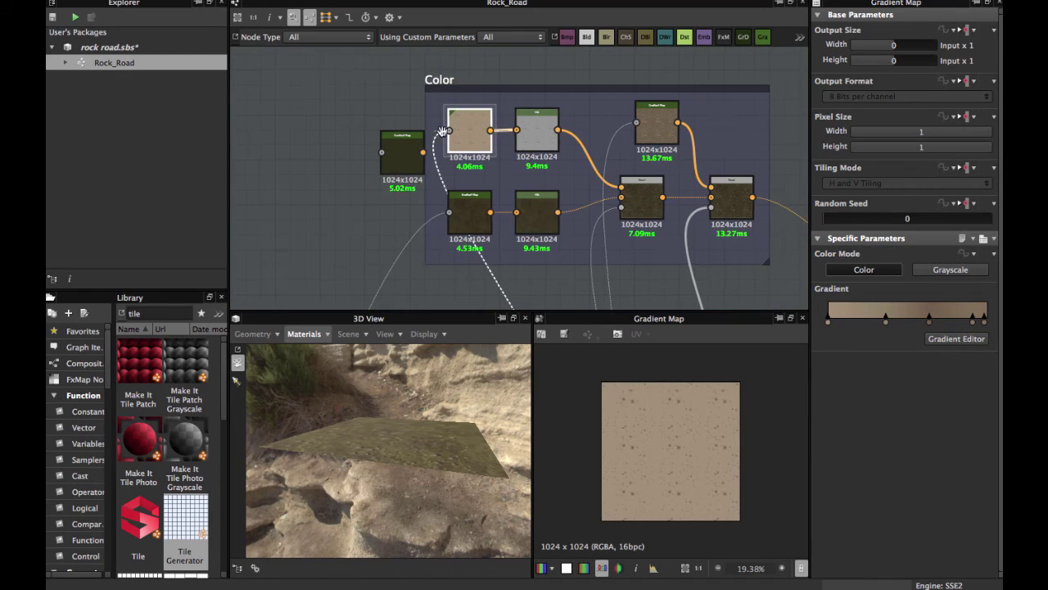
scroll(656, 469, "up", 6)
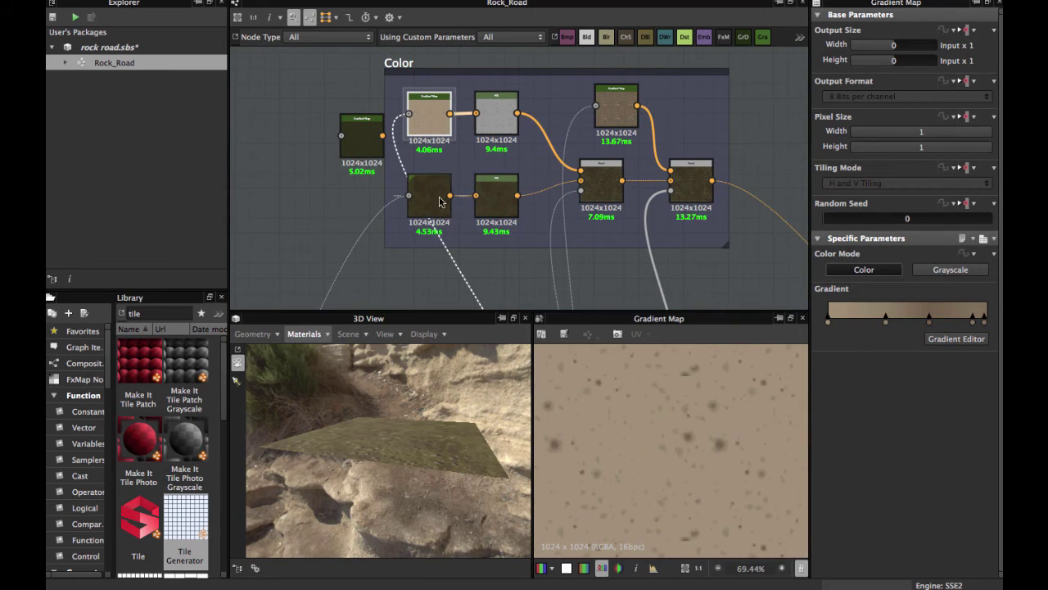
- Display the dark Gradient Map and the HSL node it feeds, comparing them with the plane seen from above
left_click(430, 200)
scroll(633, 435, "down", 6)
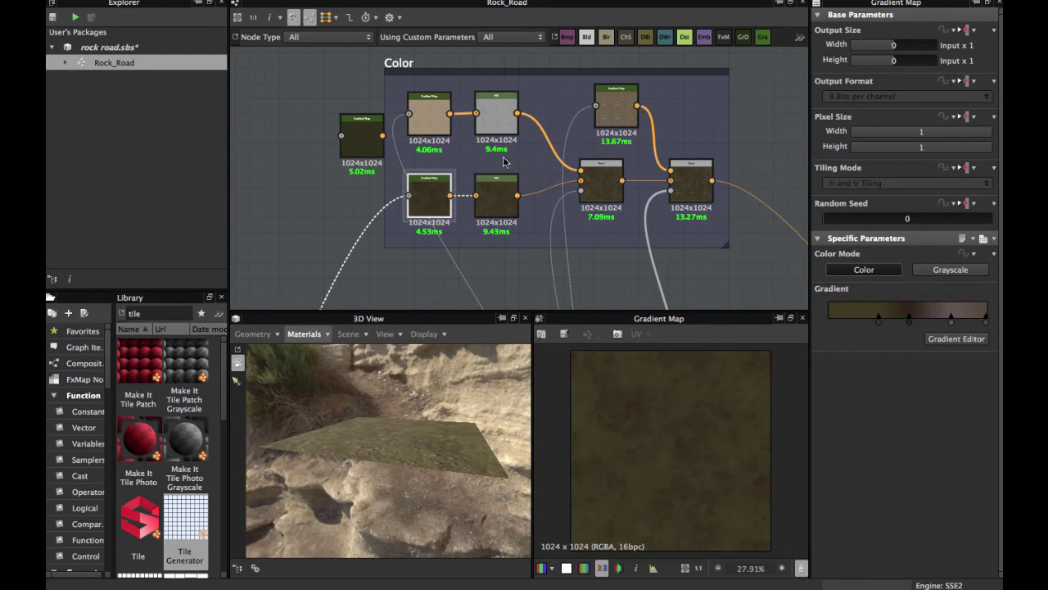
left_click(497, 200)
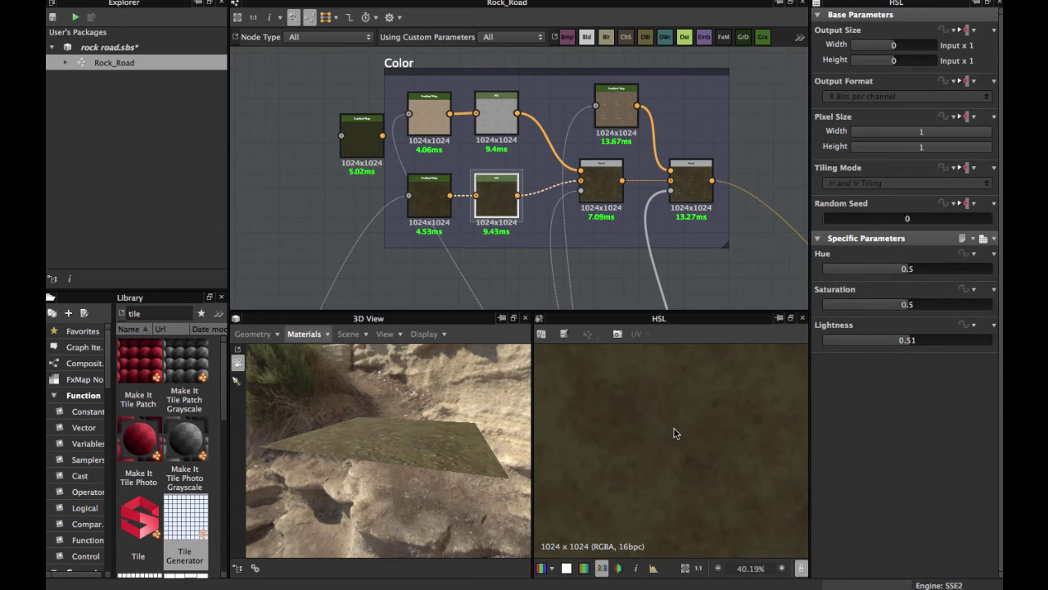
left_click_drag(428, 435, 440, 477)
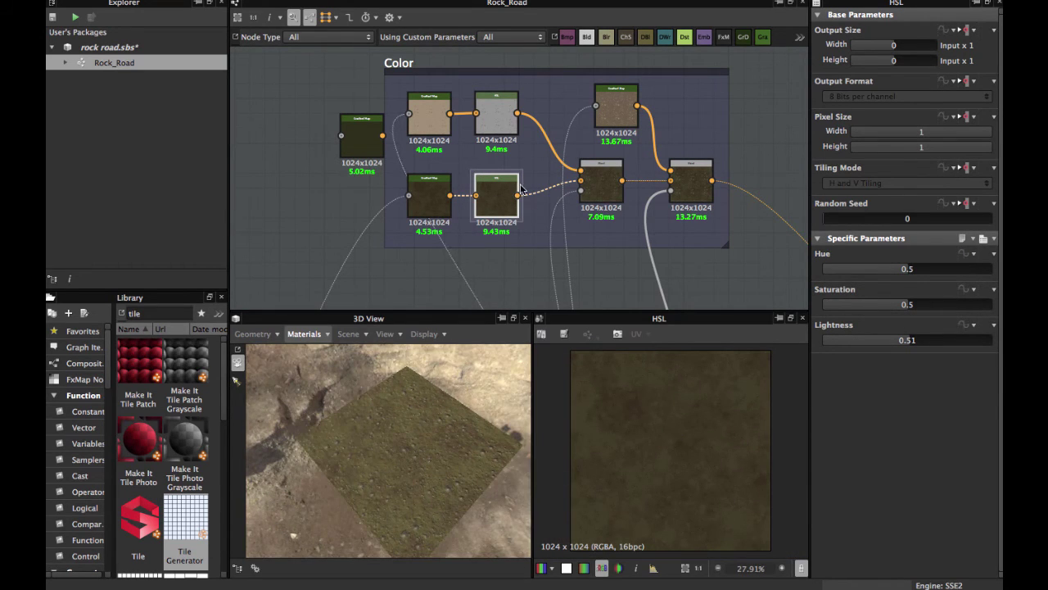
scroll(466, 182, "up", 5)
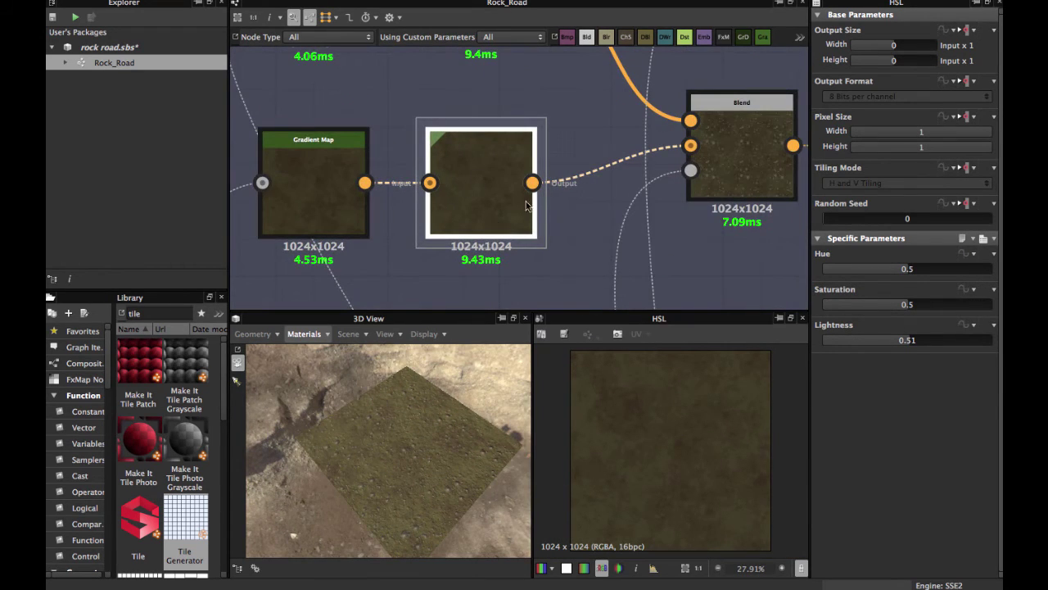
scroll(493, 199, "up", 2)
scroll(485, 221, "down", 2)
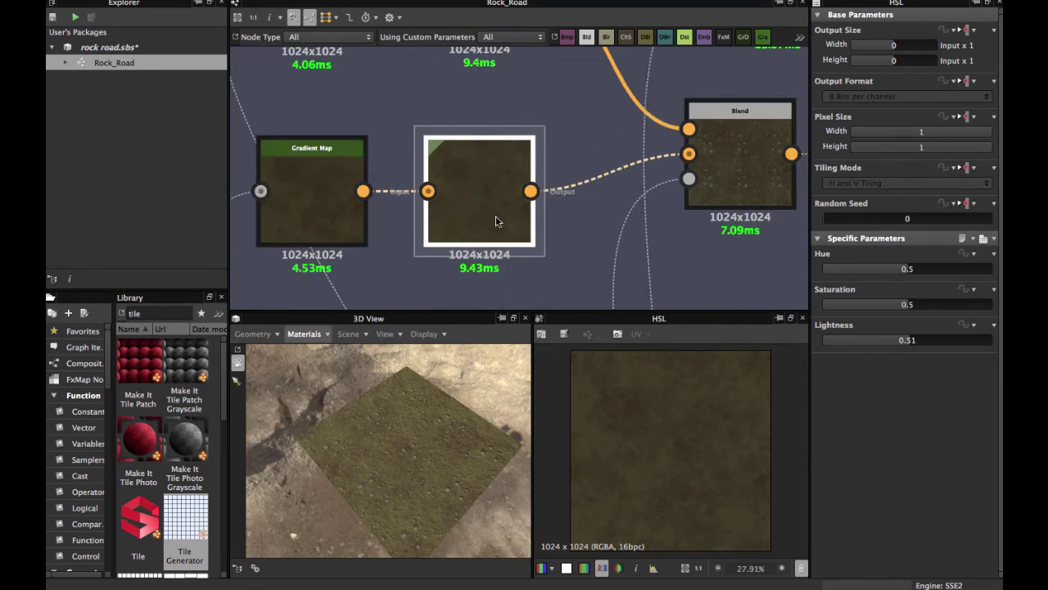
middle_click_drag(501, 282, 489, 209)
- Look up the HSL filter in the list of available nodes, then show the dark branch's HSL parameters again
key("space")
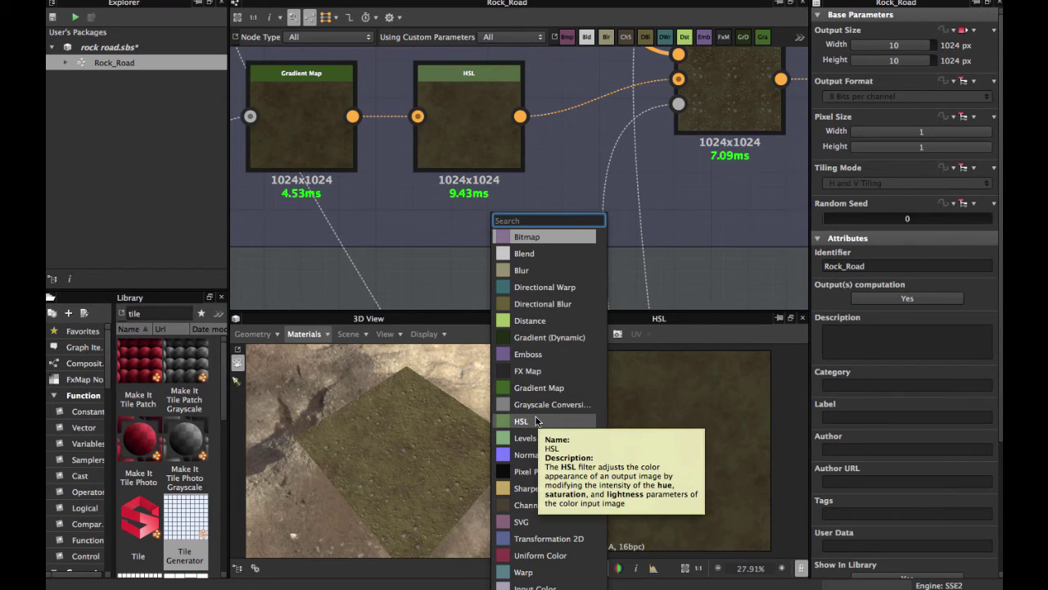
left_click(405, 197)
left_click(466, 137)
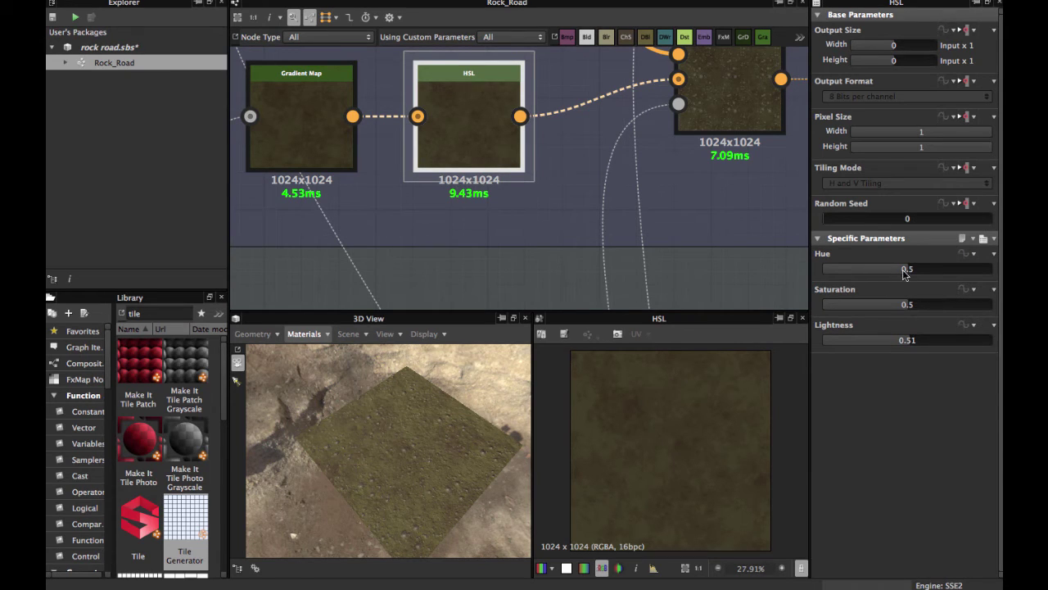
scroll(484, 200, "down", 3)
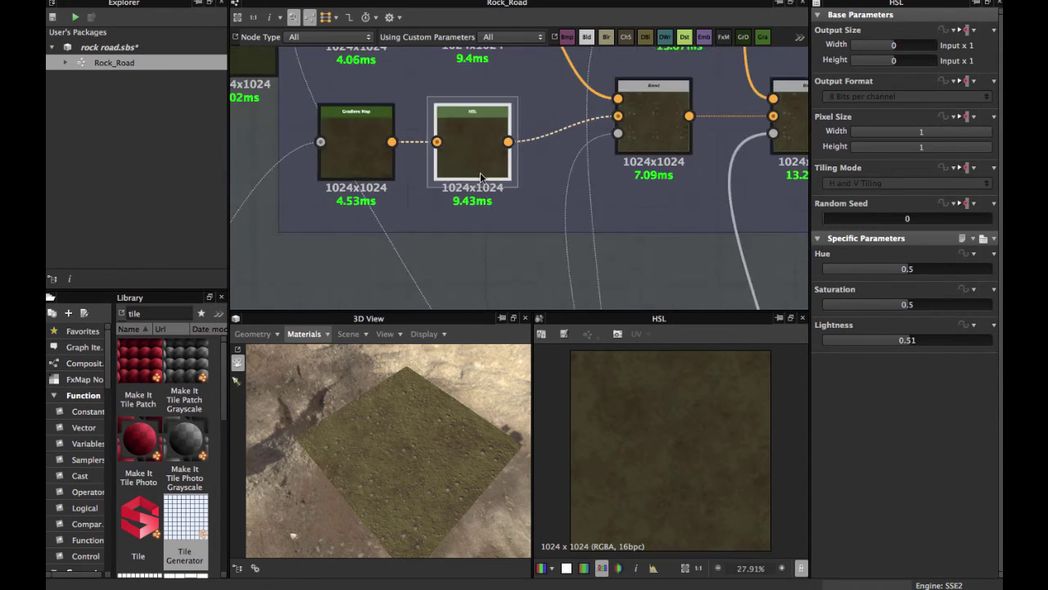
- Display the HSL node after the tan Gradient Map and inspect the stones close up in 3D
middle_click_drag(487, 67, 494, 173)
double_click(489, 113)
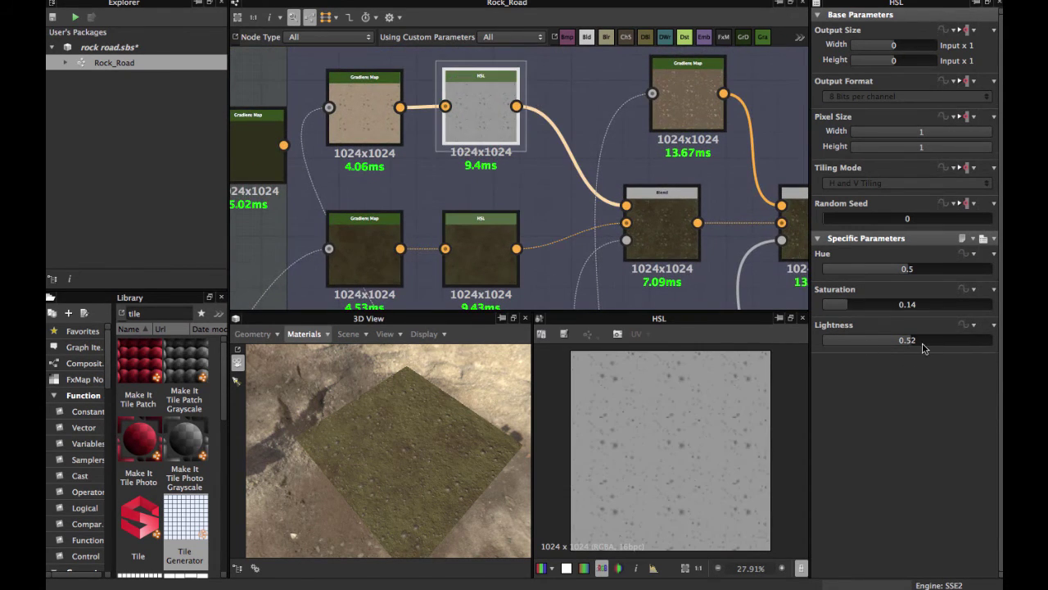
scroll(454, 507, "up", 3)
left_click_drag(450, 505, 500, 343)
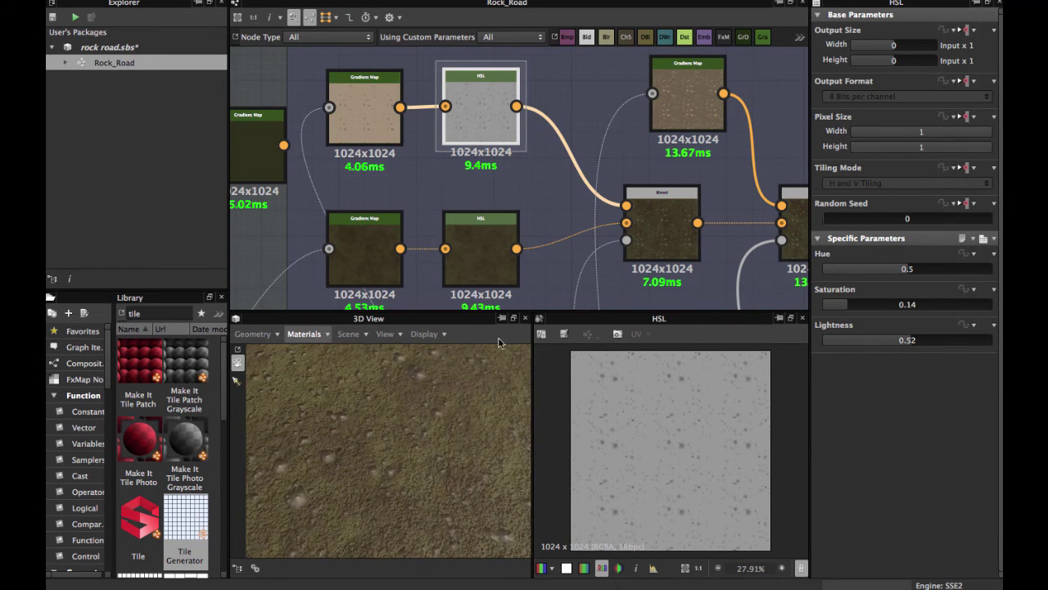
scroll(618, 133, "down", 3)
scroll(434, 169, "up", 3)
- Show the first Blend node's parameters in the Color frame and examine its combined stone and ground colors up close
left_click(471, 188)
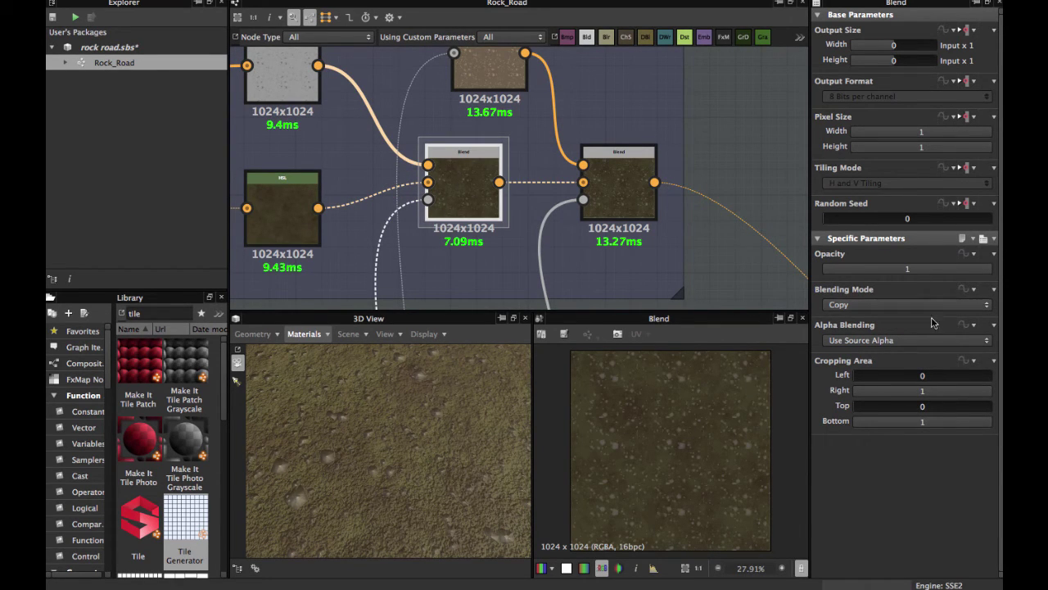
scroll(626, 426, "up", 7)
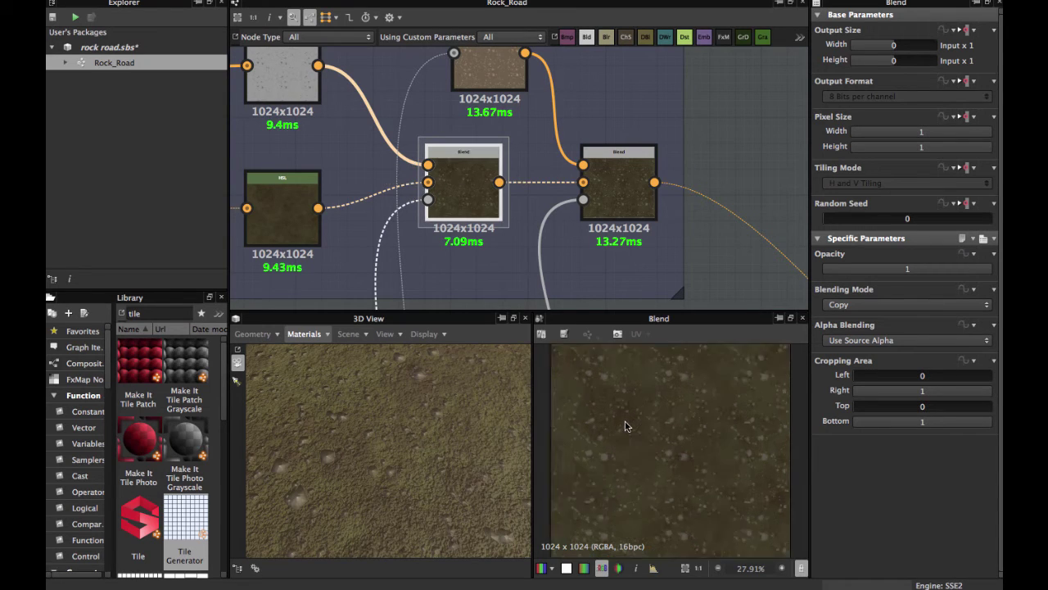
scroll(624, 426, "down", 2)
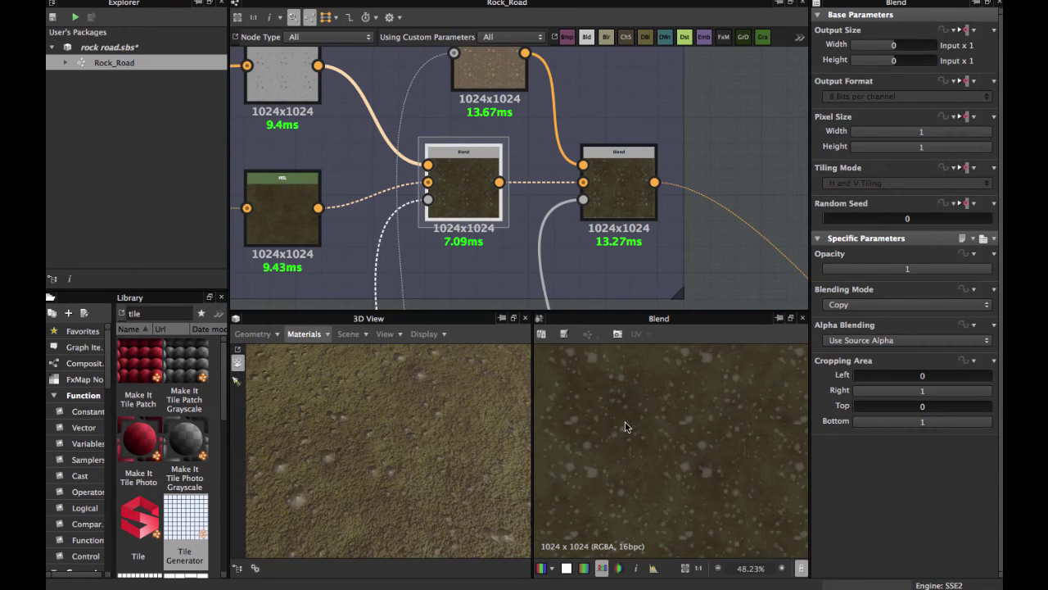
- Display the brown Gradient Map that feeds the second Blend node, with its gradient
middle_click_drag(531, 251, 552, 301)
double_click(510, 98)
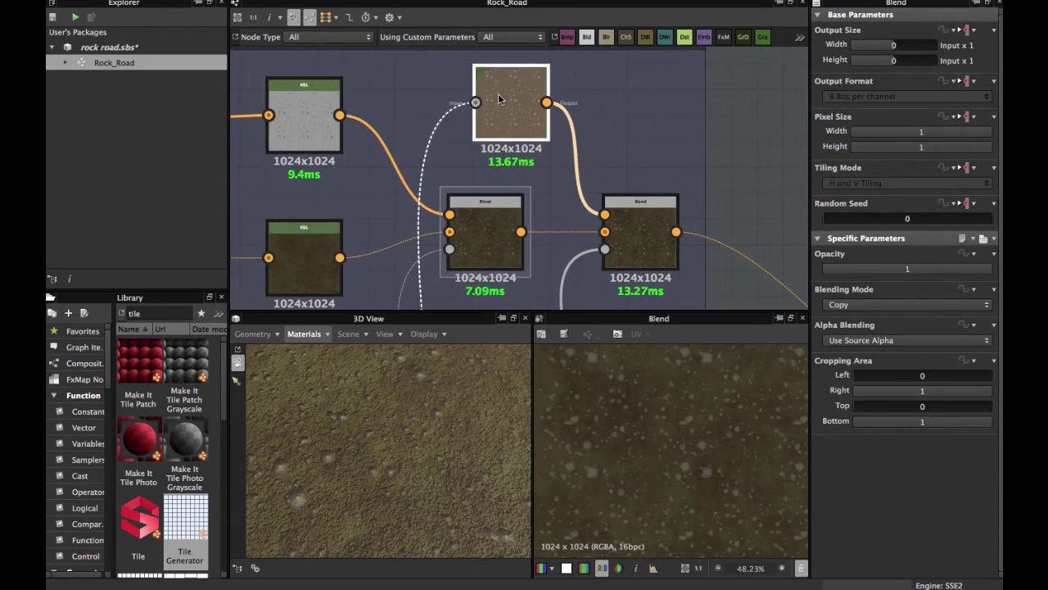
scroll(656, 463, "down", 3)
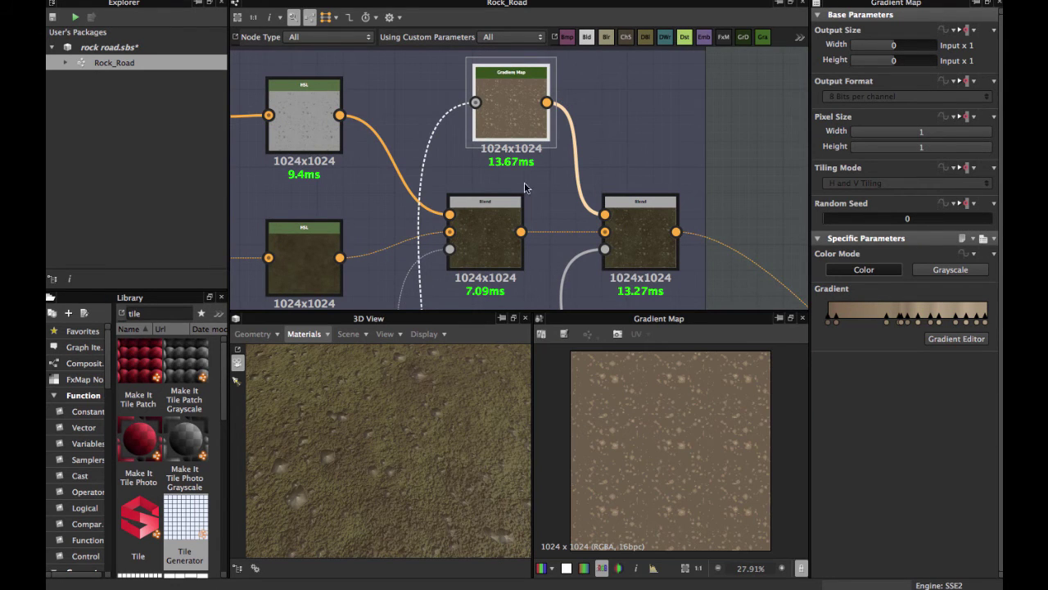
scroll(515, 227, "down", 5)
- Delete the extra Gradient Map node beside the Color frame
middle_click_drag(418, 225, 522, 171)
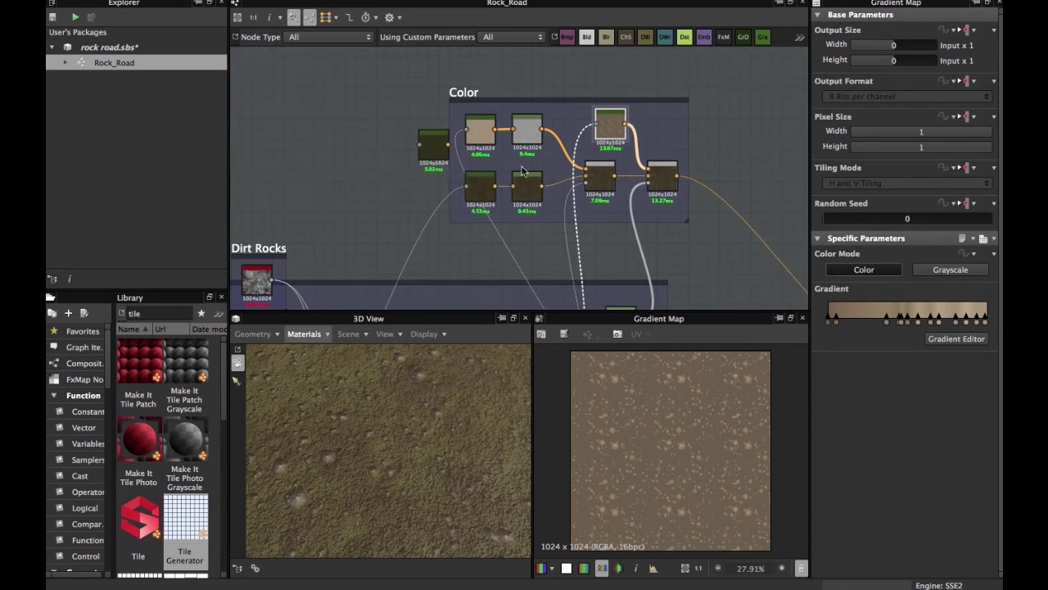
left_click(436, 157)
key("Delete")
scroll(432, 156, "down", 2)
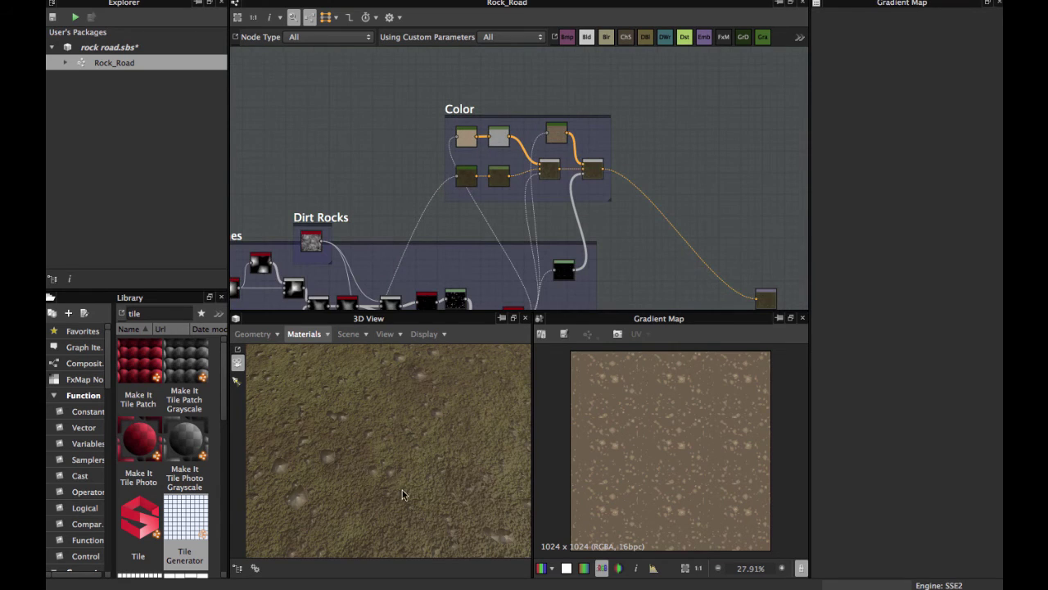
- Inspect the whole textured plane in 3D from a low side angle and from above
scroll(402, 489, "down", 5)
left_click_drag(378, 409, 333, 359)
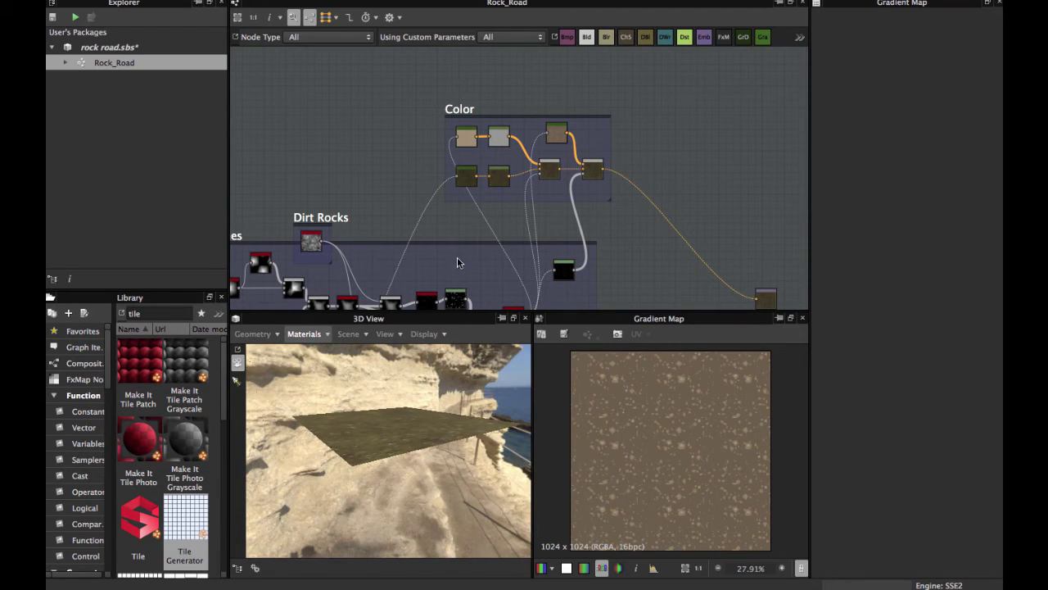
left_click_drag(393, 418, 418, 475)
scroll(508, 195, "up", 3)
- Display the Tile Generator's scattered stones and the Levels node that filters them for the Color frame's mask
middle_click_drag(555, 250, 550, 11)
scroll(548, 190, "up", 3)
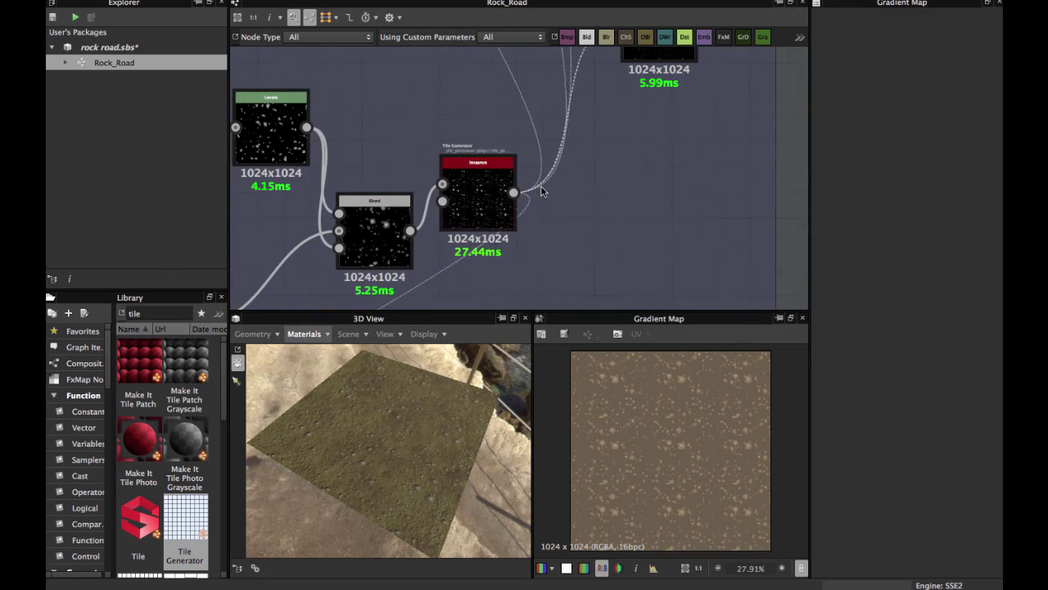
double_click(484, 200)
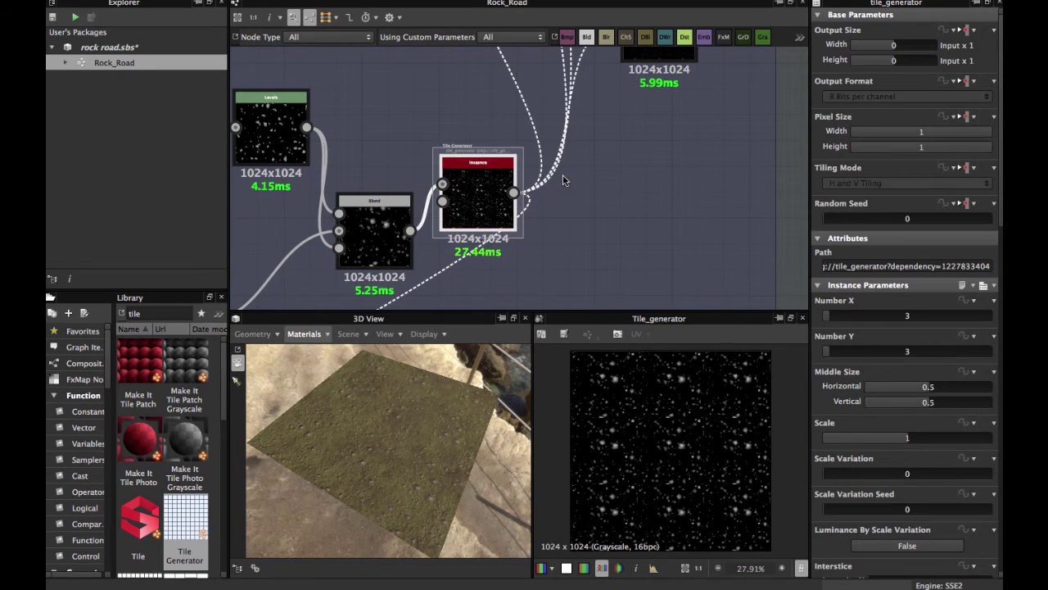
middle_click_drag(563, 180, 504, 256)
double_click(568, 134)
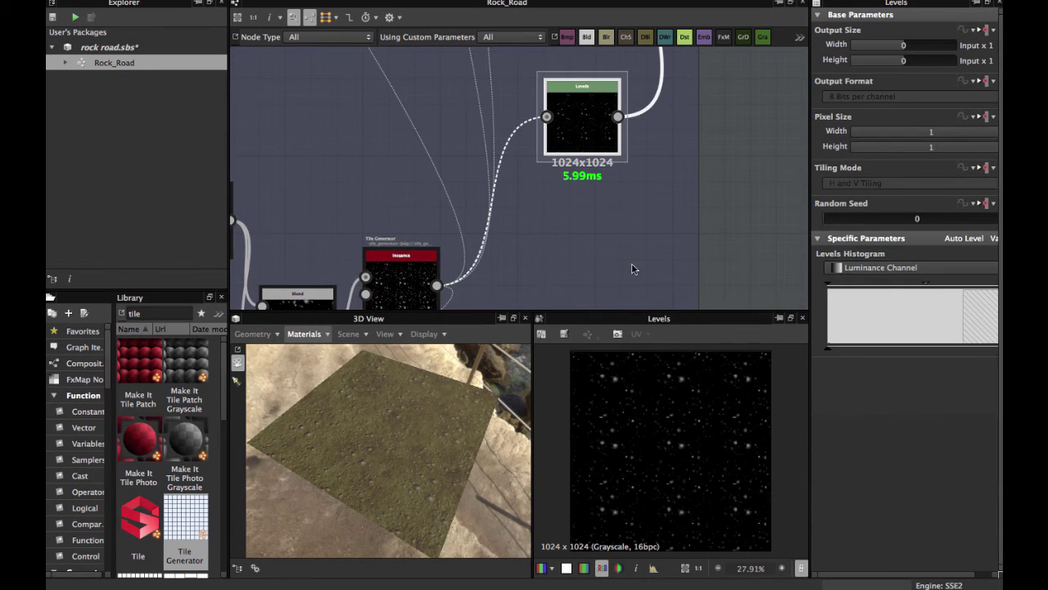
- Shift the midtone of the stone mask's Levels histogram slightly toward the white end
middle_click_drag(632, 264, 552, 242)
middle_click_drag(586, 133, 562, 235)
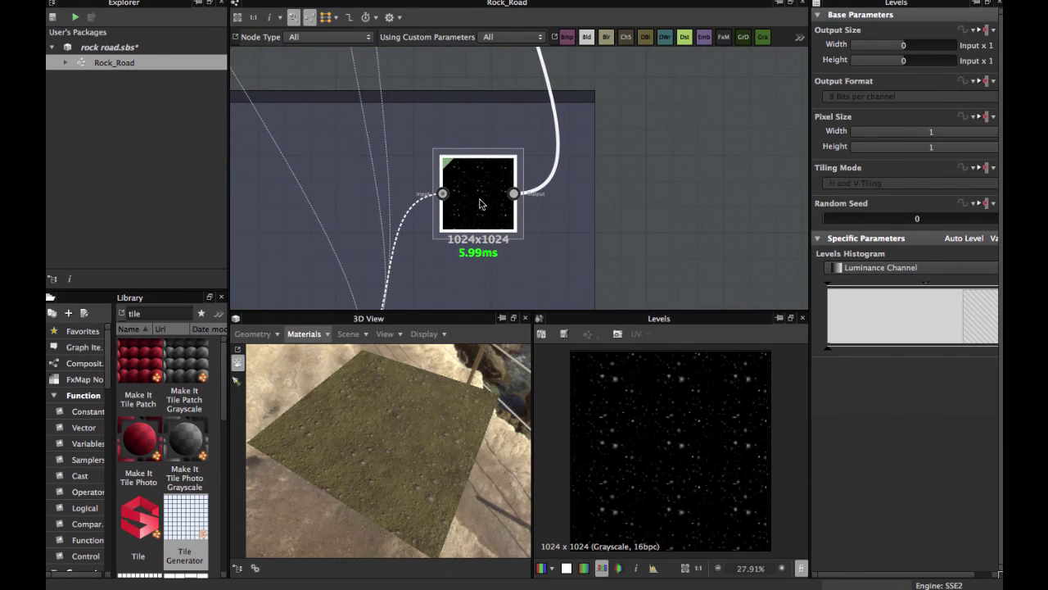
scroll(665, 450, "up", 3)
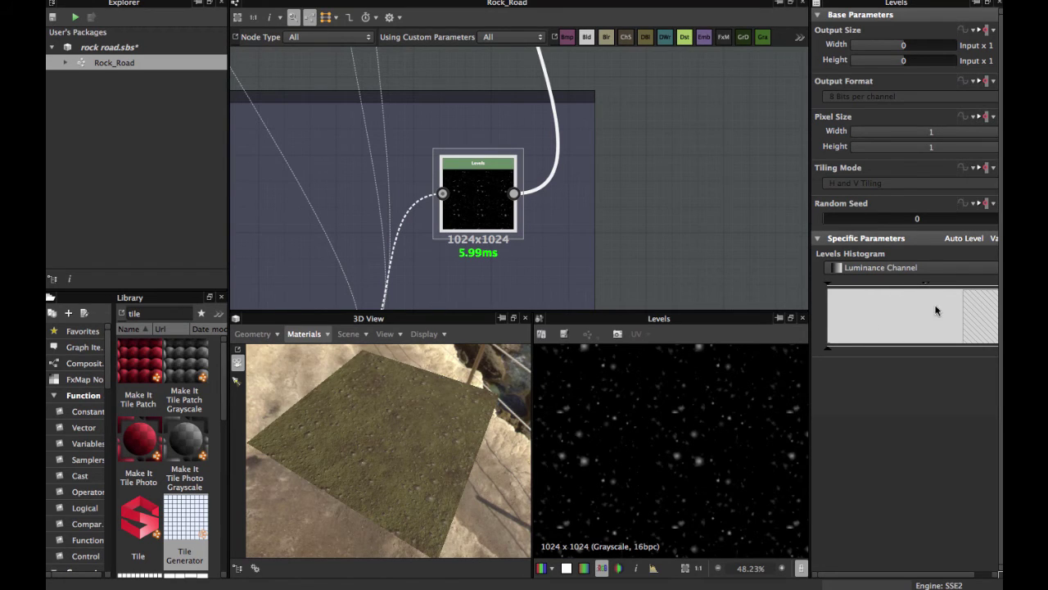
mouse_move(925, 283)
left_mouse_down()
mouse_move(904, 285)
mouse_move(926, 285)
left_mouse_up()
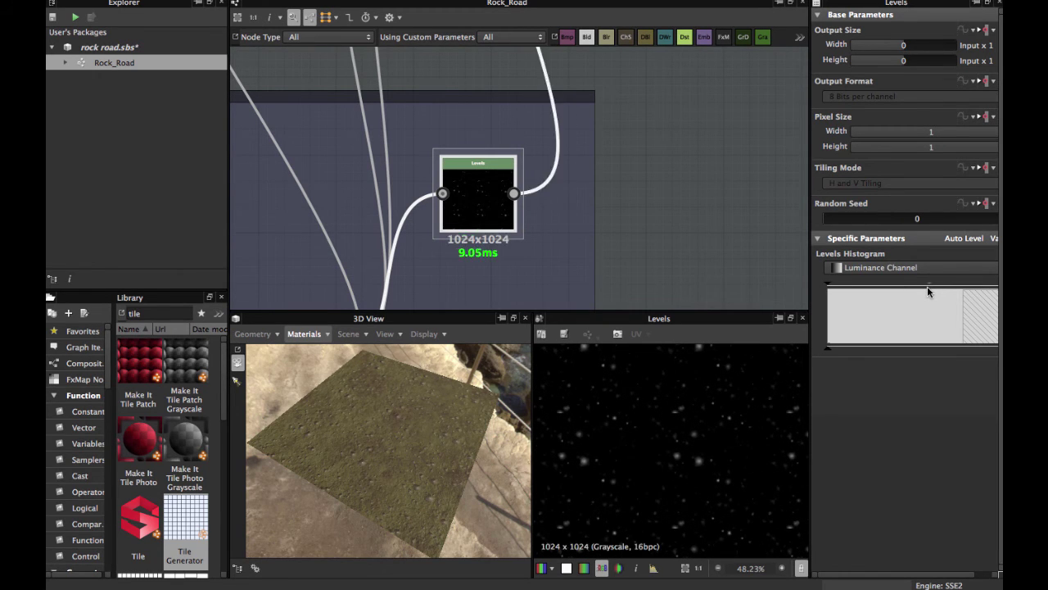
- Display the brown Gradient Map and the final Blend node it feeds, and view the textured plane in 3D
scroll(576, 196, "down", 2)
middle_click_drag(576, 192, 582, 286)
middle_click_drag(562, 126, 552, 238)
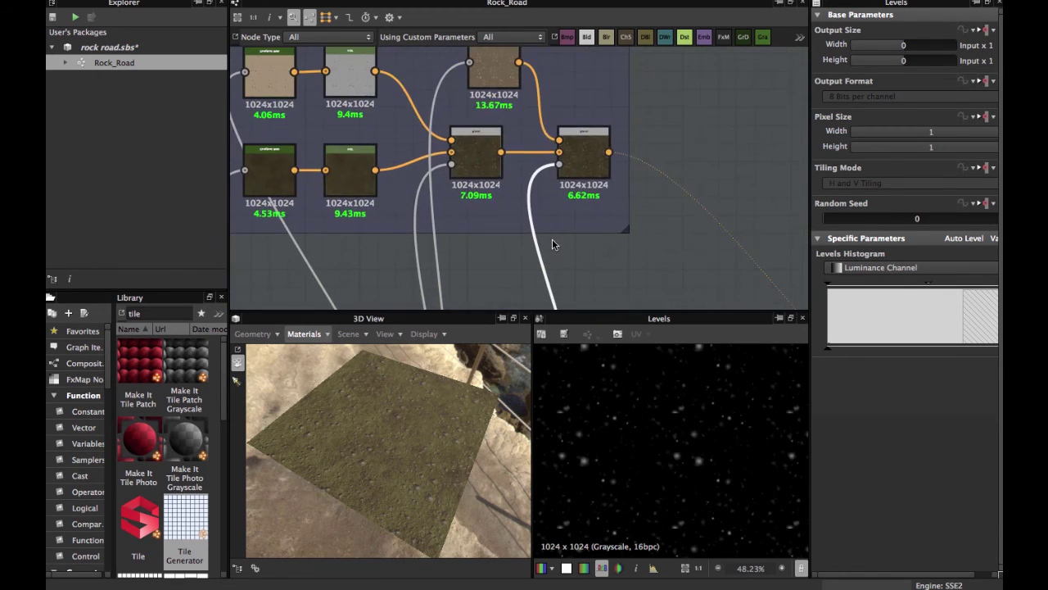
scroll(552, 238, "up", 2)
middle_click_drag(576, 115, 573, 201)
left_click(463, 82)
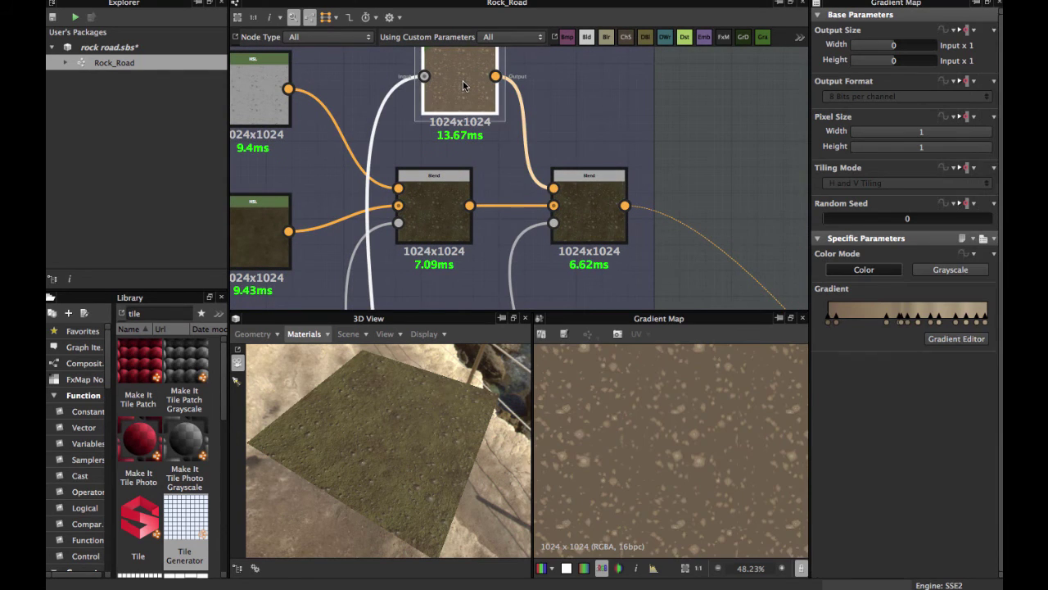
left_click(593, 215)
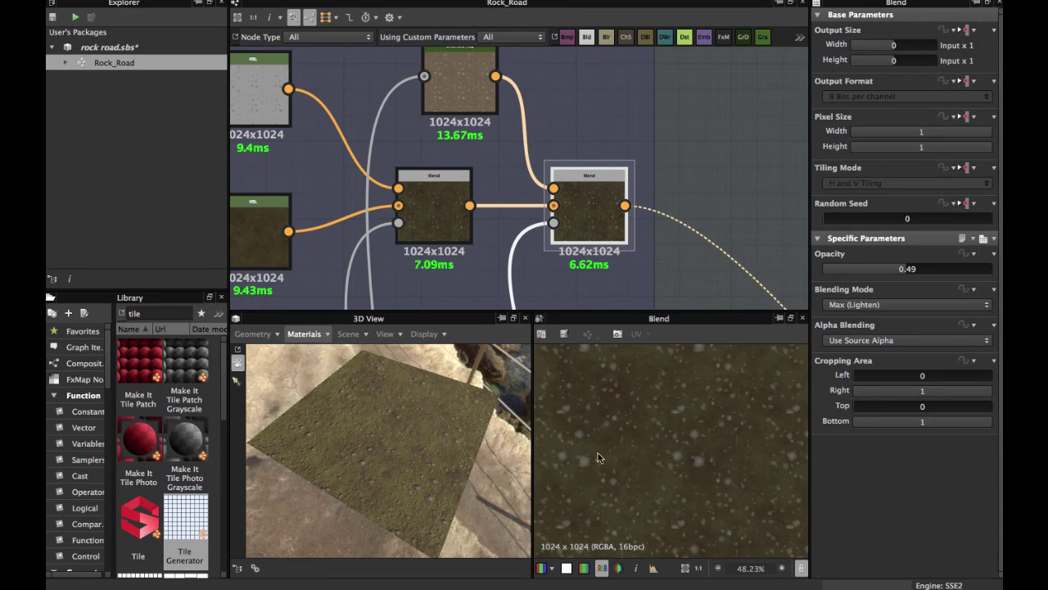
left_click_drag(420, 436, 437, 371)
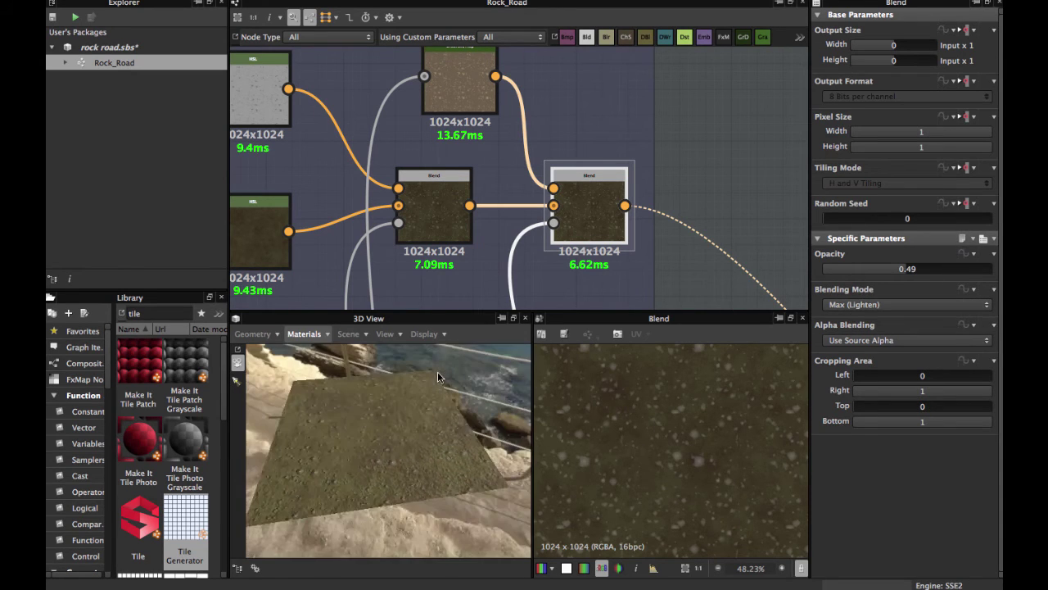
- Display the gray HSL node, the first Blend node and the final Blend node in sequence
middle_click_drag(416, 120, 561, 132)
double_click(397, 105)
left_click(579, 219)
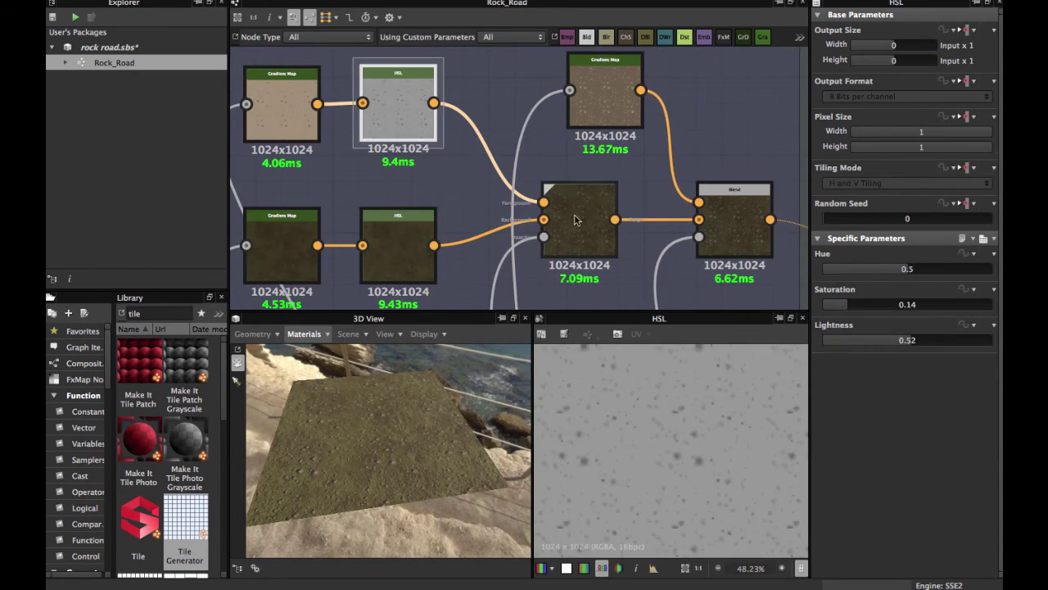
double_click(579, 219)
middle_click_drag(579, 219, 419, 158)
left_click(583, 170)
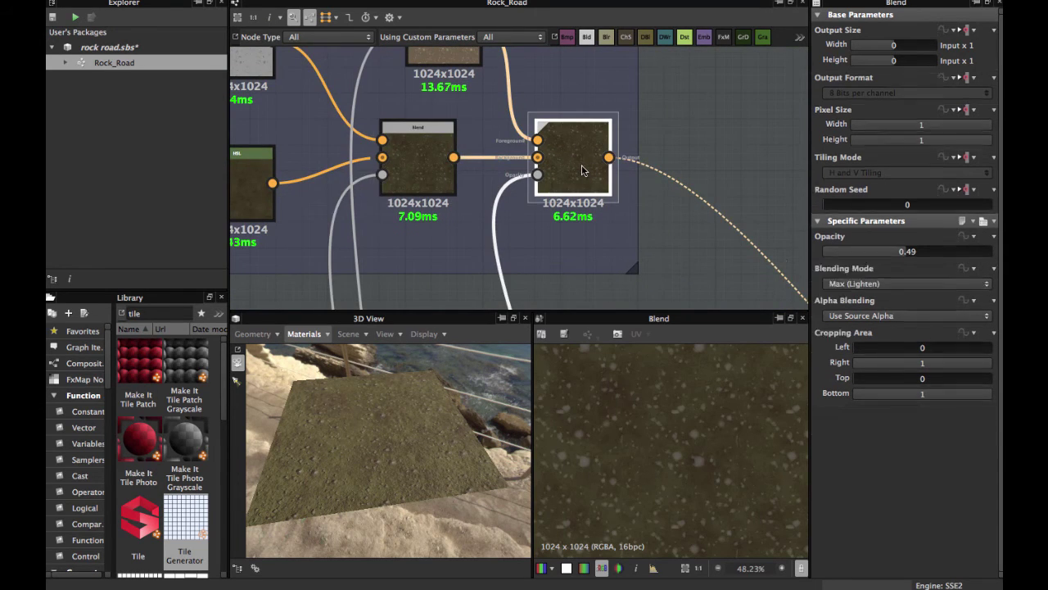
- Follow the final Blend node's connection and display the Base Color output
scroll(583, 169, "down", 2)
scroll(526, 164, "down", 2)
middle_click_drag(607, 185, 448, 107)
scroll(448, 108, "down", 4)
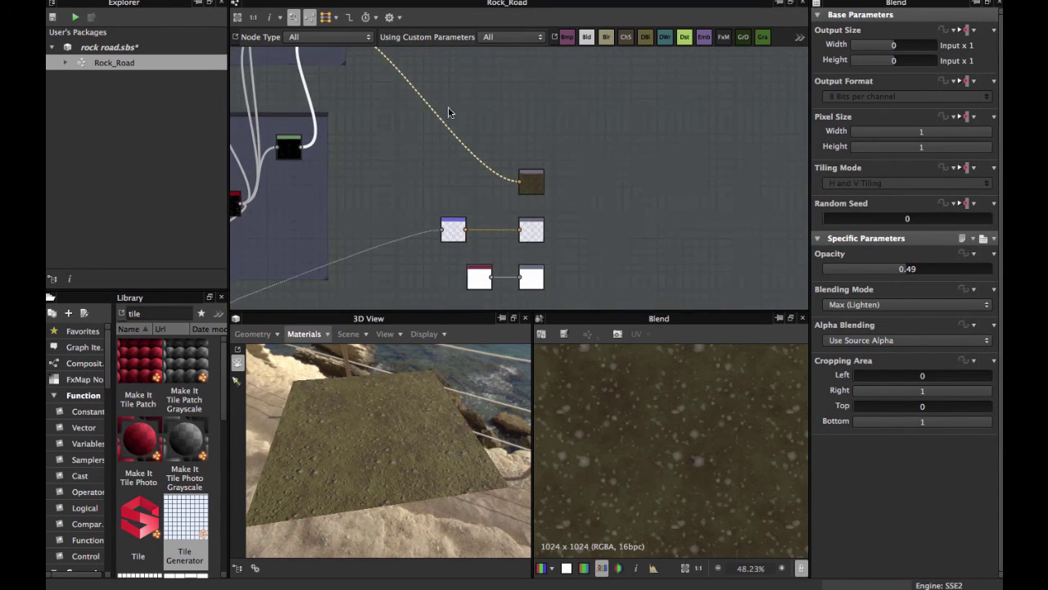
double_click(531, 184)
scroll(531, 181, "up", 4)
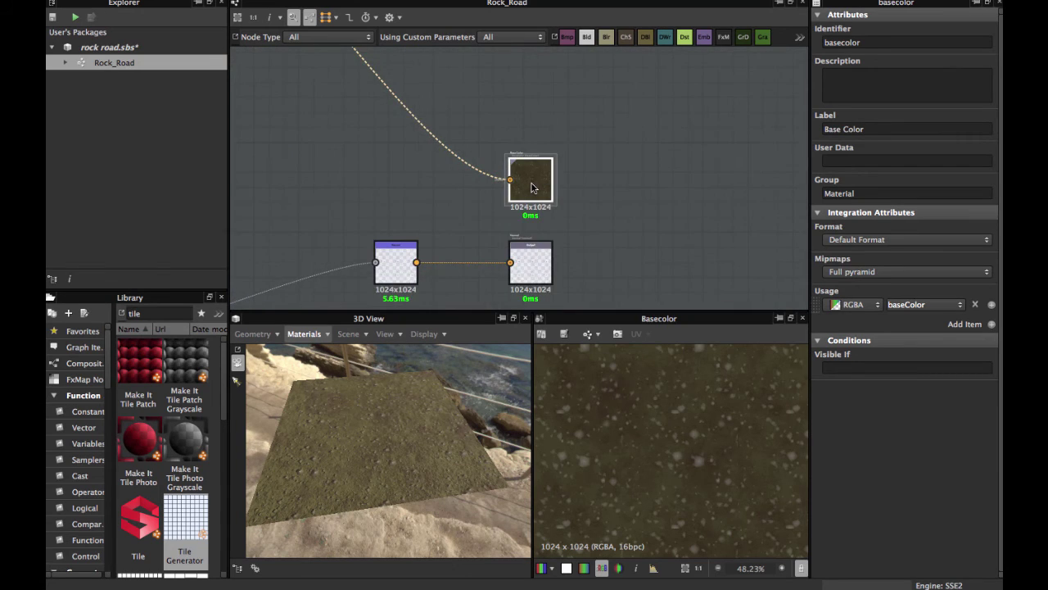
- Reposition the black Uniform Color node in front of the Metallic output
middle_click_drag(532, 232, 540, 136)
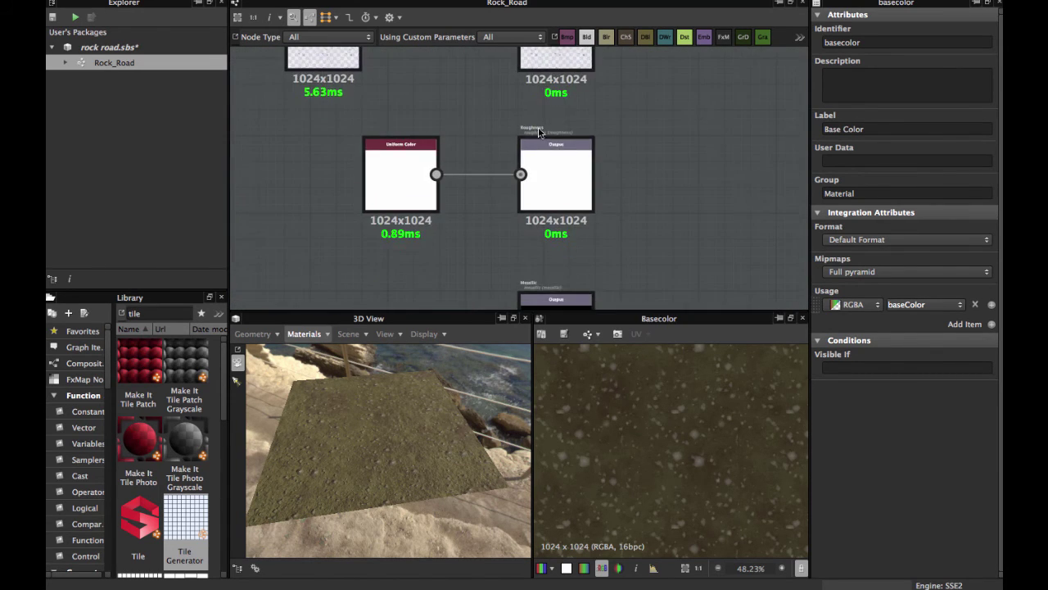
scroll(520, 175, "down", 2)
middle_click_drag(511, 190, 548, 114)
left_click_drag(455, 240, 471, 217)
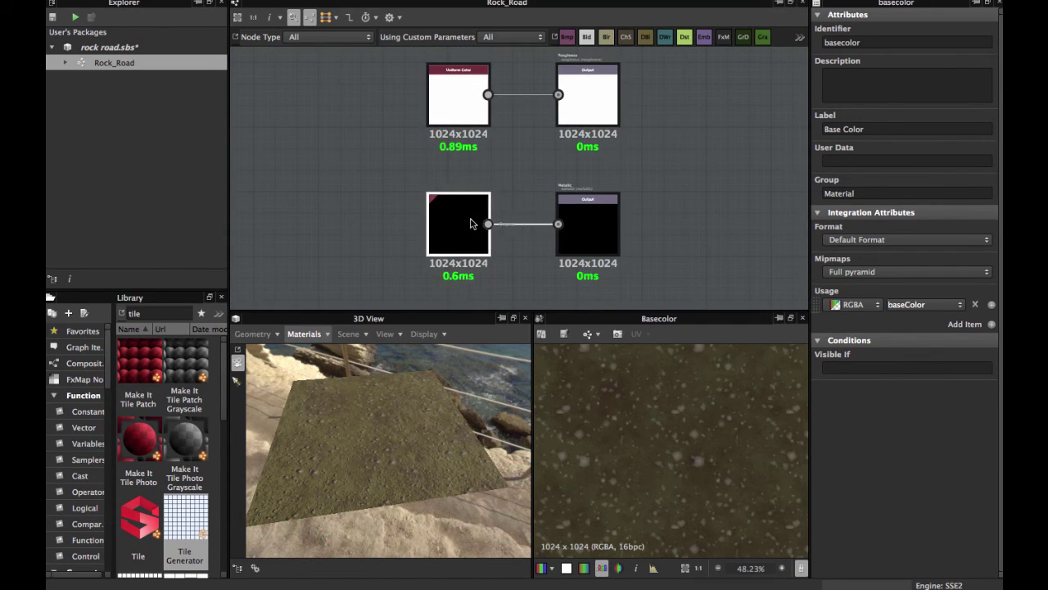
- Move the white Uniform Color node closer to the Roughness output and display its grayscale settings
scroll(482, 211, "up", 3)
middle_click_drag(494, 154, 490, 269)
middle_click_drag(417, 93, 414, 171)
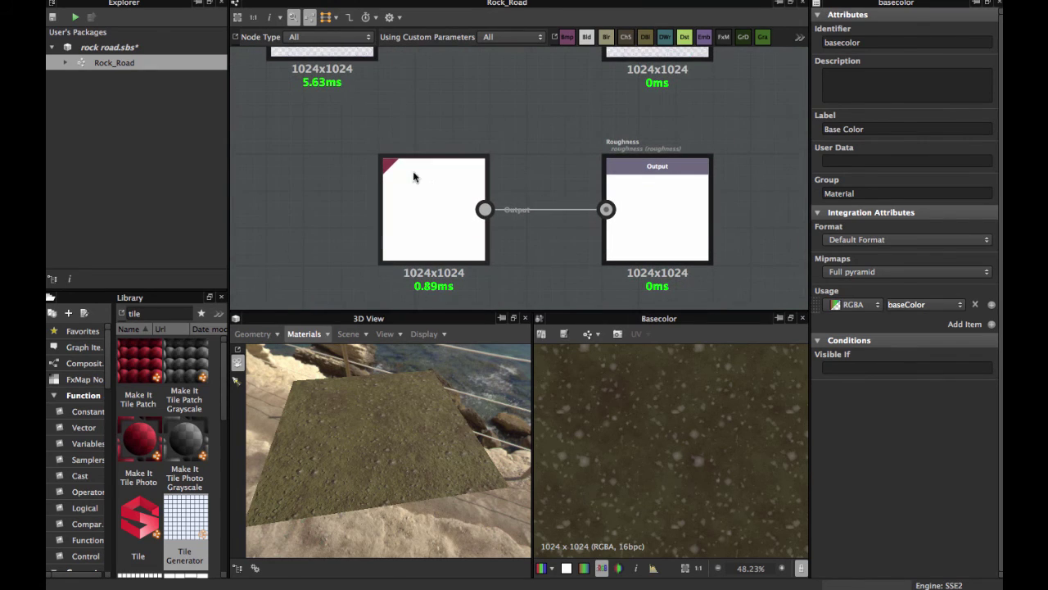
left_click_drag(442, 194, 483, 192)
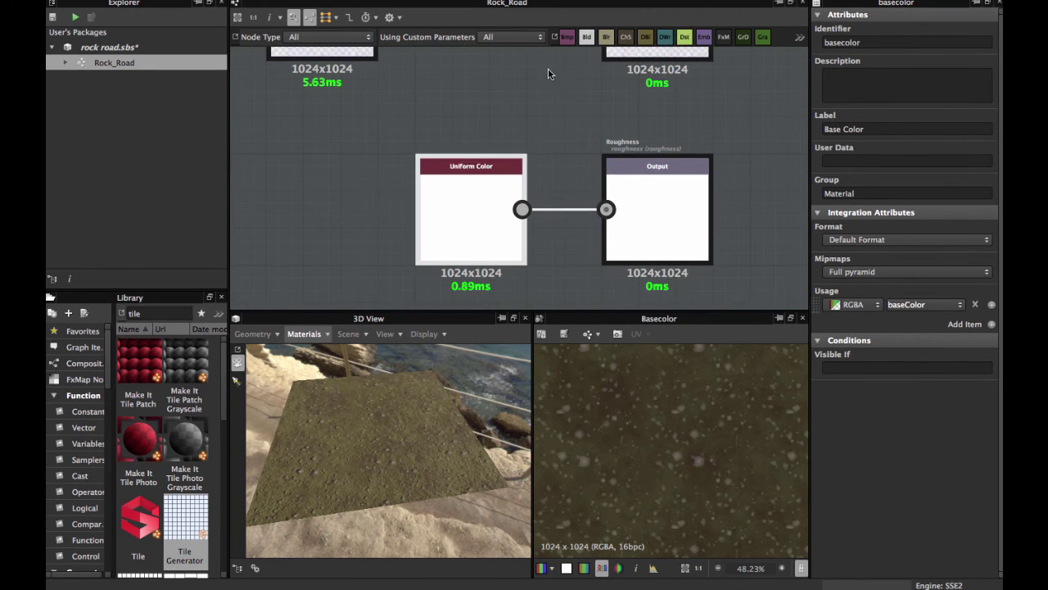
double_click(459, 187)
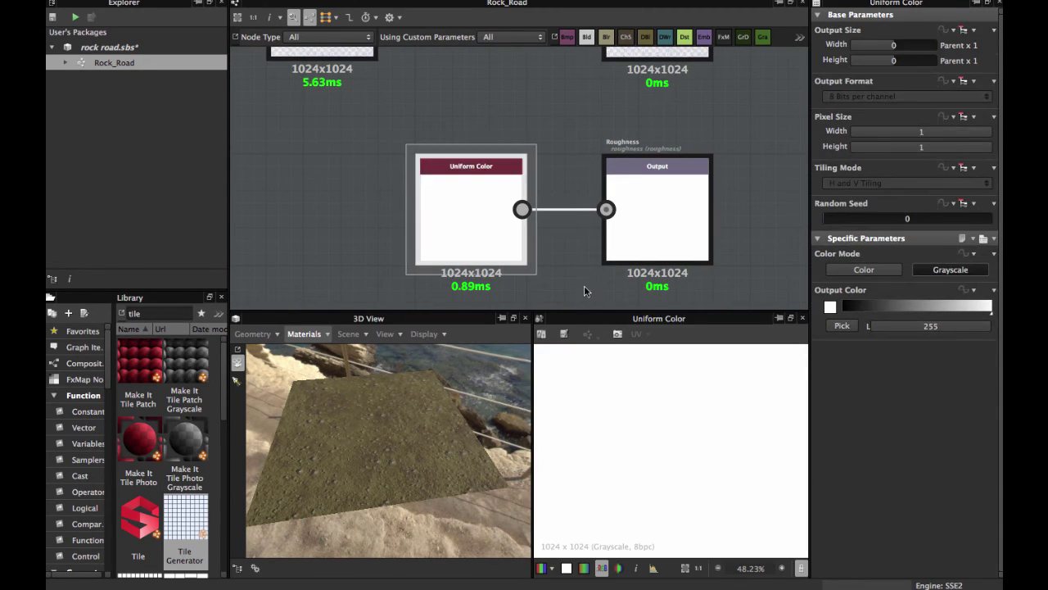
- Inspect the roughness of the textured plane's surface in 3D from a low, close angle
scroll(582, 288, "down", 2)
middle_click_drag(582, 291, 553, 138)
scroll(410, 440, "up", 3)
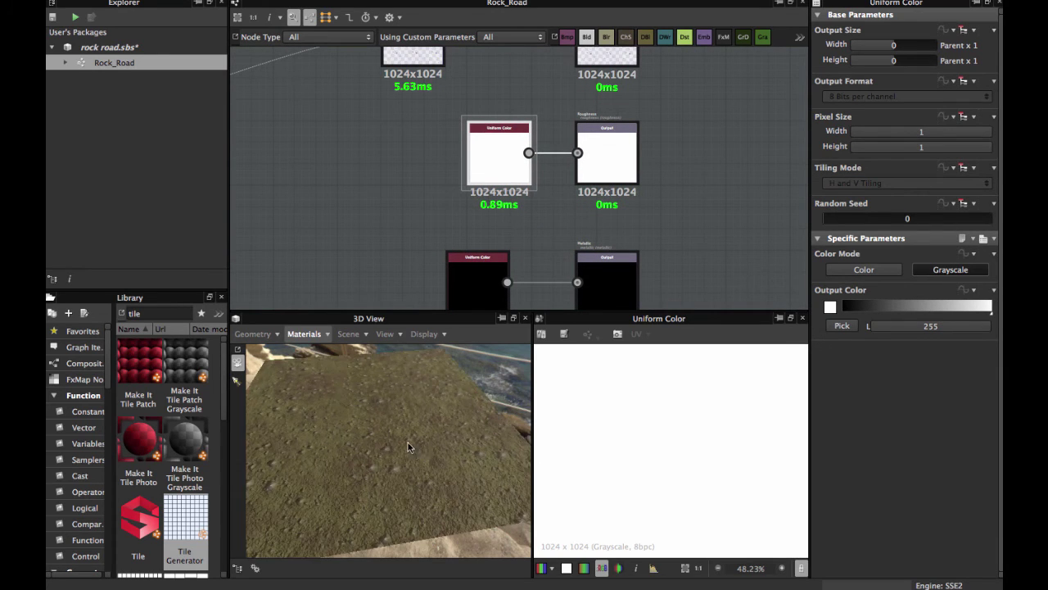
left_click_drag(411, 442, 415, 412)
scroll(525, 219, "down", 2)
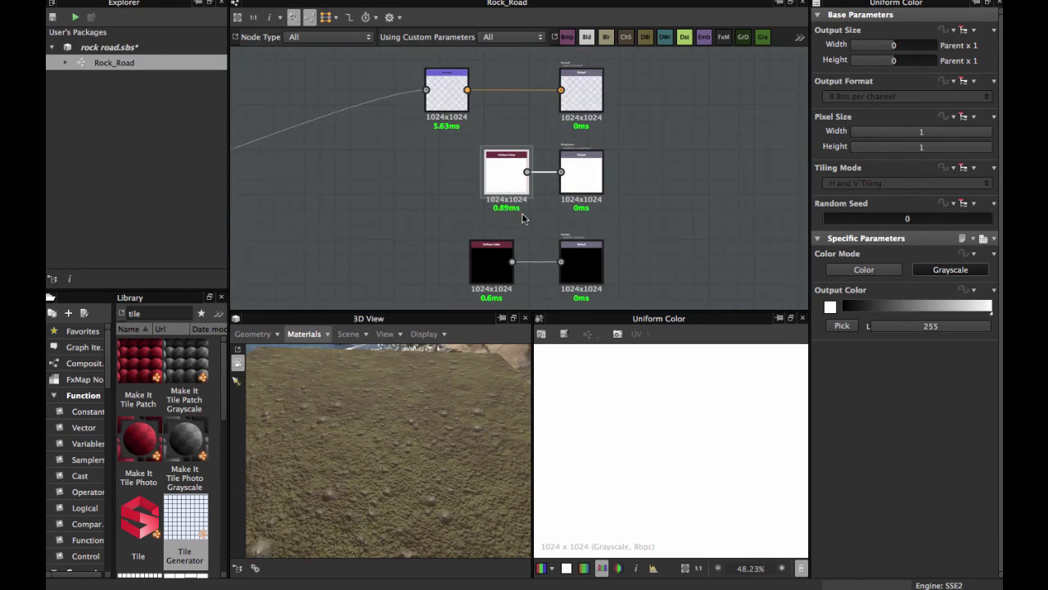
- Display the black Uniform Color feeding the Metallic output and inspect the plane's stones up close in 3D
middle_click_drag(536, 225, 509, 140)
scroll(509, 180, "up", 3)
left_click(414, 176)
left_click(412, 177)
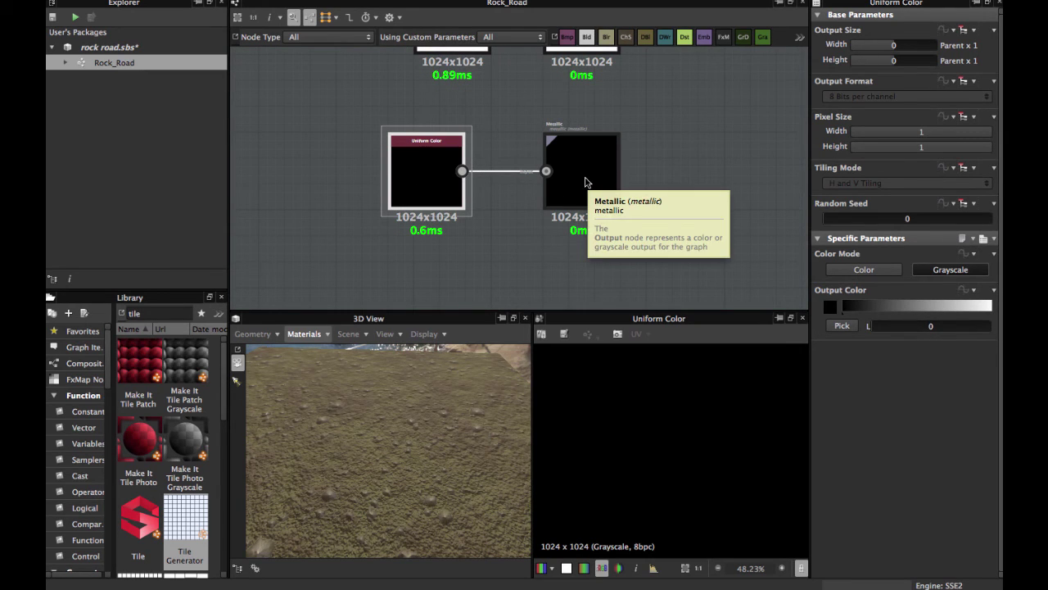
left_click_drag(462, 407, 443, 442)
left_click_drag(436, 442, 456, 314)
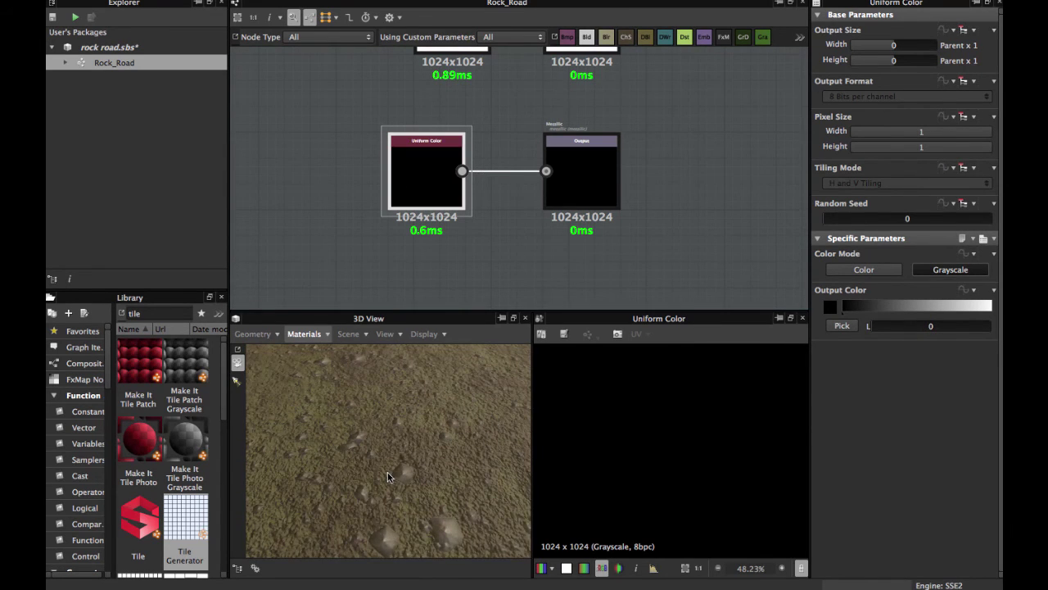
left_click_drag(388, 476, 426, 485)
- Display the Tile Generator's scattered stones as a whole tile, along with its instance parameters
scroll(346, 187, "down", 3)
mouse_move(334, 196)
middle_mouse_down()
mouse_move(451, 222)
mouse_move(654, 192)
middle_mouse_up()
mouse_move(305, 152)
middle_mouse_down()
mouse_move(524, 126)
mouse_move(548, 204)
mouse_move(369, 256)
middle_mouse_up()
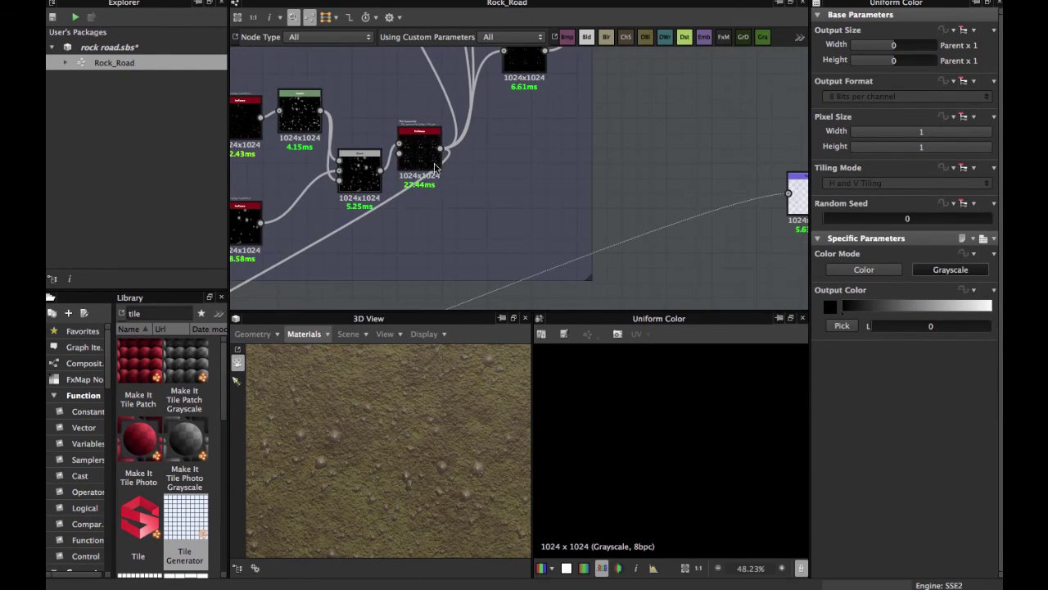
double_click(413, 158)
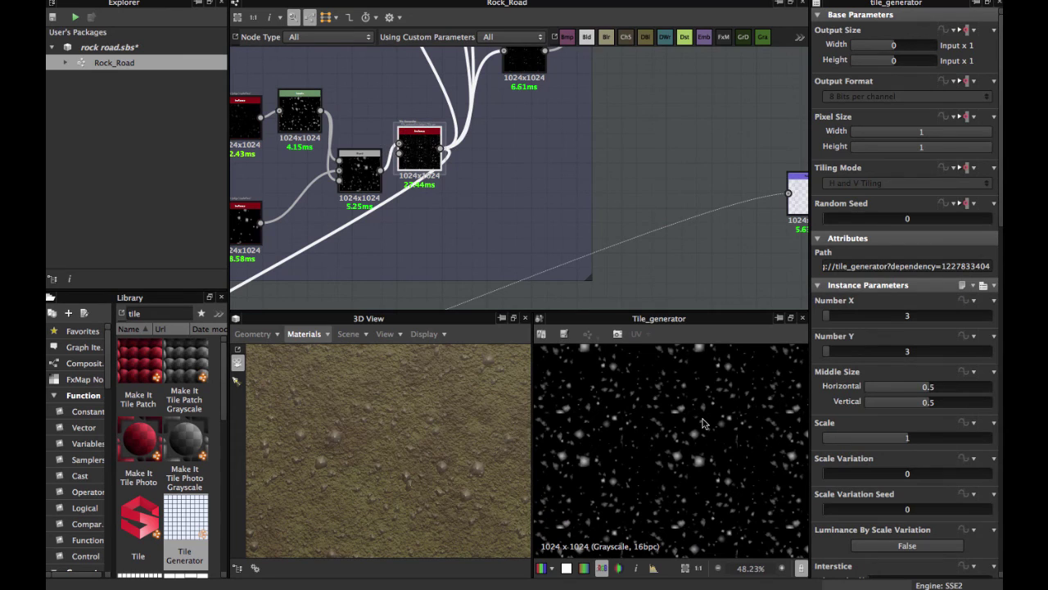
scroll(702, 422, "down", 3)
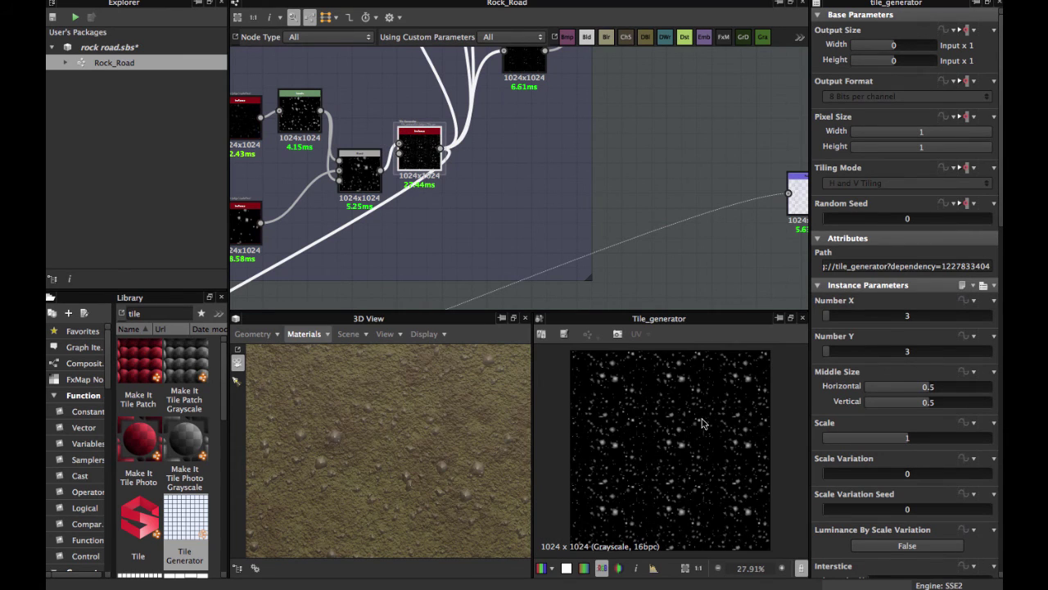
- Set the Tile Generator's Number X and Number Y to 2 and view the whole plane in 3D
left_click(829, 317)
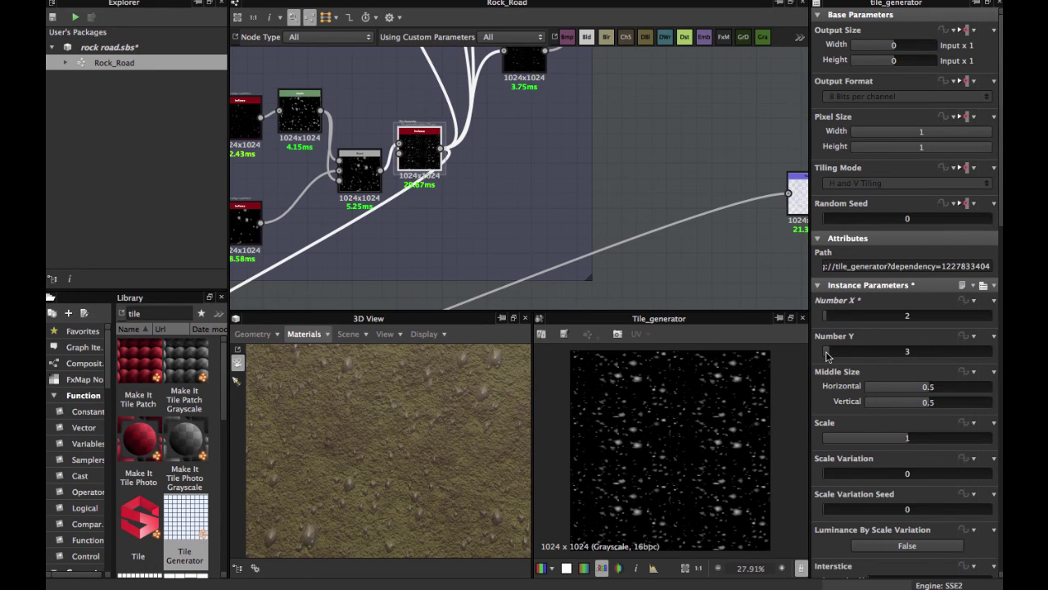
left_click(827, 353)
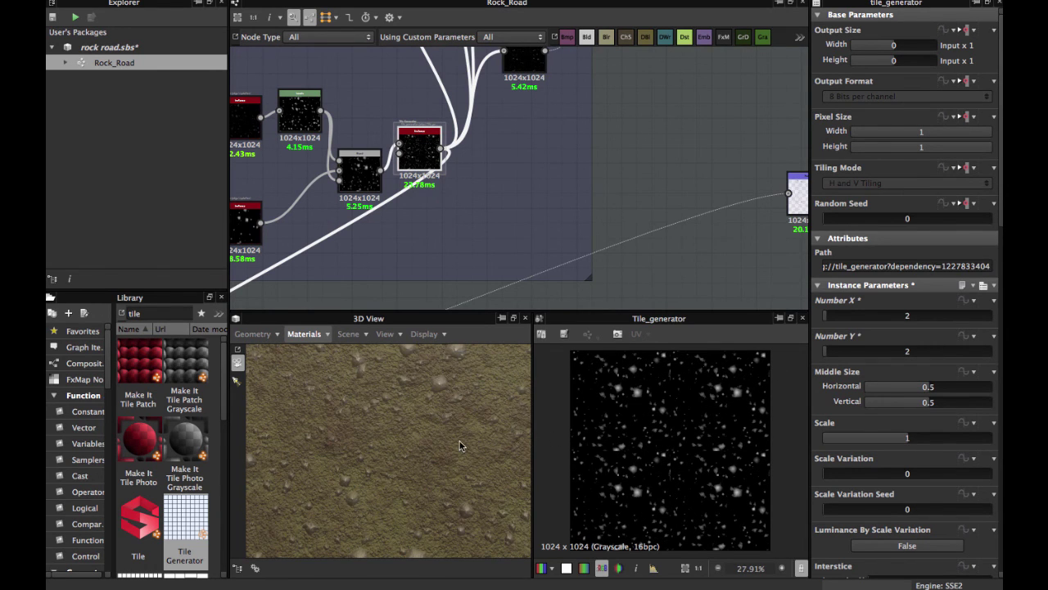
scroll(460, 445, "down", 5)
left_click_drag(448, 440, 442, 382)
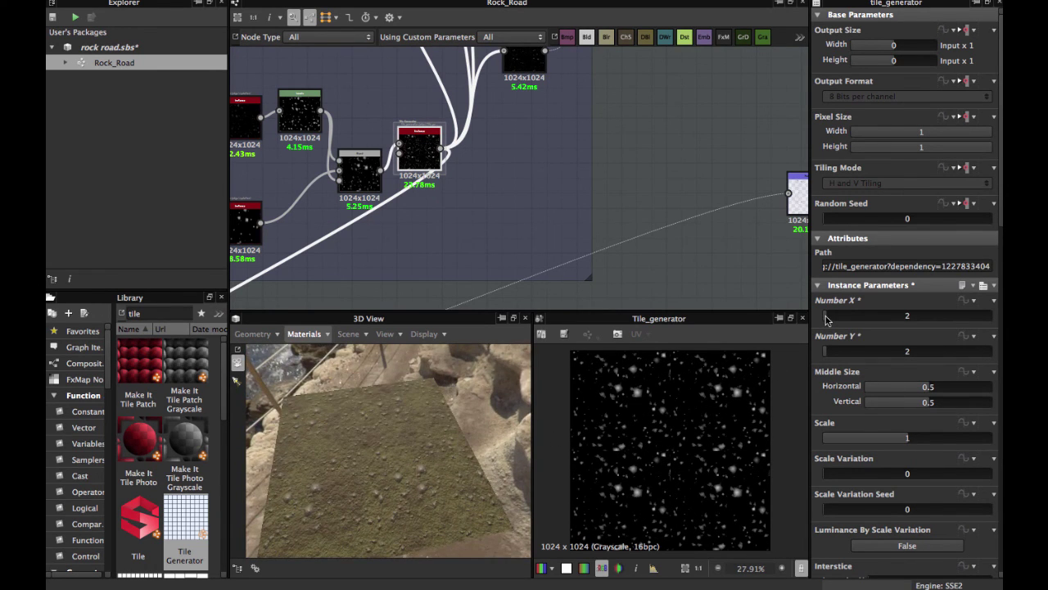
- Set the Tile Generator's Number X and Number Y to 25 and inspect the plane in 3D
left_click_drag(825, 318, 888, 316)
left_click(835, 356)
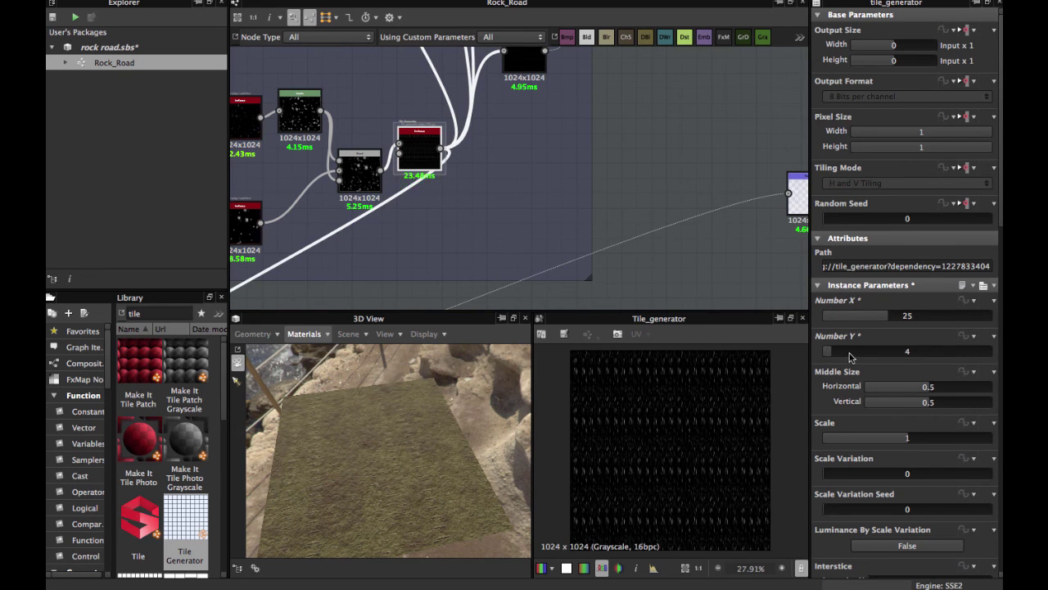
left_click_drag(849, 356, 886, 361)
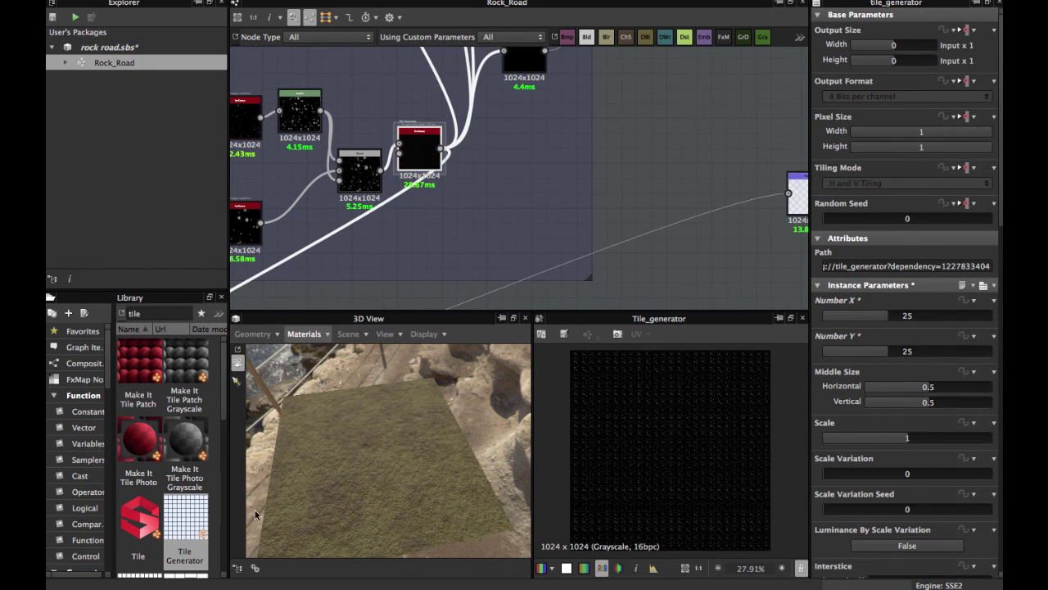
left_click_drag(255, 514, 401, 501, "alt")
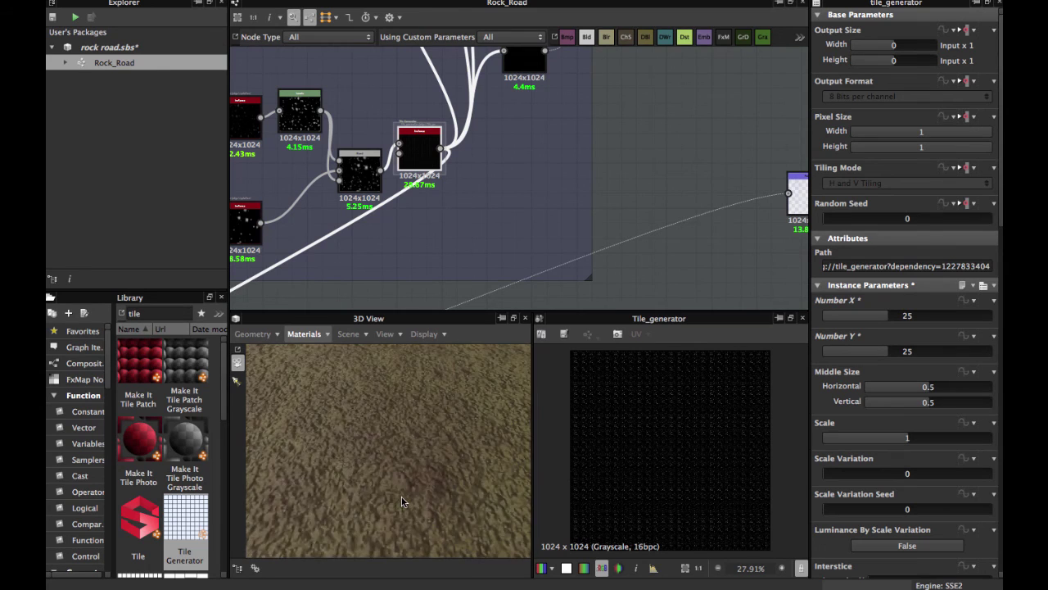
scroll(399, 500, "down", 10)
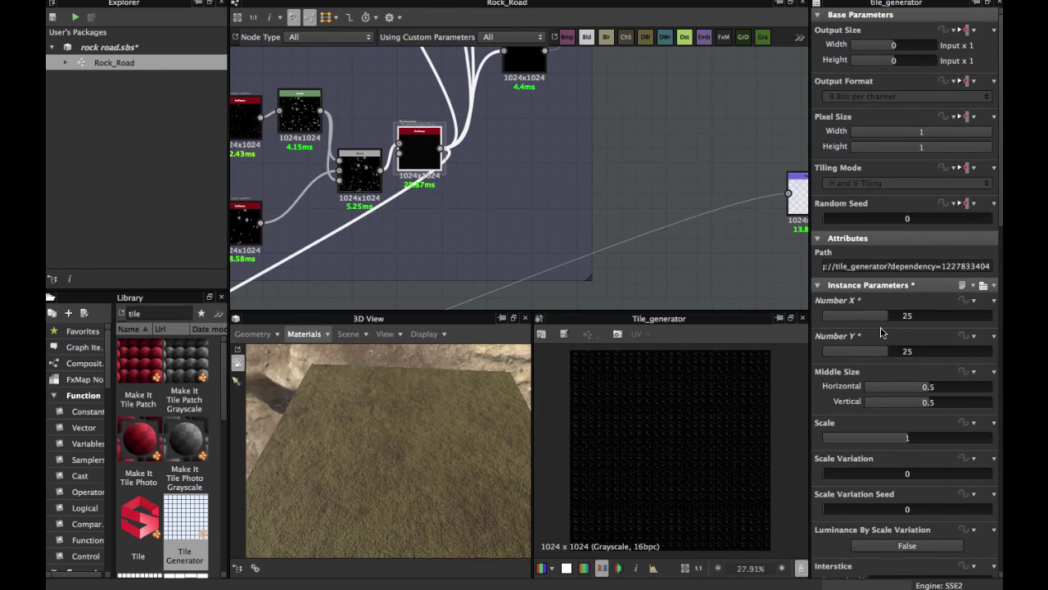
- Set the Tile Generator's Number X and Number Y to 3 and inspect the stones on the plane in 3D
left_click(820, 316)
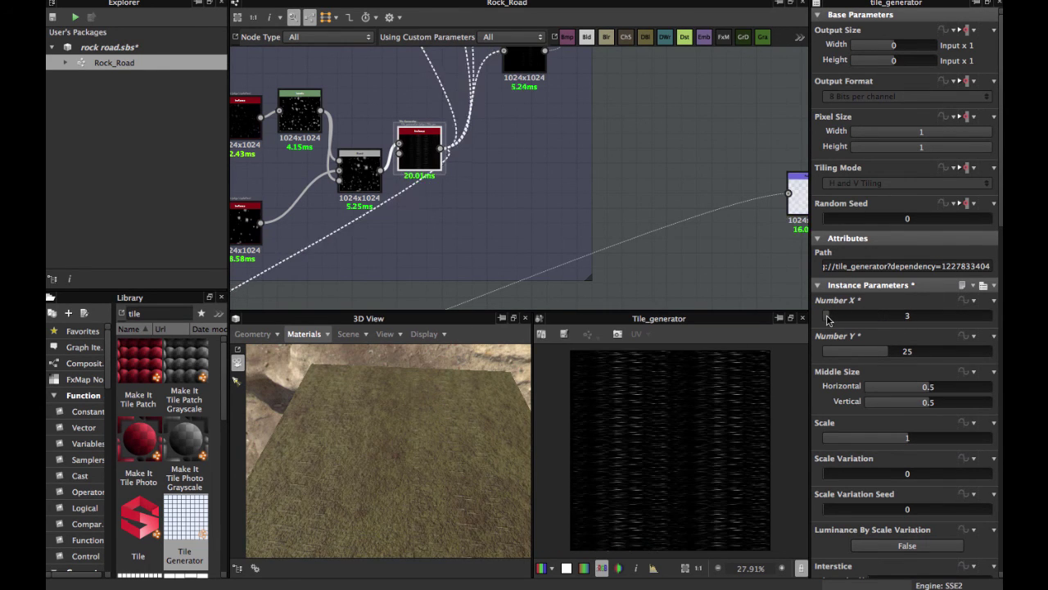
left_click_drag(868, 358, 830, 356)
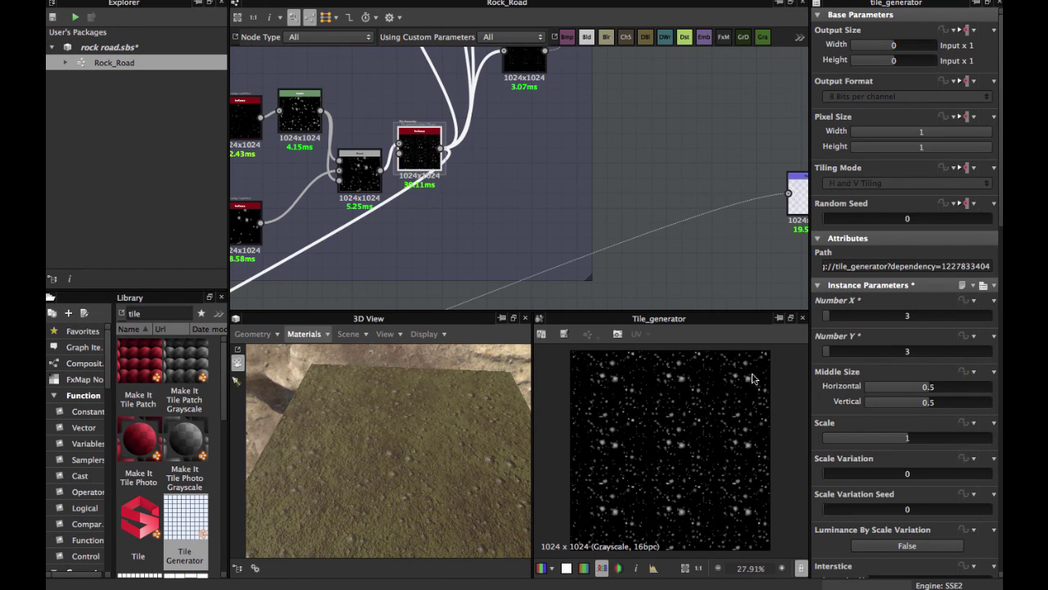
scroll(416, 419, "up", 10)
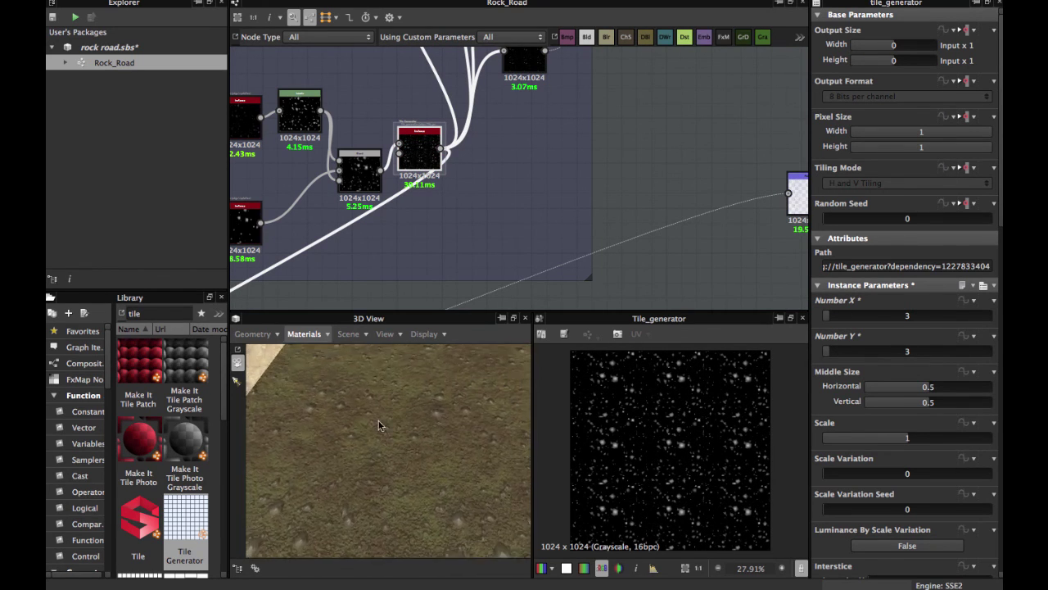
left_click_drag(379, 425, 440, 427)
scroll(466, 443, "up", 5)
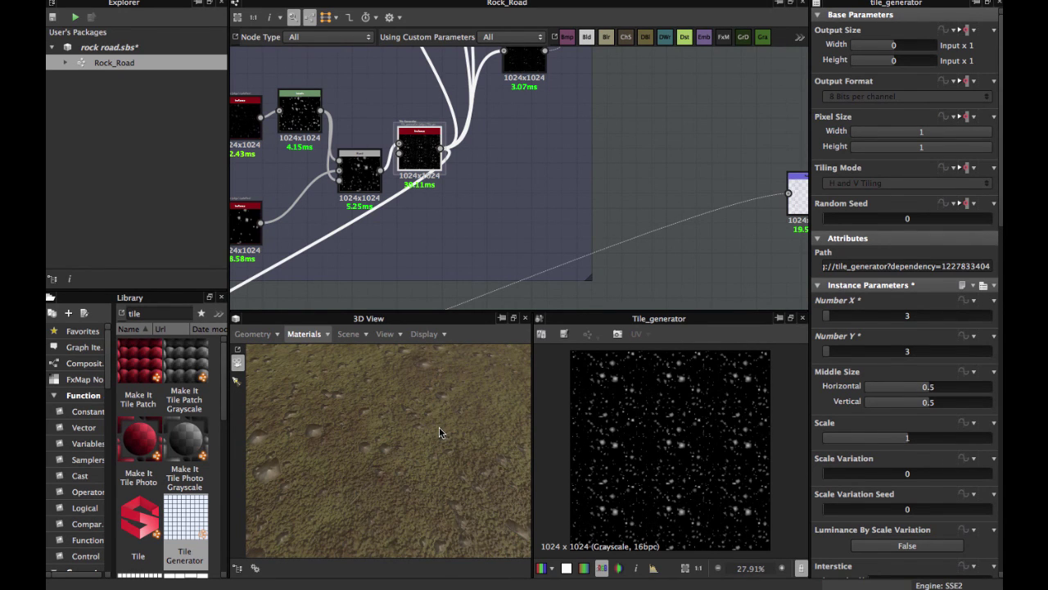
left_click_drag(365, 454, 468, 409)
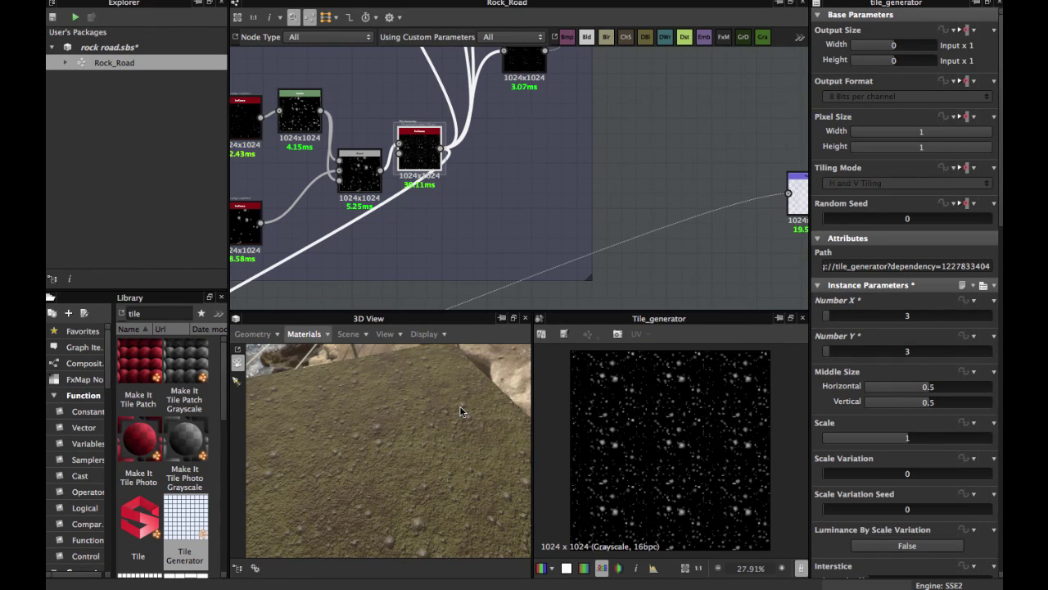